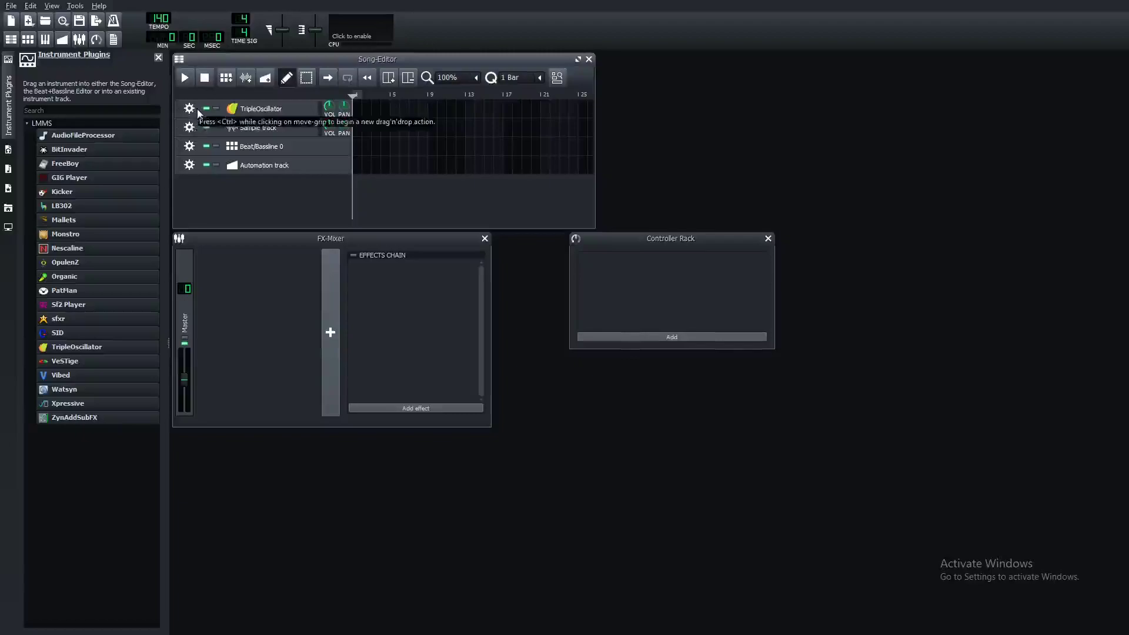
Remove the TripleOscillator, Sample track and Automation track from the Song-Editor, keeping only Beat/Bassline 0
{"action": "left_click", "coordinate": [190, 110]}
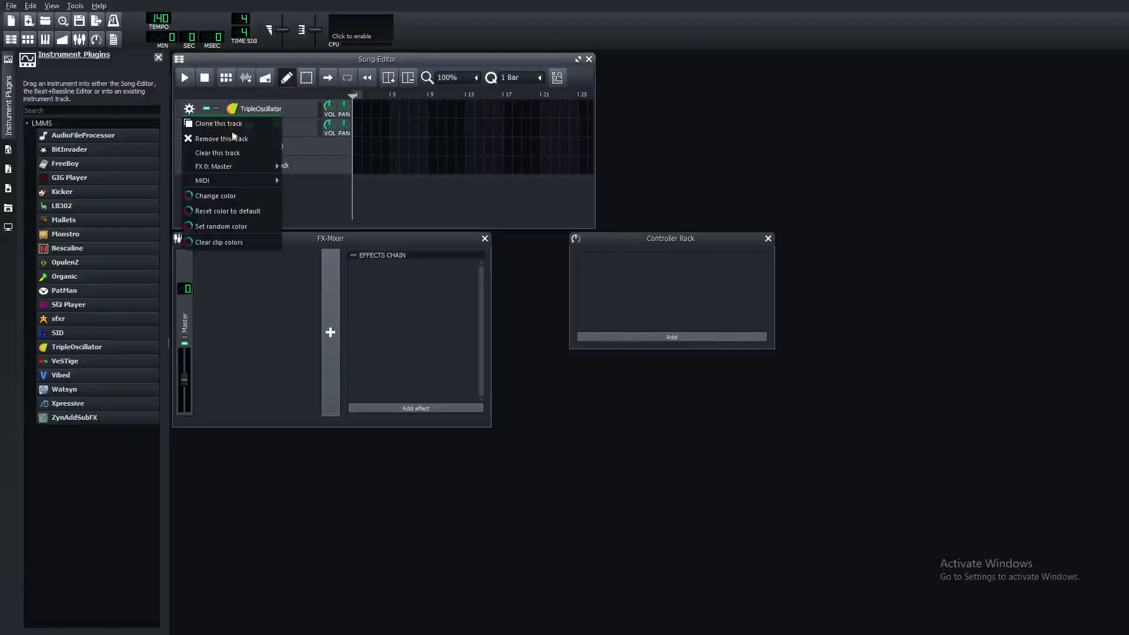
{"action": "left_click", "coordinate": [227, 144]}
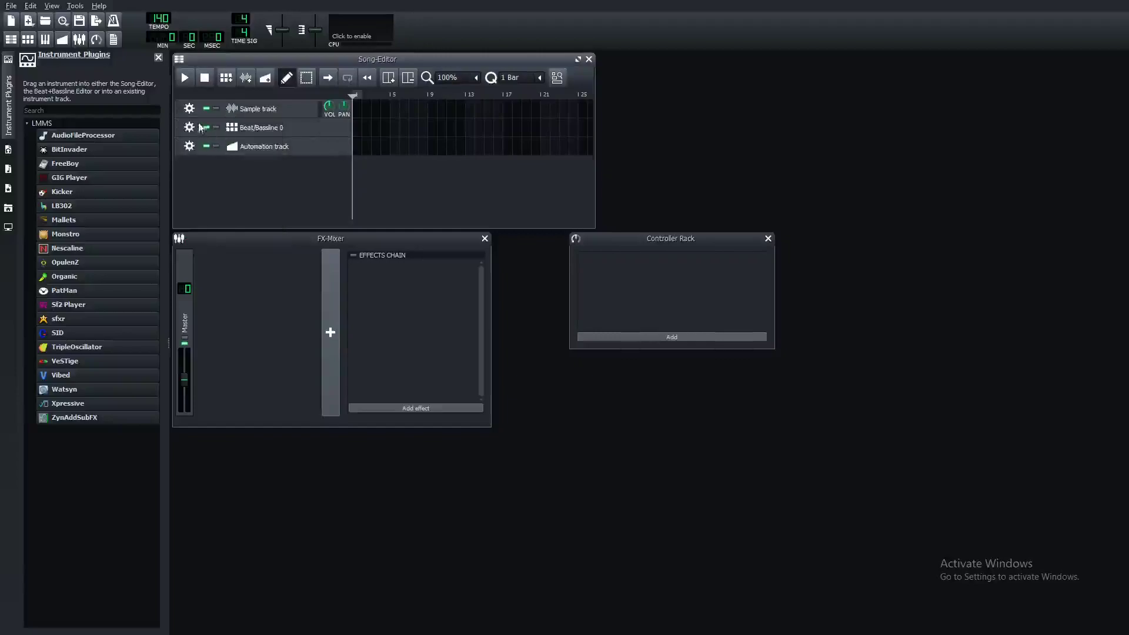
{"action": "left_click", "coordinate": [189, 110]}
{"action": "left_click", "coordinate": [219, 139]}
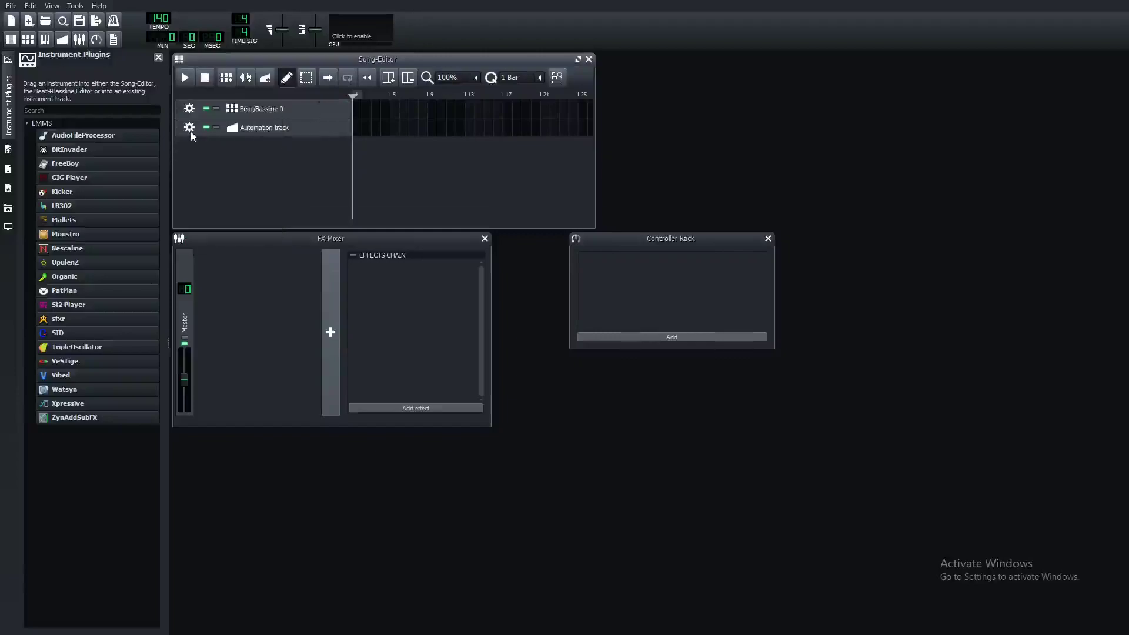
{"action": "left_click", "coordinate": [189, 128]}
{"action": "left_click", "coordinate": [226, 157]}
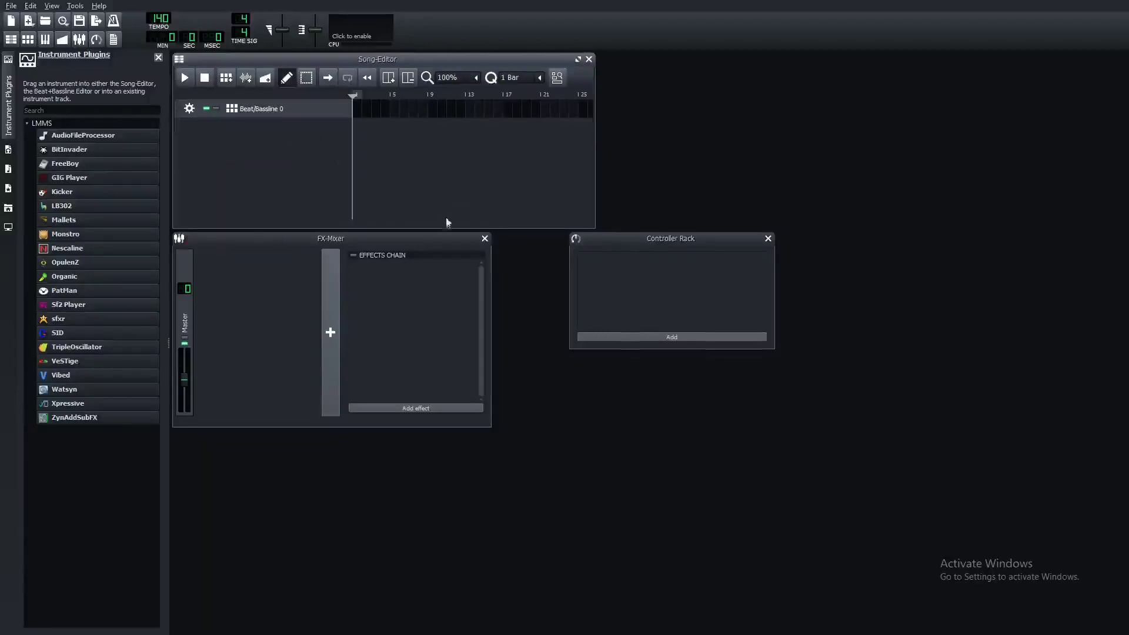
Close the FX-Mixer and Controller Rack, and open Beat/Bassline 0 in a maximized Beat+Bassline Editor
{"action": "left_click", "coordinate": [484, 239]}
{"action": "left_click", "coordinate": [768, 238]}
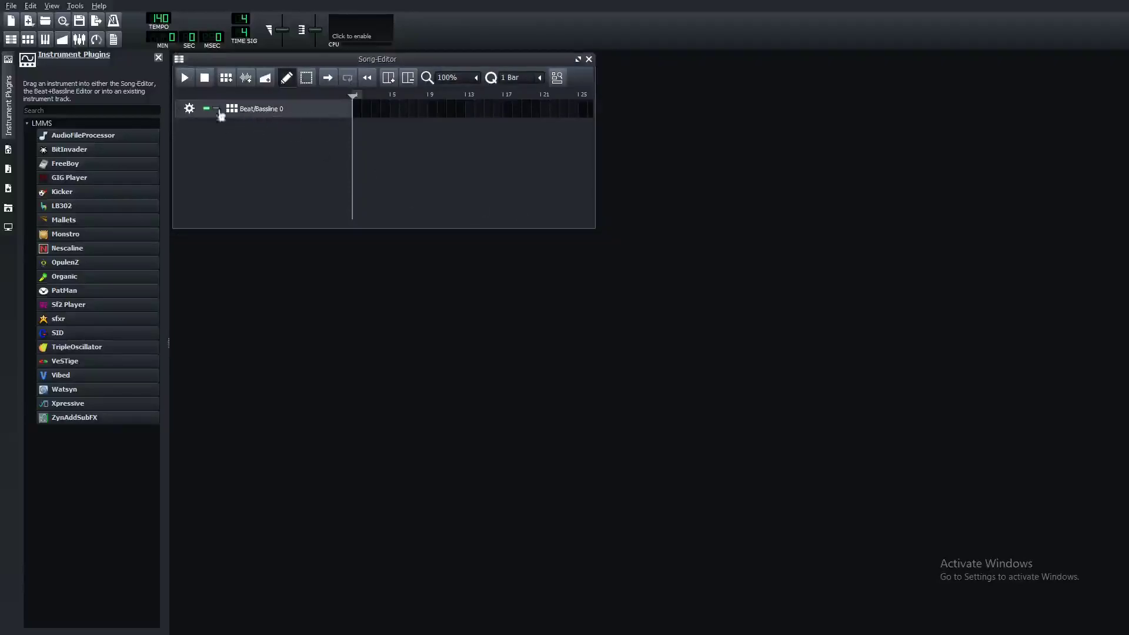
{"action": "left_click", "coordinate": [262, 116]}
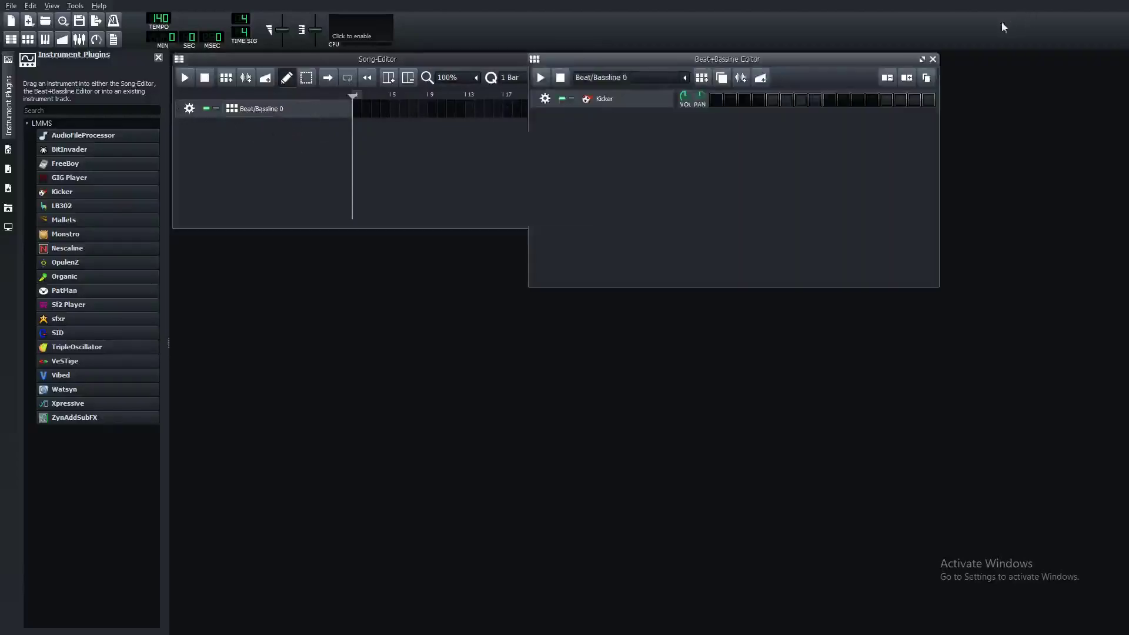
{"action": "left_click", "coordinate": [923, 60]}
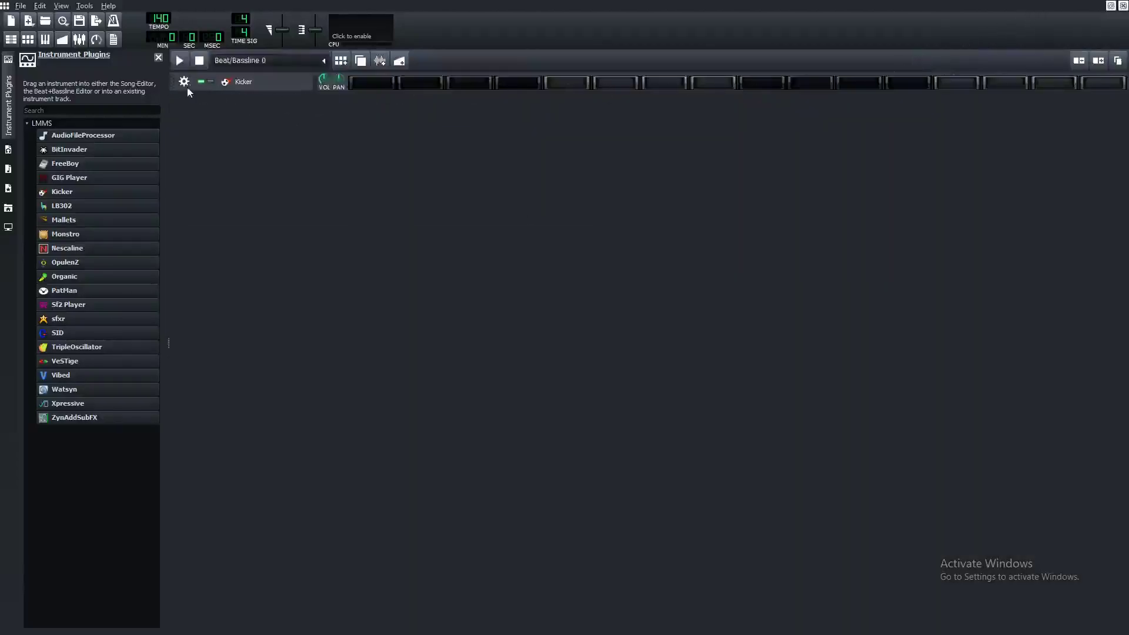
Activate the Kicker's first step and briefly play the pattern to hear it
{"action": "left_click", "coordinate": [367, 82]}
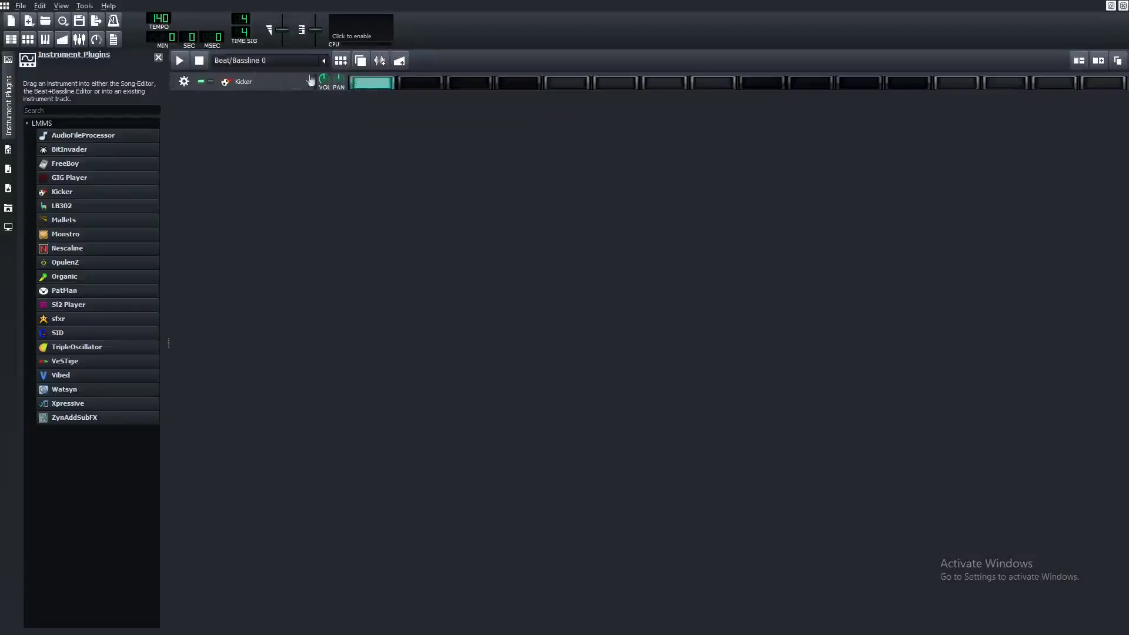
{"action": "left_click", "coordinate": [179, 60]}
{"action": "left_click", "coordinate": [179, 60]}
Remove the Kicker track from the pattern and add a VeSTige instrument track in its place
{"action": "left_click", "coordinate": [184, 81]}
{"action": "left_click", "coordinate": [211, 111]}
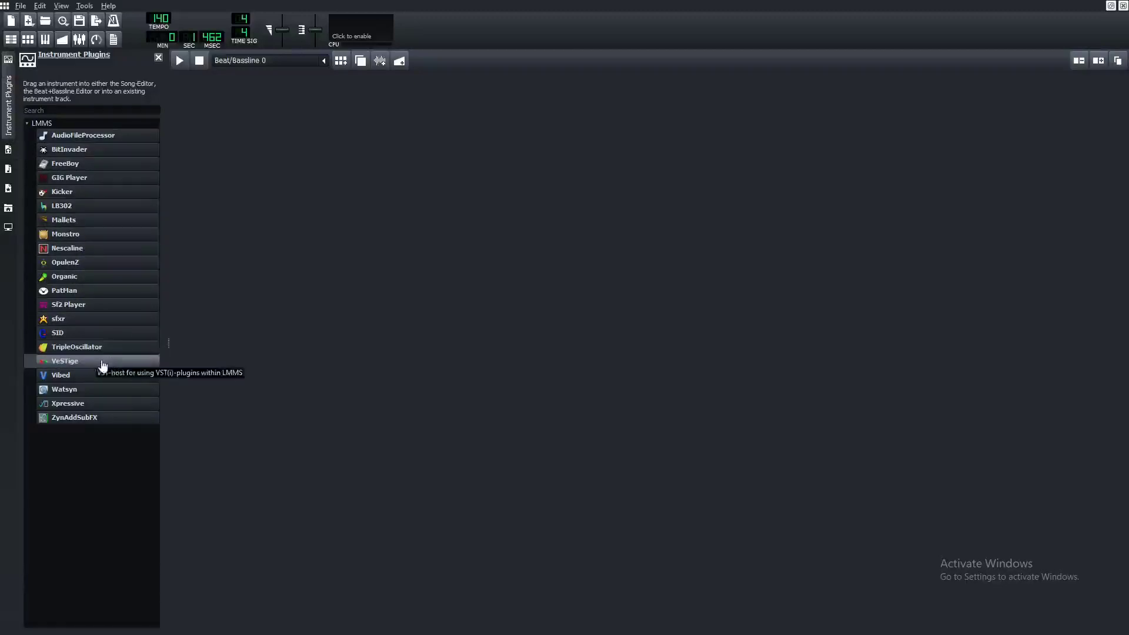
{"action": "left_click_drag", "start_coordinate": [99, 370], "coordinate": [276, 142]}
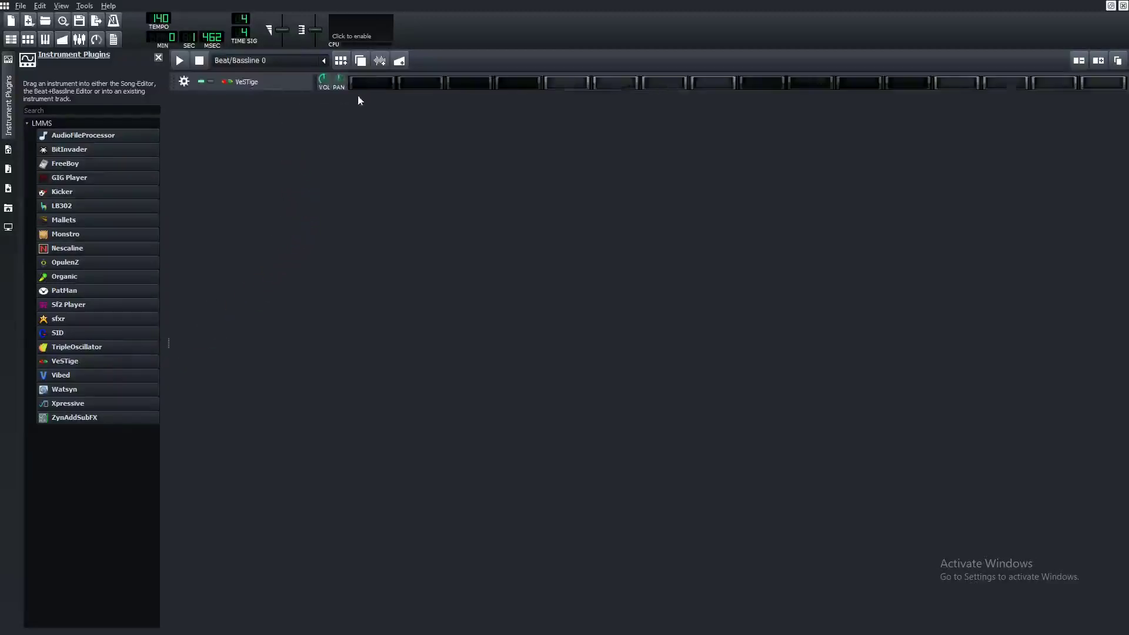
Lengthen the VeSTige track's pattern by adding steps three times
{"action": "left_click", "coordinate": [1100, 62]}
{"action": "left_click", "coordinate": [1099, 61]}
{"action": "left_click", "coordinate": [1100, 61]}
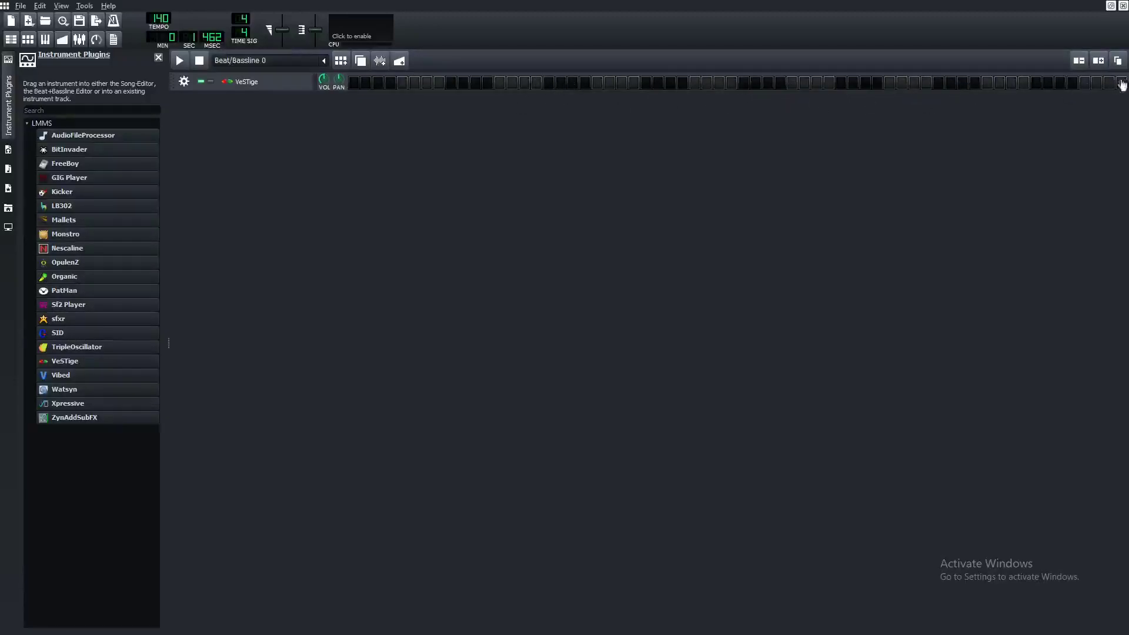
Load Synth1 VST64.dll from the plugins\32 folder into the VeSTige track and close the synth's interface window
{"action": "left_click", "coordinate": [247, 83]}
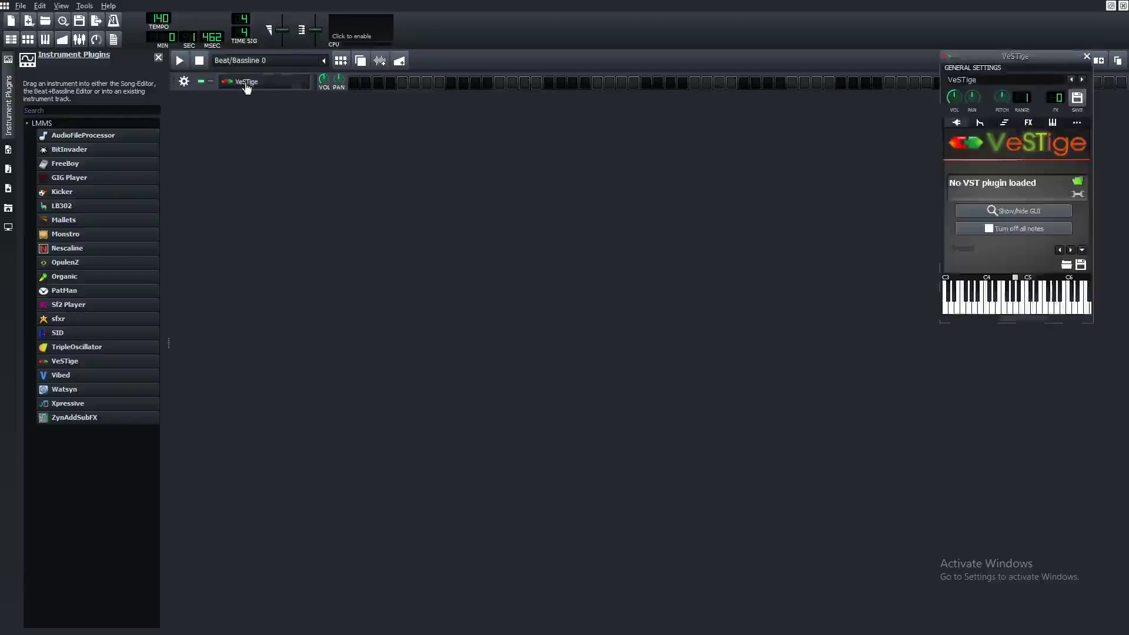
{"action": "left_click", "coordinate": [1028, 278]}
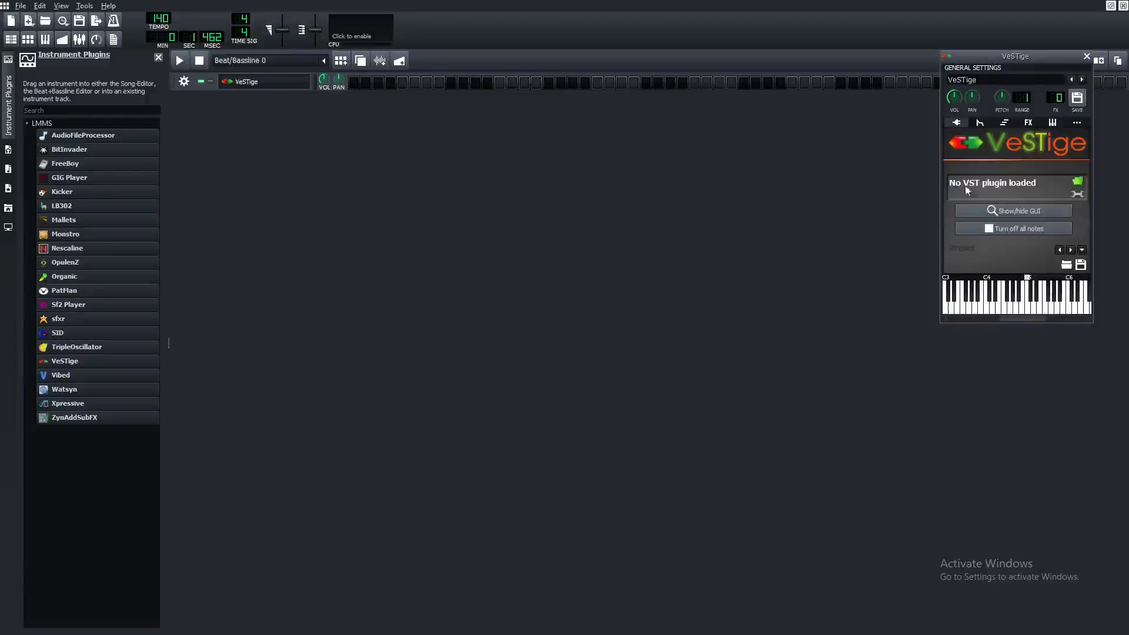
{"action": "left_click", "coordinate": [1079, 183]}
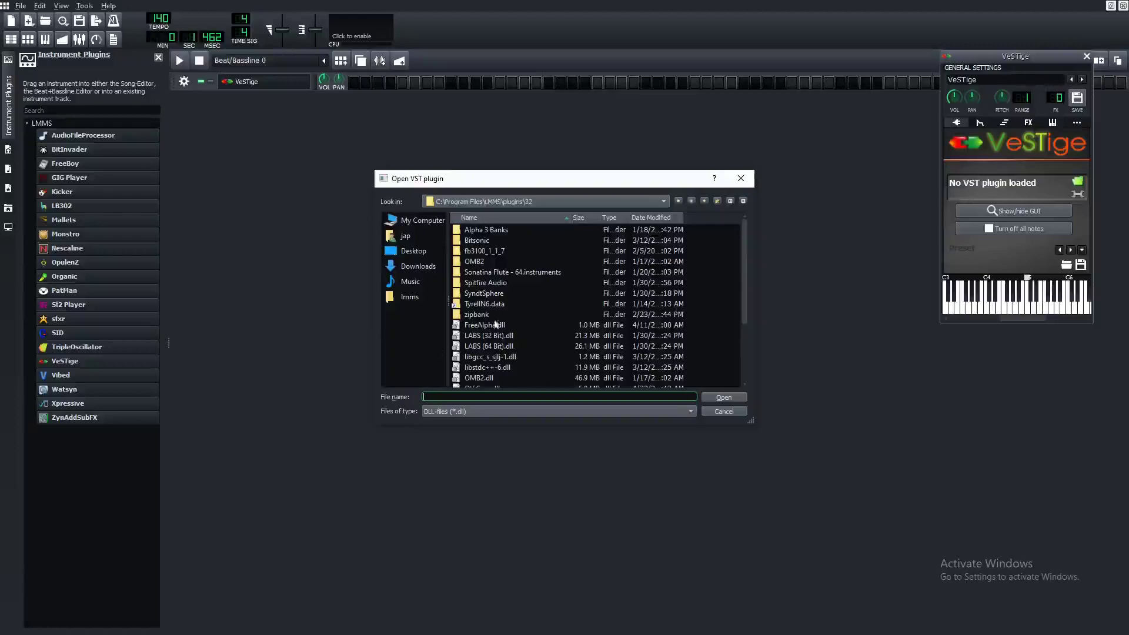
{"action": "scroll", "coordinate": [523, 315], "scroll_direction": "down", "scroll_amount": 3}
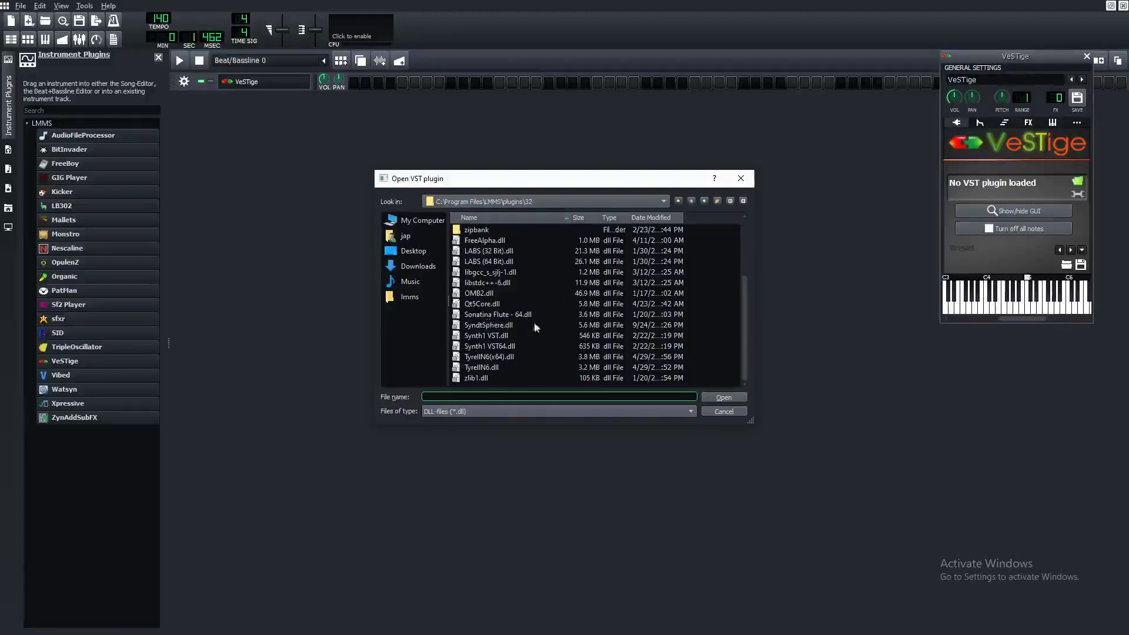
{"action": "left_click", "coordinate": [498, 349]}
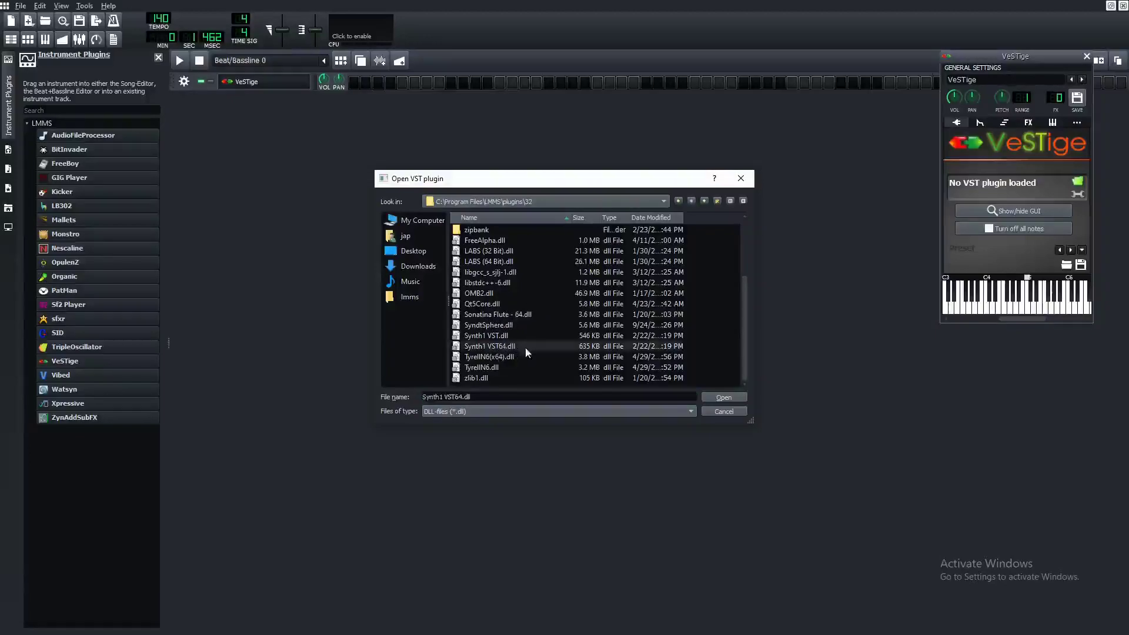
{"action": "left_click", "coordinate": [725, 397]}
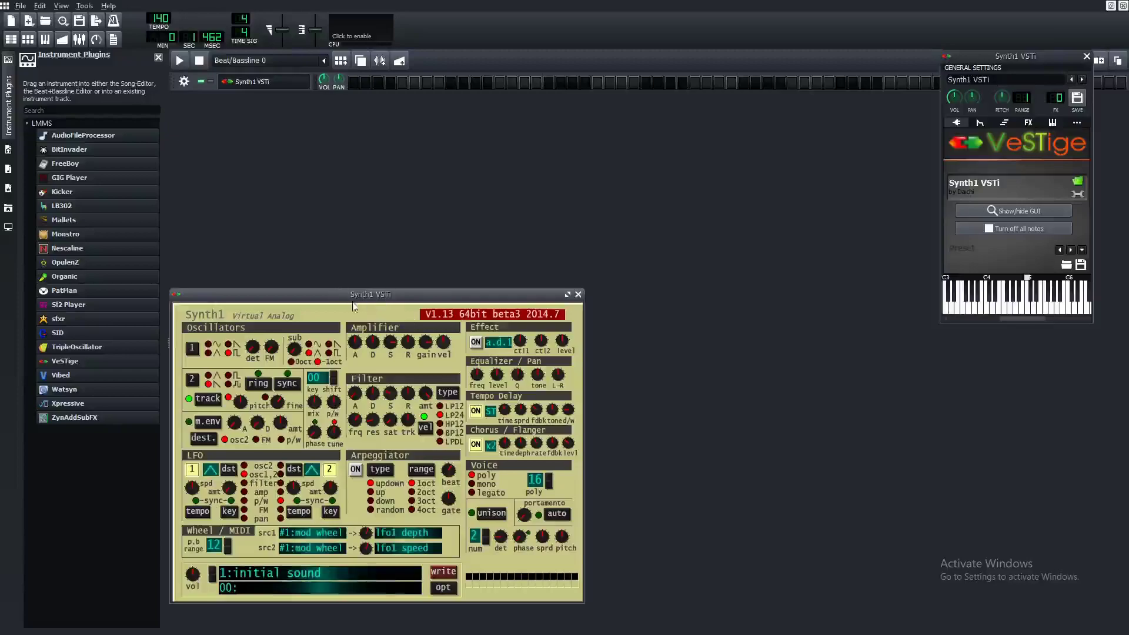
{"action": "left_click_drag", "start_coordinate": [353, 298], "coordinate": [540, 202]}
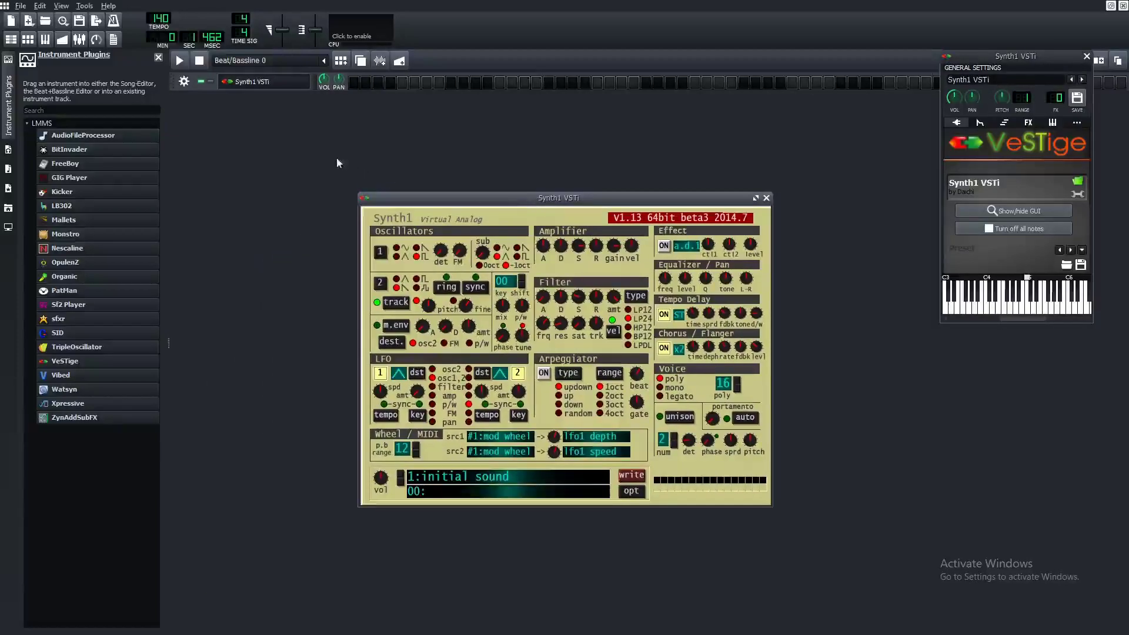
{"action": "left_click", "coordinate": [766, 198]}
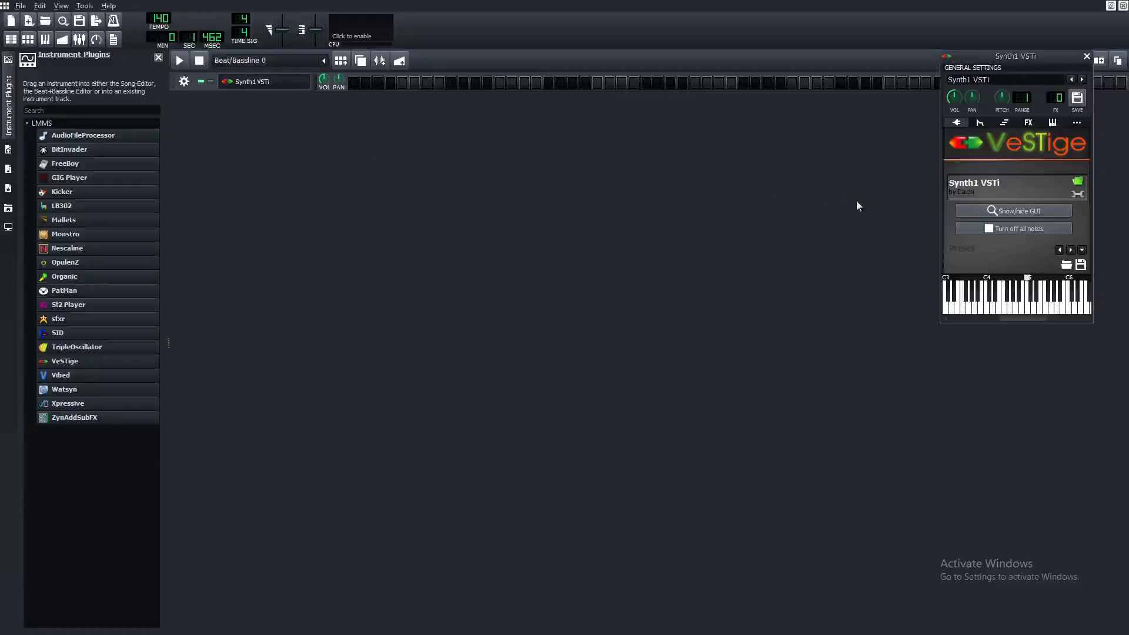
Open the Synth1 track's pattern in the Piano-Roll and maximize the window
{"action": "right_click", "coordinate": [356, 90]}
{"action": "left_click", "coordinate": [415, 94]}
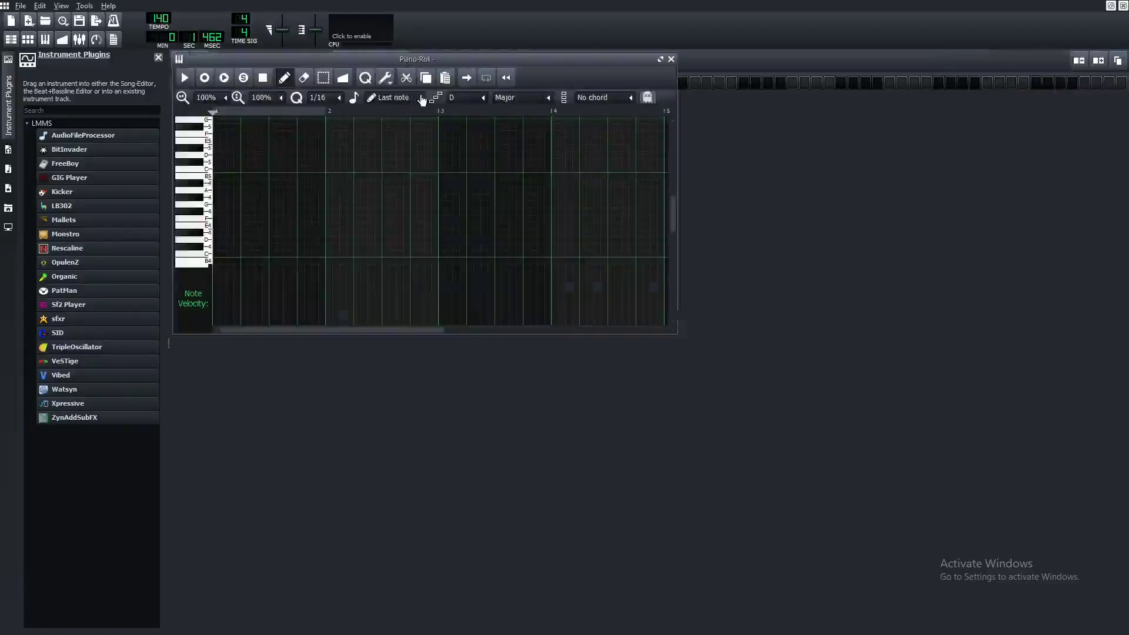
{"action": "left_click", "coordinate": [660, 60]}
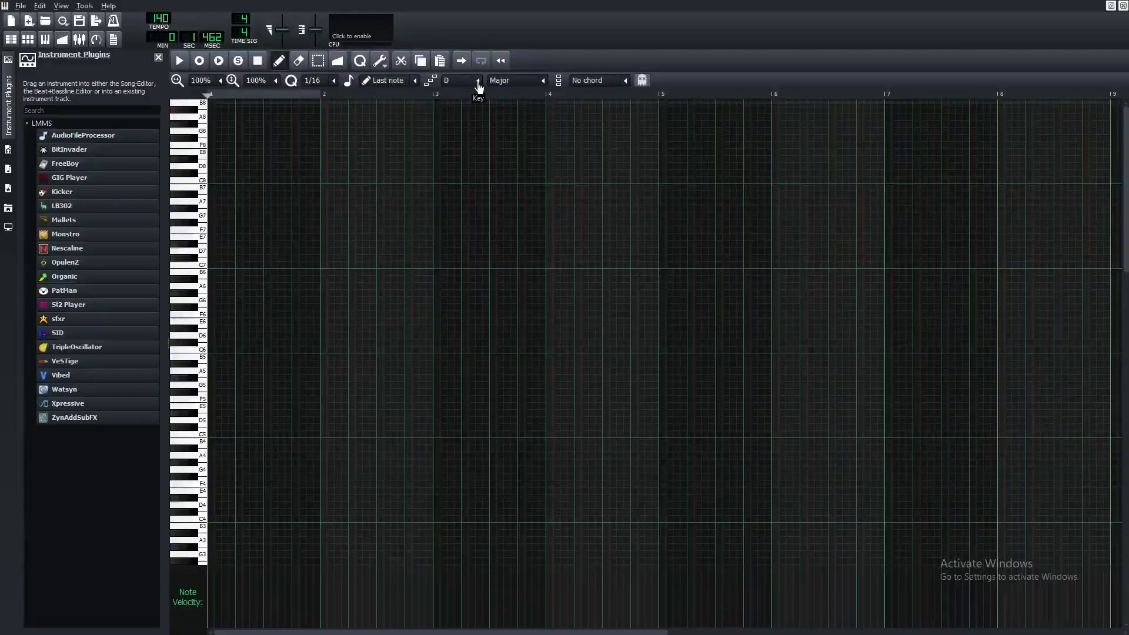
Clear the Piano-Roll's scale highlighting by choosing No key and No scale
{"action": "left_click", "coordinate": [477, 83]}
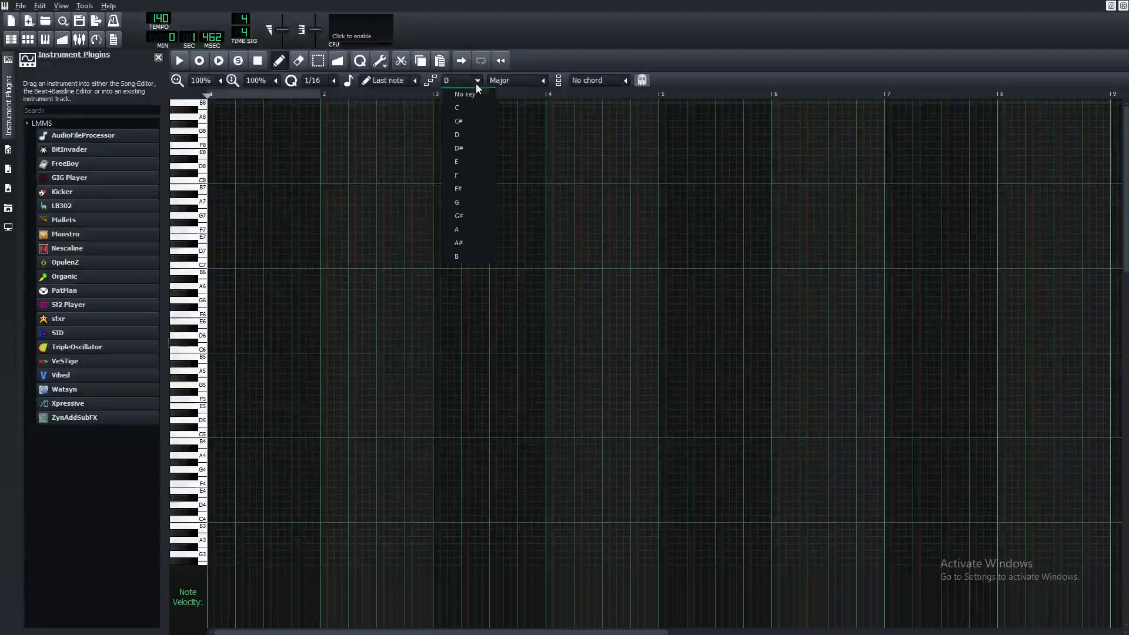
{"action": "left_click", "coordinate": [465, 94]}
{"action": "left_click", "coordinate": [541, 81]}
{"action": "left_click", "coordinate": [541, 82]}
{"action": "scroll", "coordinate": [491, 83], "scroll_direction": "up", "scroll_amount": 1}
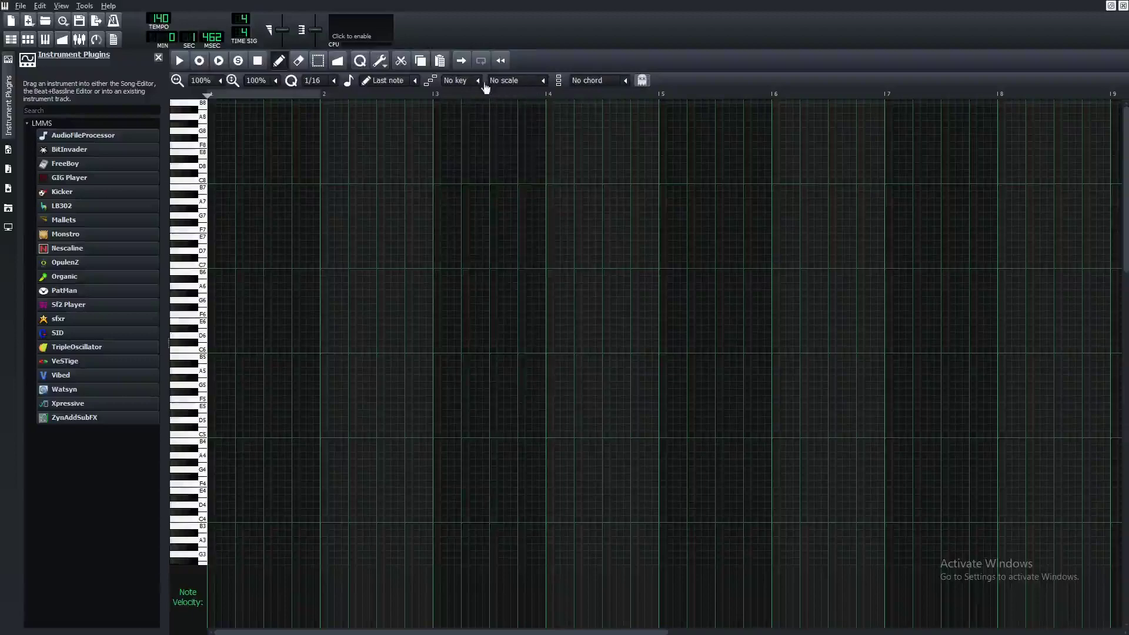
Highlight the F Major scale in the Piano-Roll by setting the key to F and the scale to Major
{"action": "left_click", "coordinate": [478, 82]}
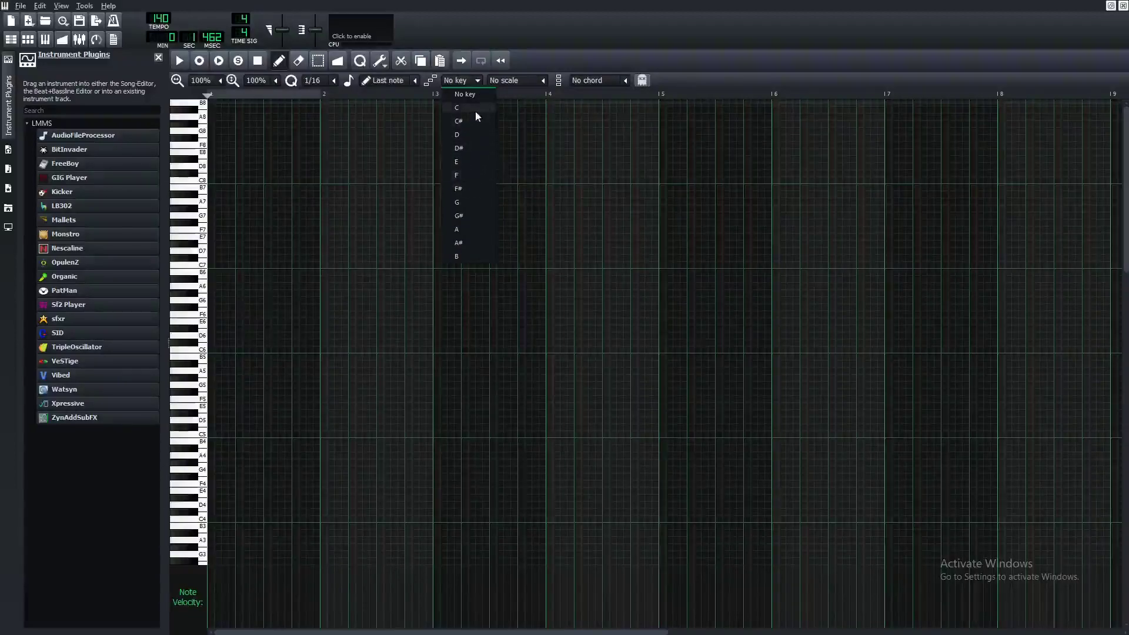
{"action": "left_click", "coordinate": [479, 176]}
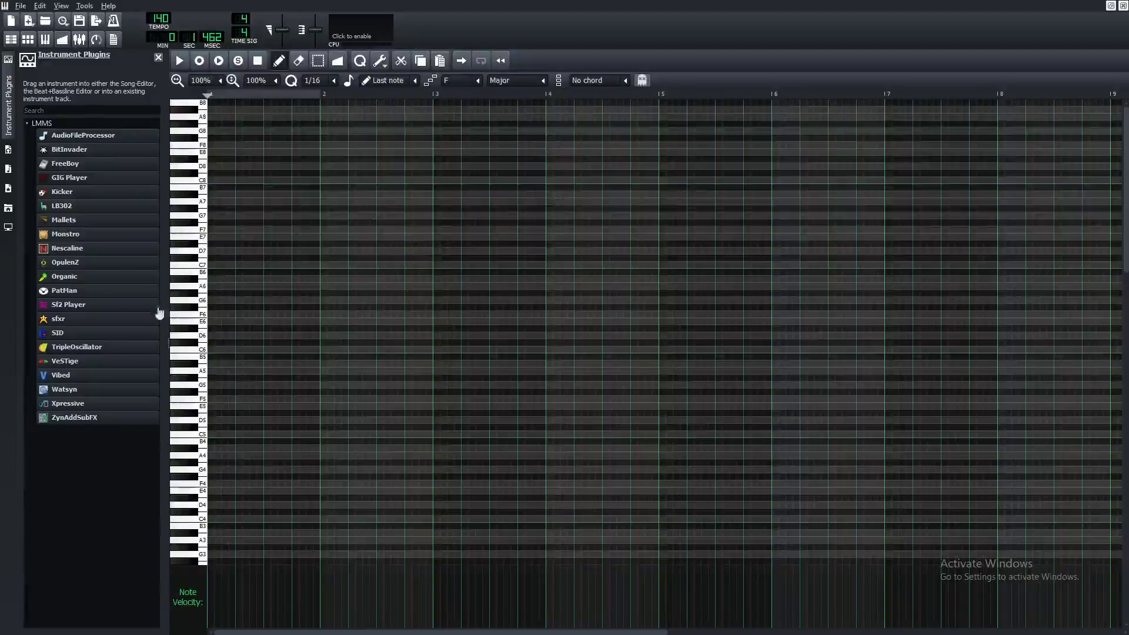
Place a one-bar D5 note at the start of bar 1, deleting the misplaced C5 note
{"action": "scroll", "coordinate": [297, 382], "scroll_direction": "down", "scroll_amount": 1}
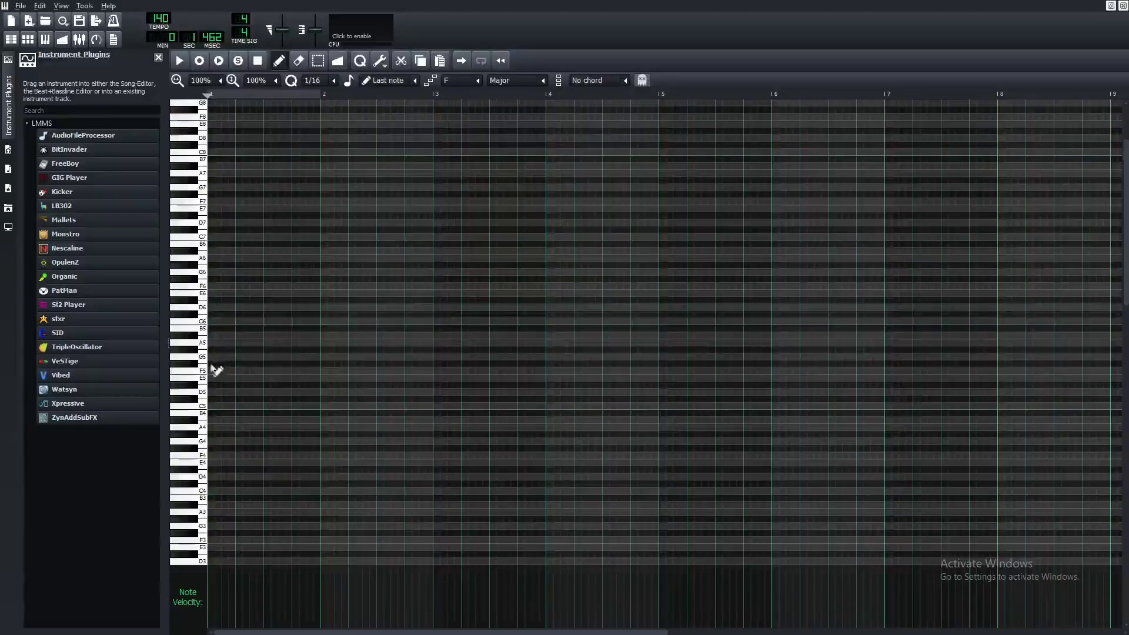
{"action": "left_click", "coordinate": [212, 405]}
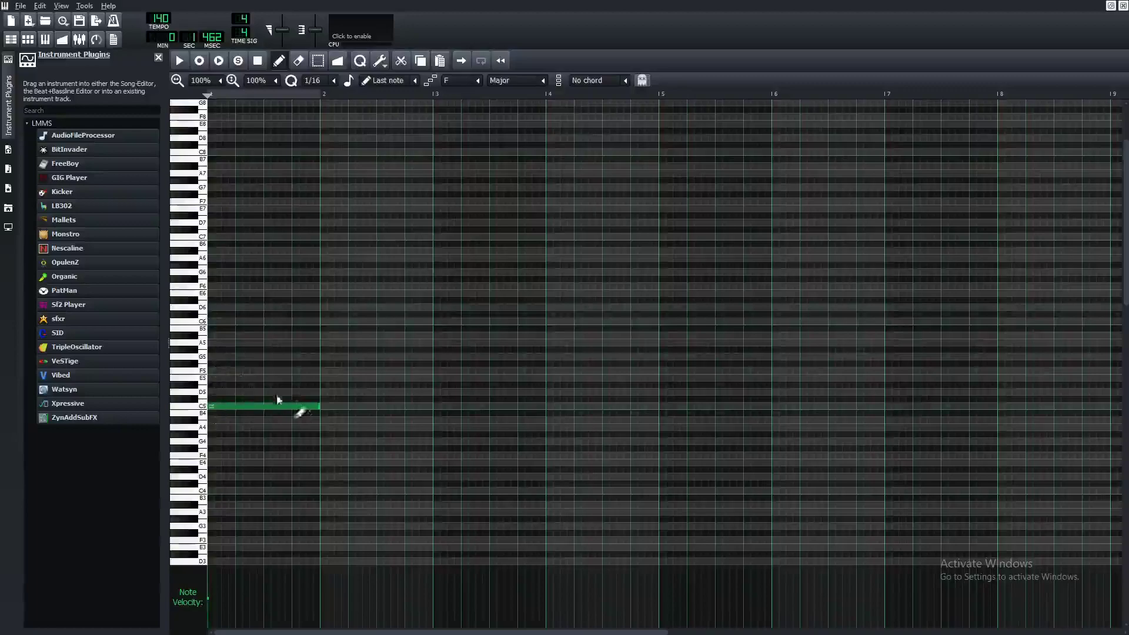
{"action": "right_click", "coordinate": [216, 406]}
{"action": "left_click", "coordinate": [216, 392]}
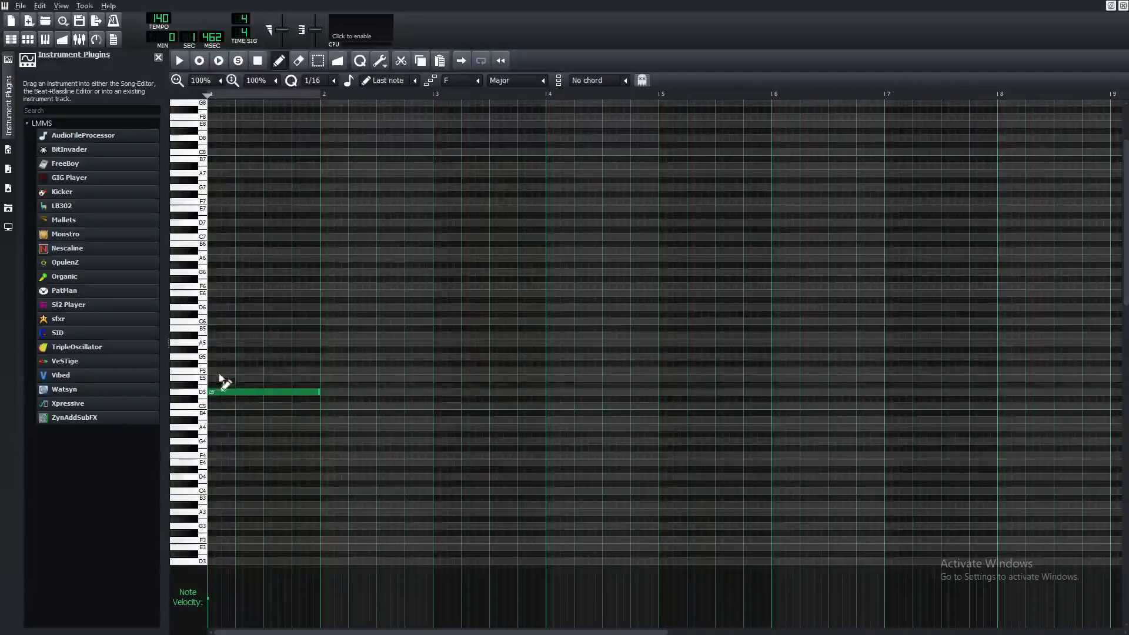
Try a one-bar note in bar 2 at the off-scale pitch D#5 and delete it
{"action": "left_click", "coordinate": [327, 378]}
{"action": "left_click_drag", "start_coordinate": [360, 378], "coordinate": [361, 386]}
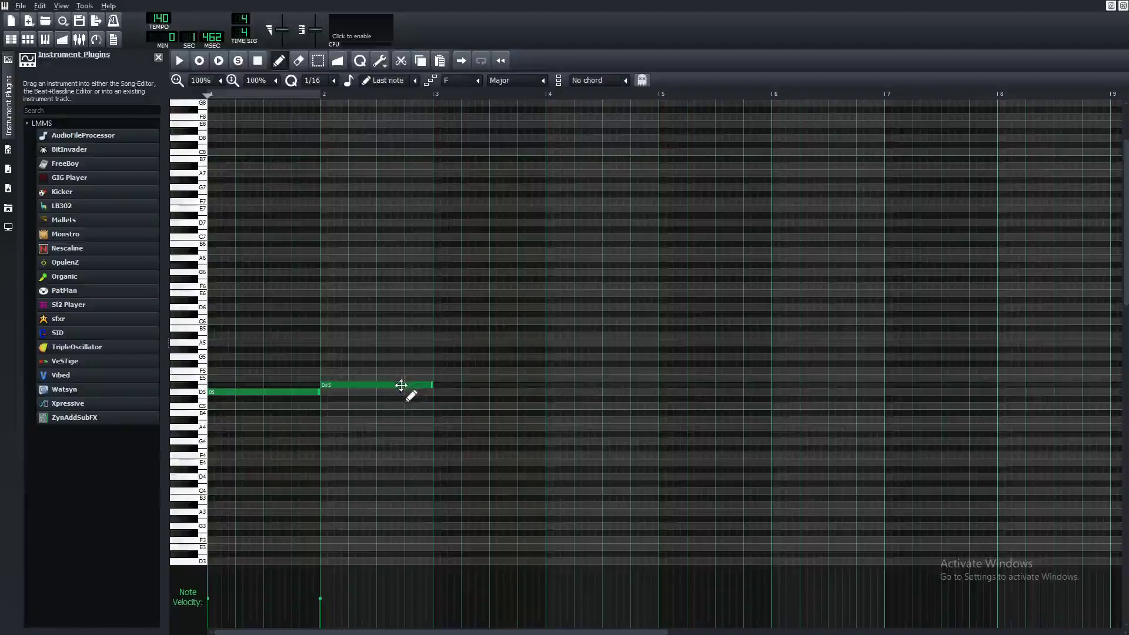
{"action": "right_click", "coordinate": [402, 385]}
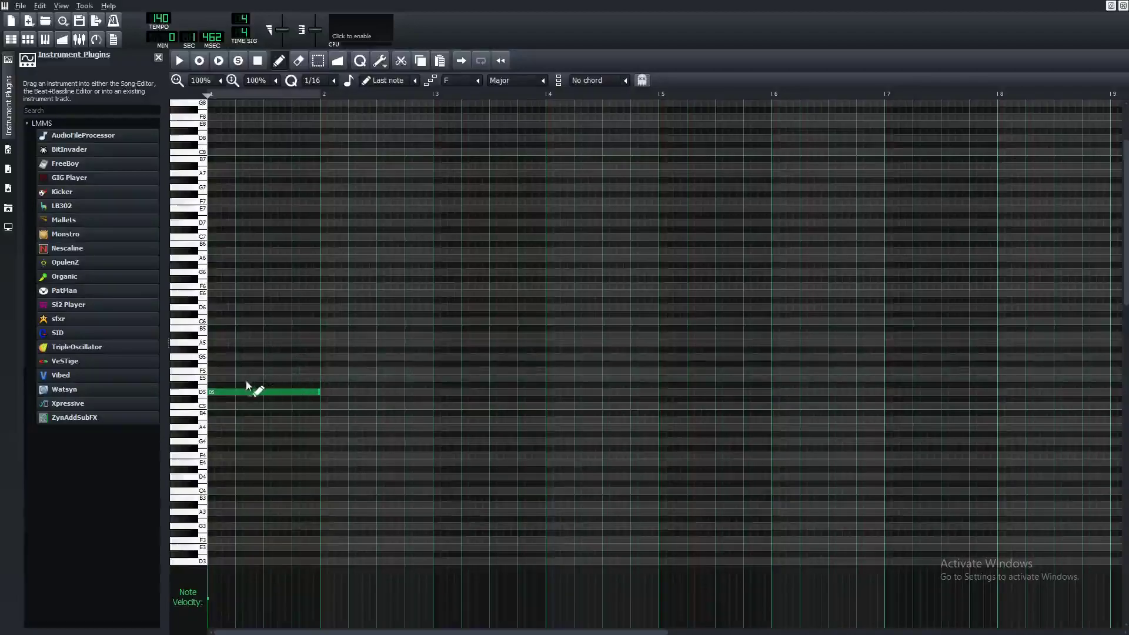
Add one-bar root notes after the first: E5 in bar 2, D5 in bar 3 and F5 in bar 4
{"action": "left_click", "coordinate": [328, 379]}
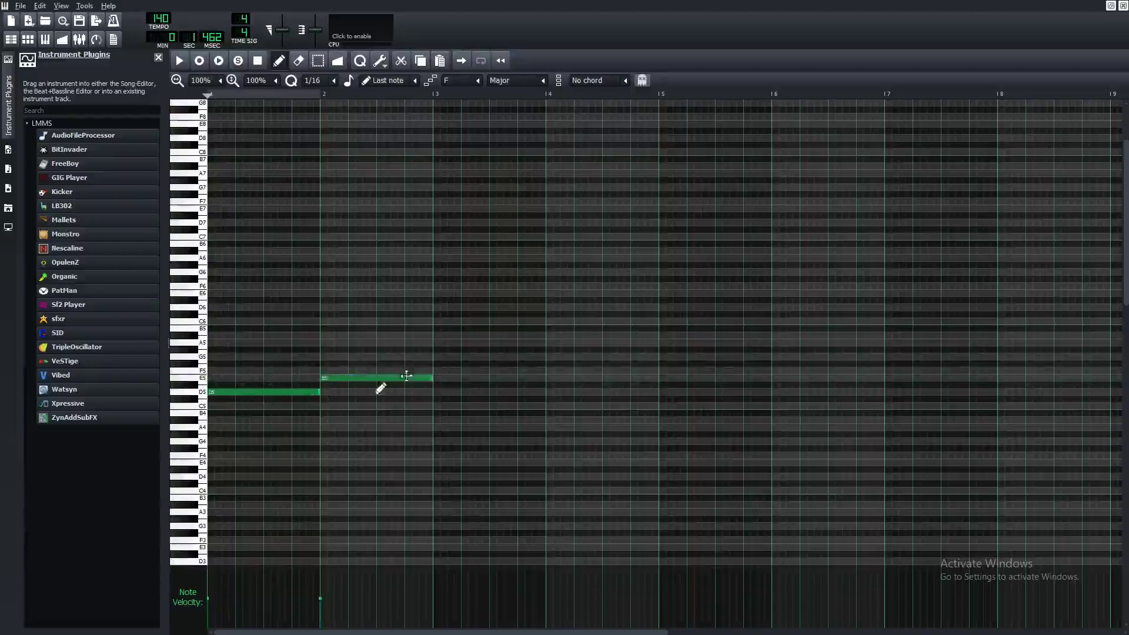
{"action": "left_click", "coordinate": [437, 392]}
{"action": "left_click", "coordinate": [557, 371]}
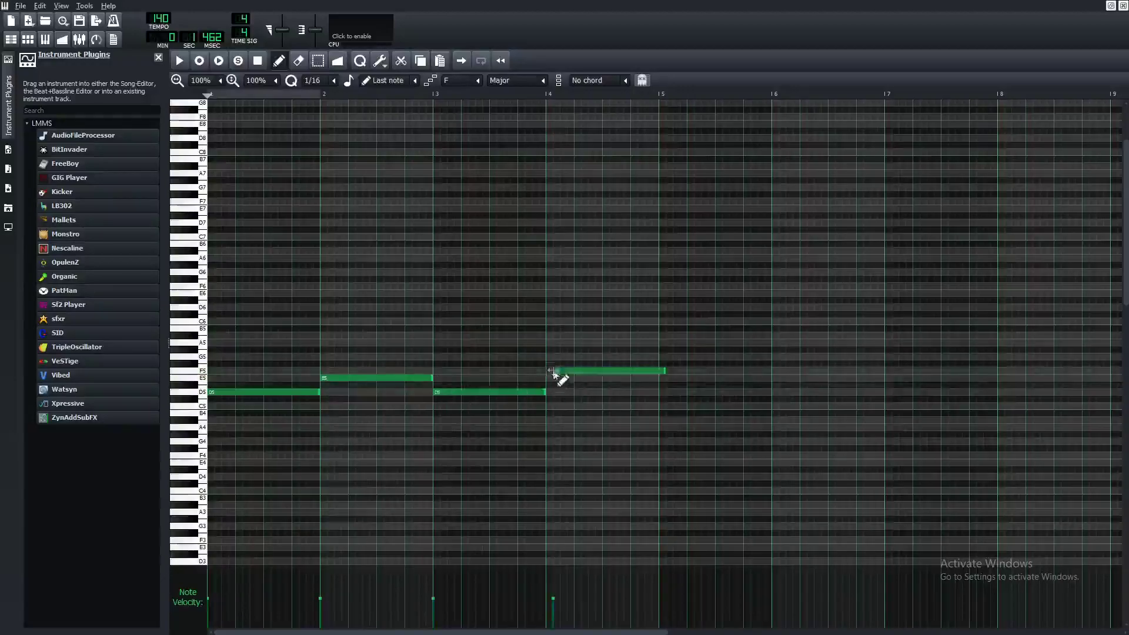
{"action": "mouse_move", "coordinate": [603, 373]}
{"action": "left_mouse_down"}
{"action": "mouse_move", "coordinate": [581, 374]}
{"action": "mouse_move", "coordinate": [595, 376]}
{"action": "left_mouse_up"}
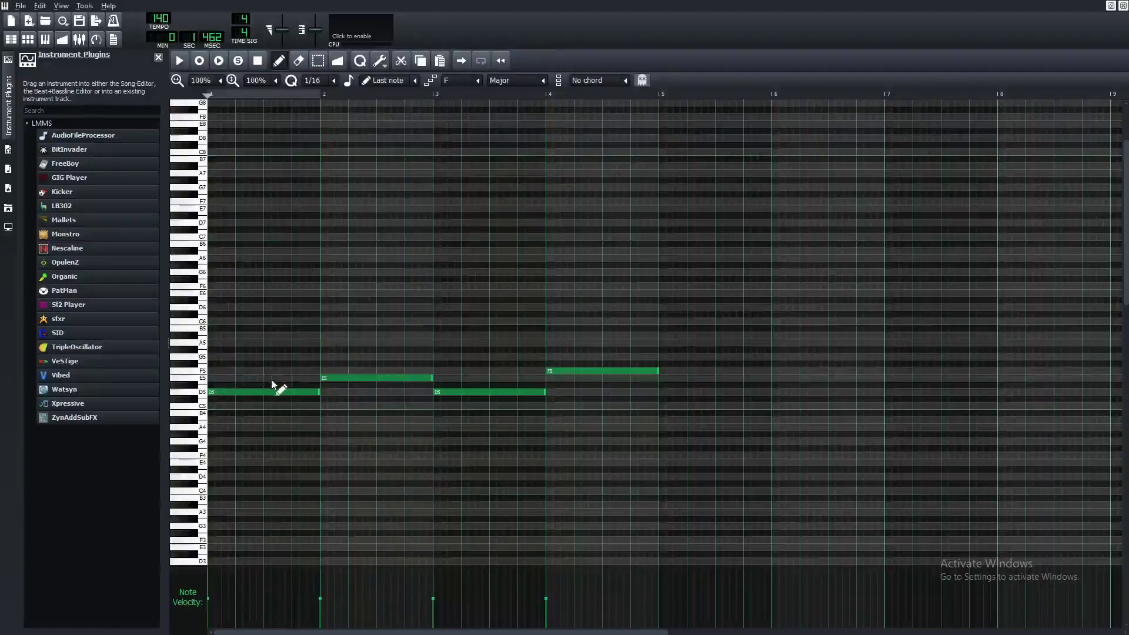
Build a triad in bar 1 by stacking one-bar F5 and A5 notes above the D5 root
{"action": "left_click", "coordinate": [213, 372]}
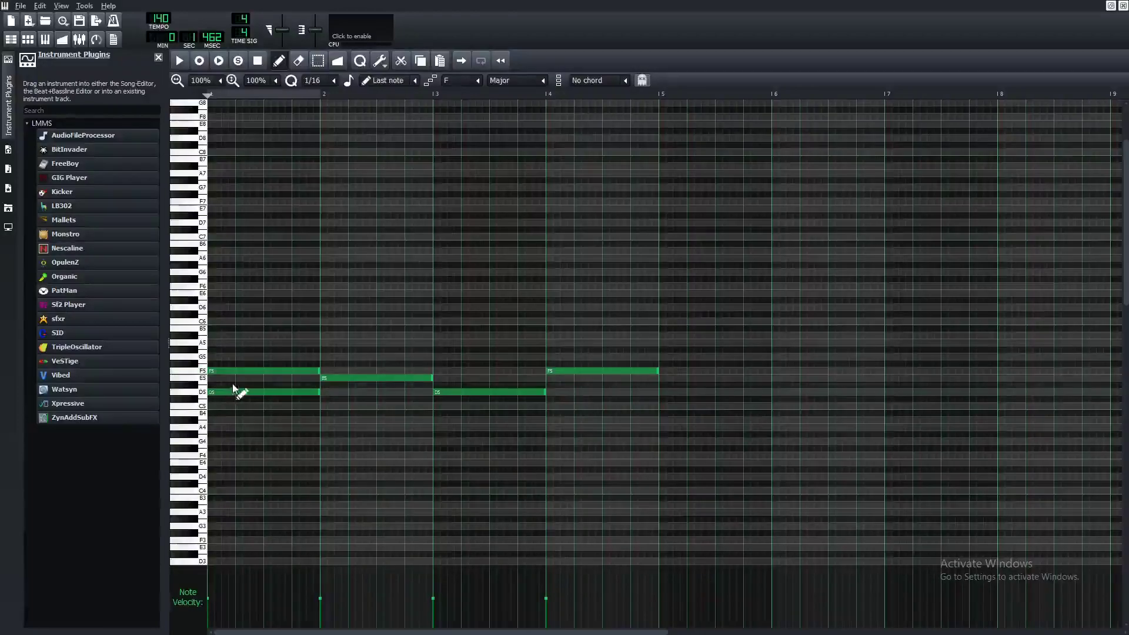
{"action": "left_click", "coordinate": [210, 343]}
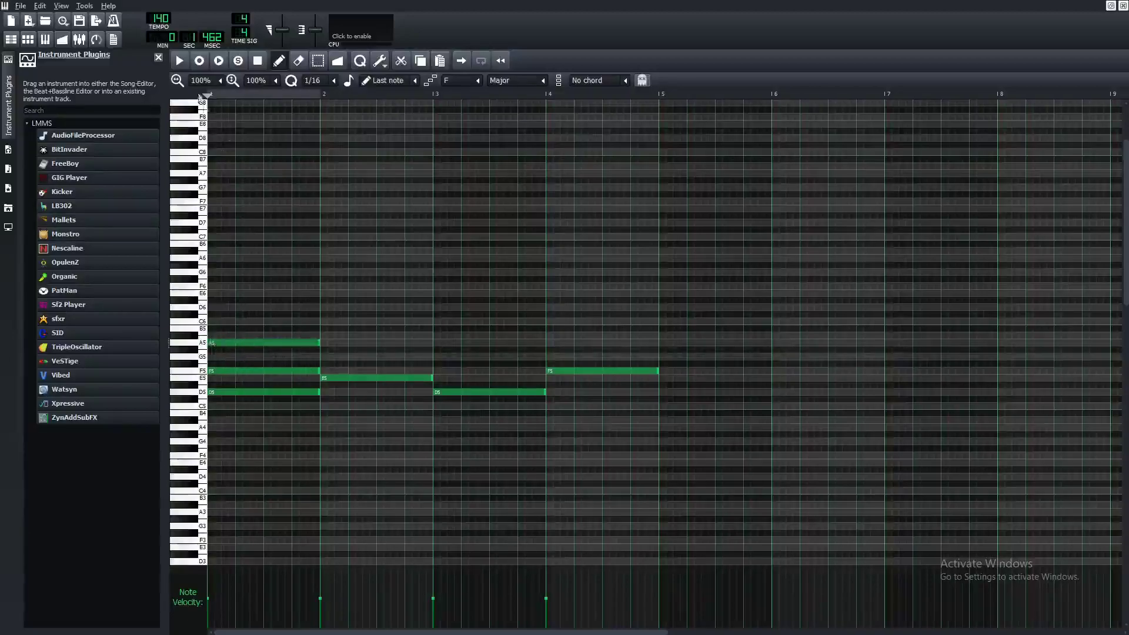
Complete the triads: add G5 and A#5 in bar 2, F5 and A5 in bar 3, and A5 and C6 in bar 4
{"action": "left_click_drag", "start_coordinate": [210, 93], "coordinate": [302, 93]}
{"action": "left_click", "coordinate": [207, 94]}
{"action": "left_click", "coordinate": [324, 357]}
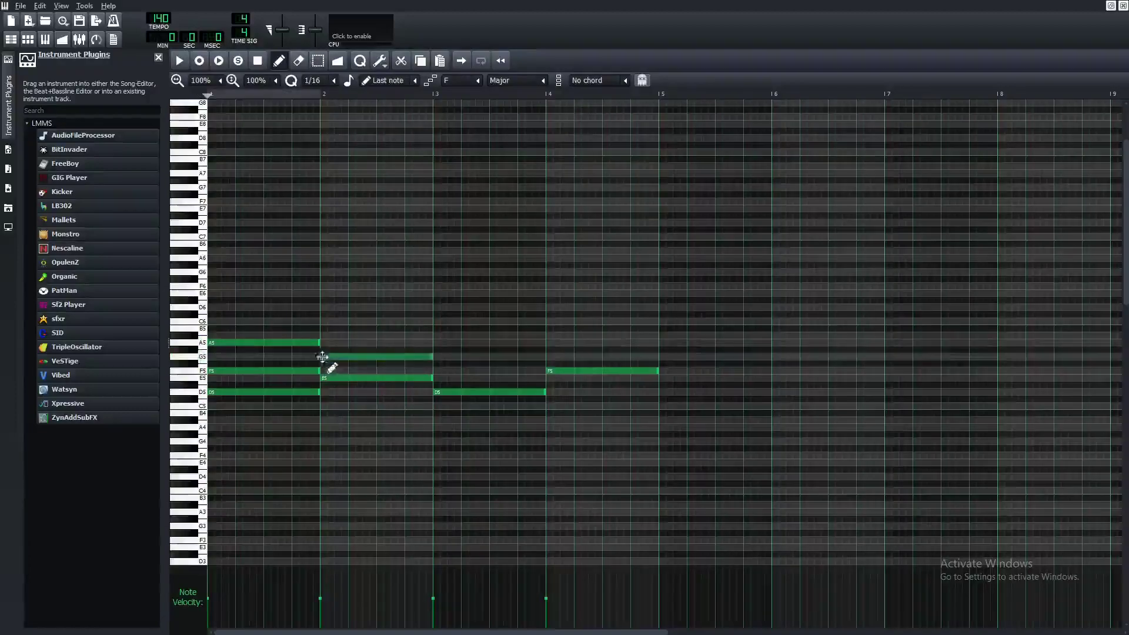
{"action": "left_click", "coordinate": [330, 336]}
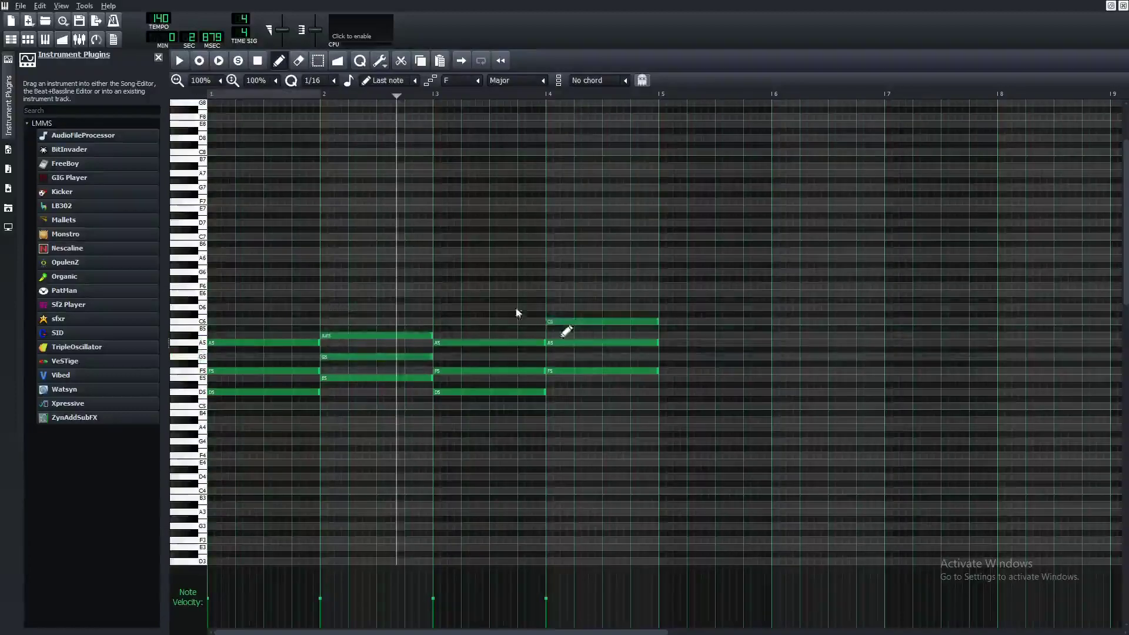
{"action": "scroll", "coordinate": [206, 87], "scroll_direction": "down", "scroll_amount": 1}
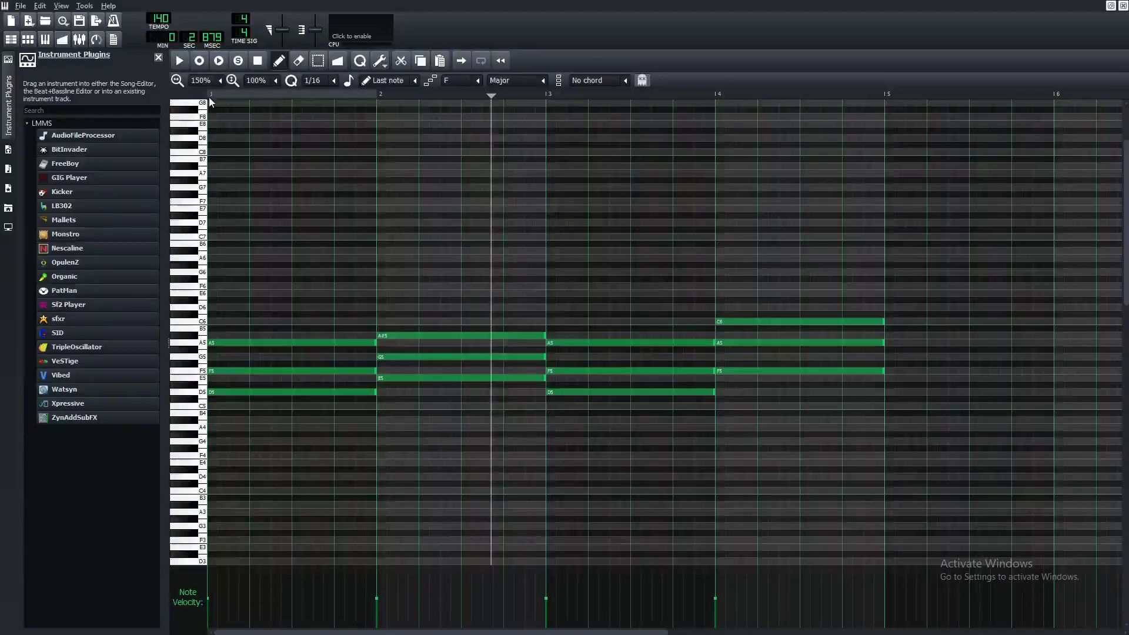
{"action": "left_click", "coordinate": [219, 82]}
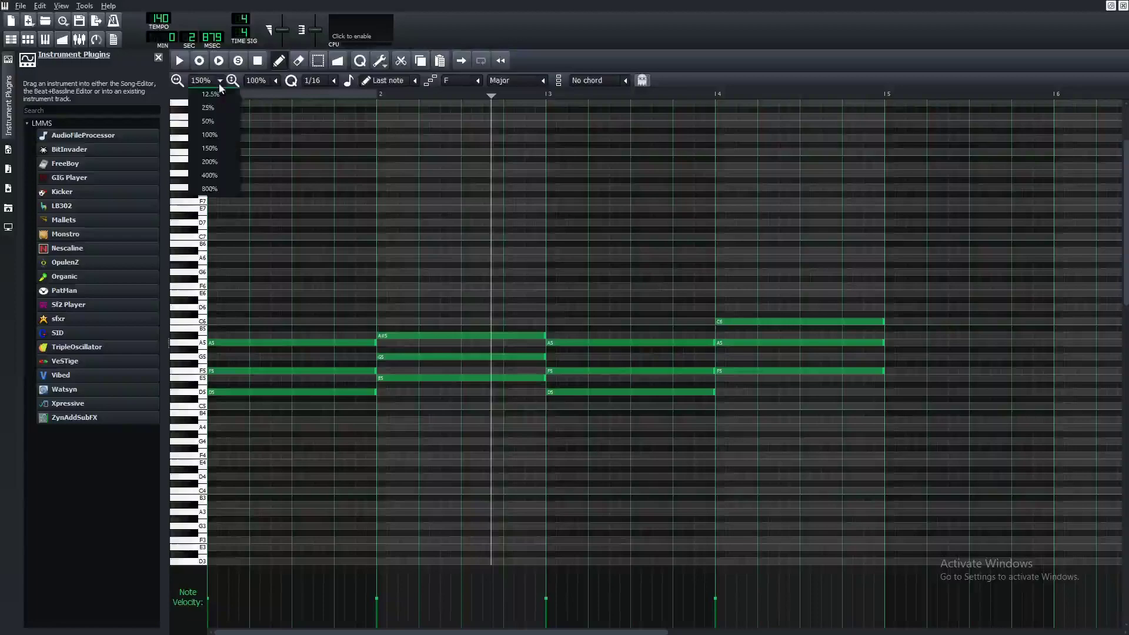
{"action": "left_click", "coordinate": [220, 136]}
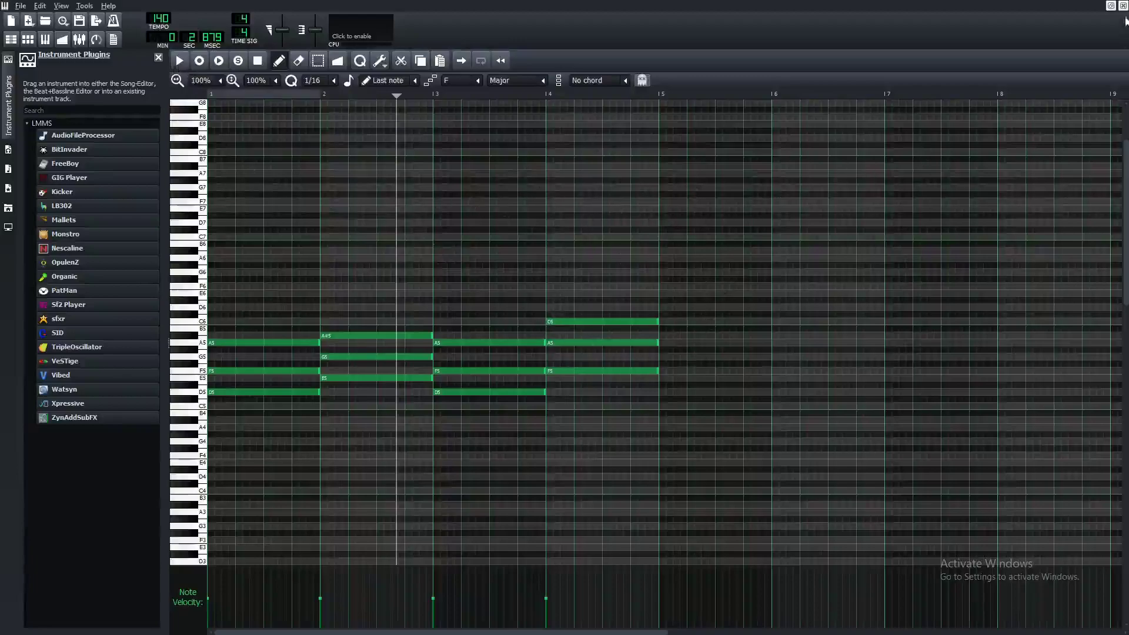
Close the Piano-Roll, open the Synth1 interface from its track and look through its external sound banks
{"action": "left_click", "coordinate": [1123, 6]}
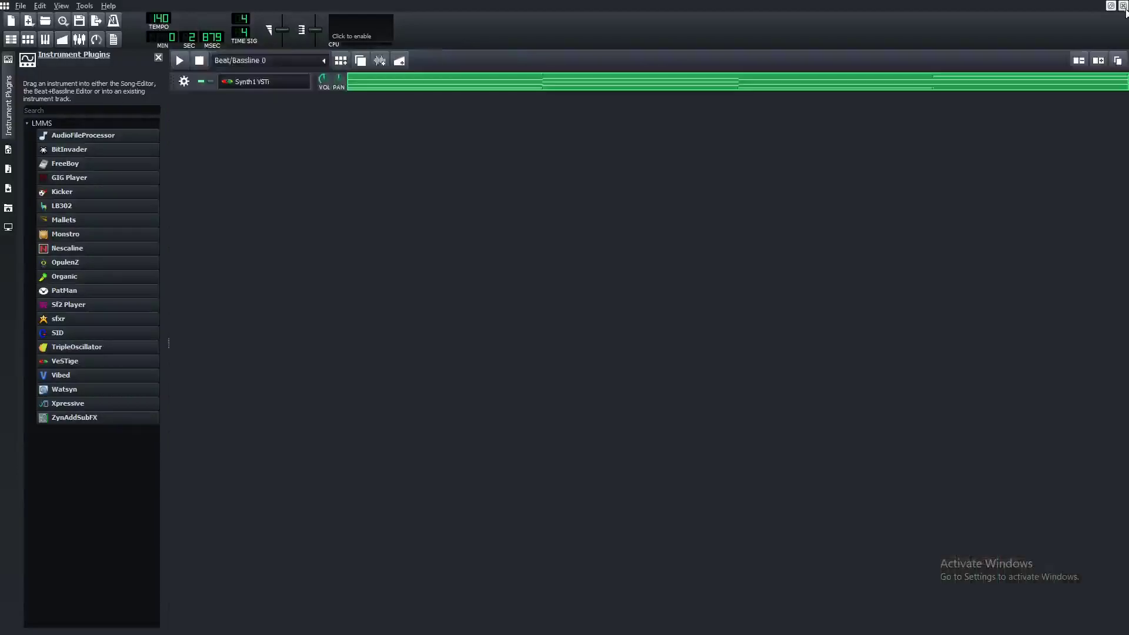
{"action": "left_click", "coordinate": [262, 87]}
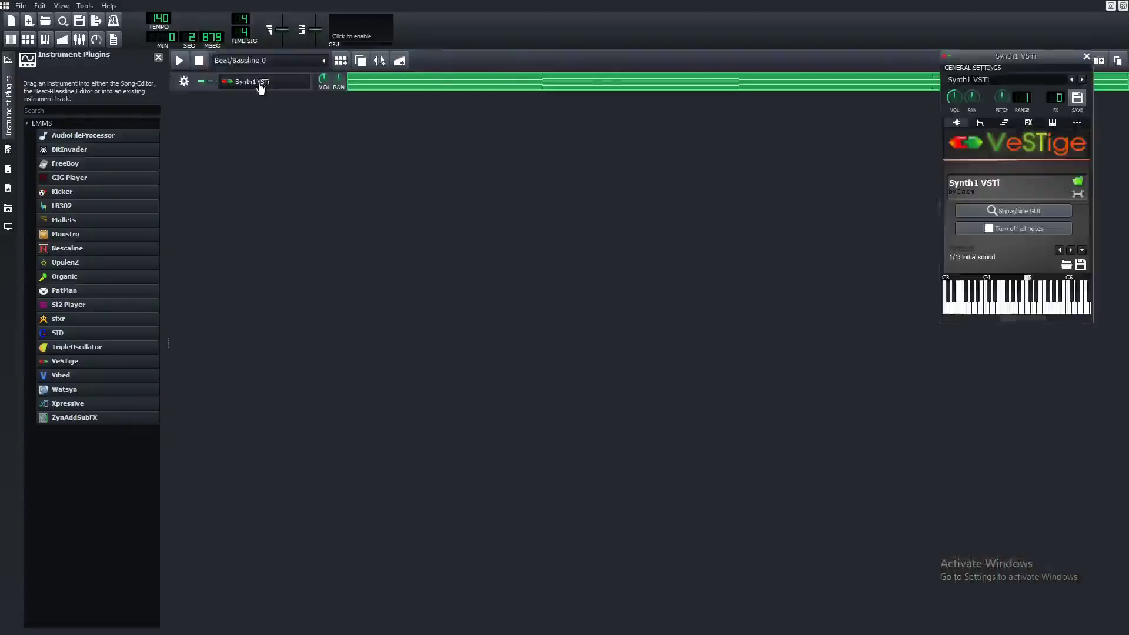
{"action": "left_click", "coordinate": [1020, 216]}
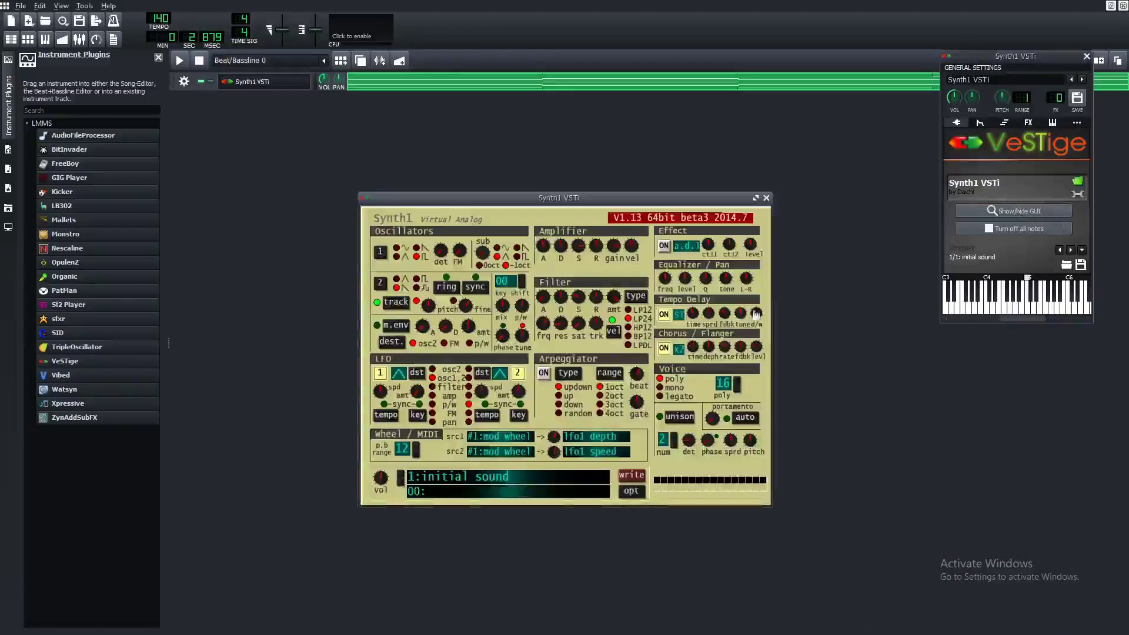
{"action": "left_click", "coordinate": [543, 484]}
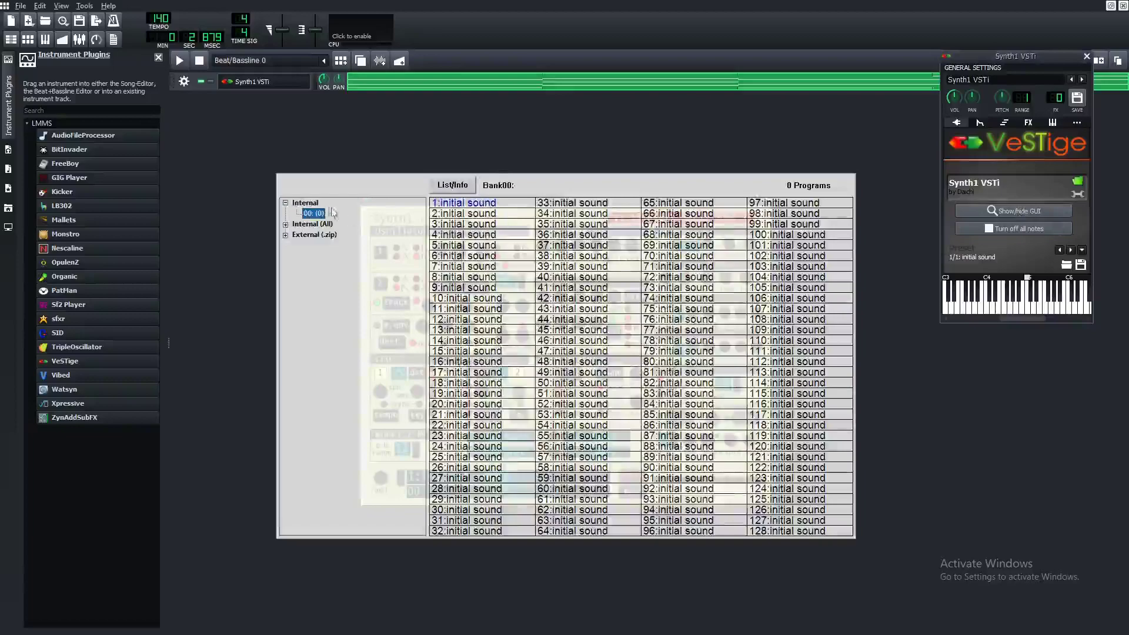
{"action": "left_click", "coordinate": [286, 235]}
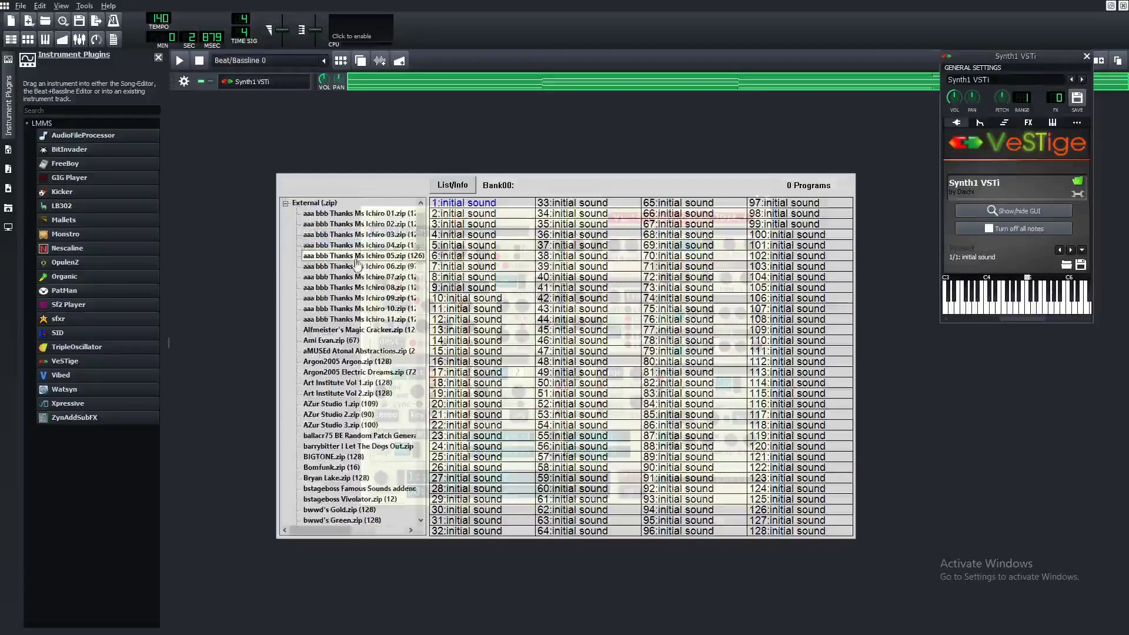
{"action": "left_click", "coordinate": [257, 128]}
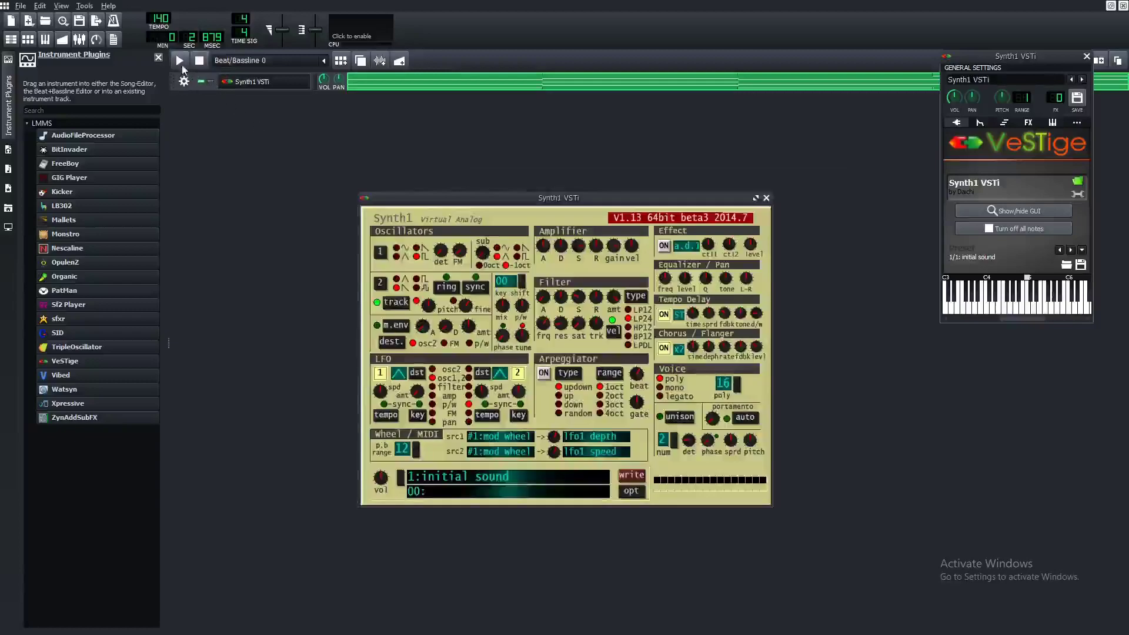
Play the pattern while trying overPad_01 from aaa bbb Thanks Ms Ichiro 05.zip in Synth1, then load chorPad from aaa bbb Thanks Ms Ichiro 03.zip
{"action": "left_click", "coordinate": [181, 64]}
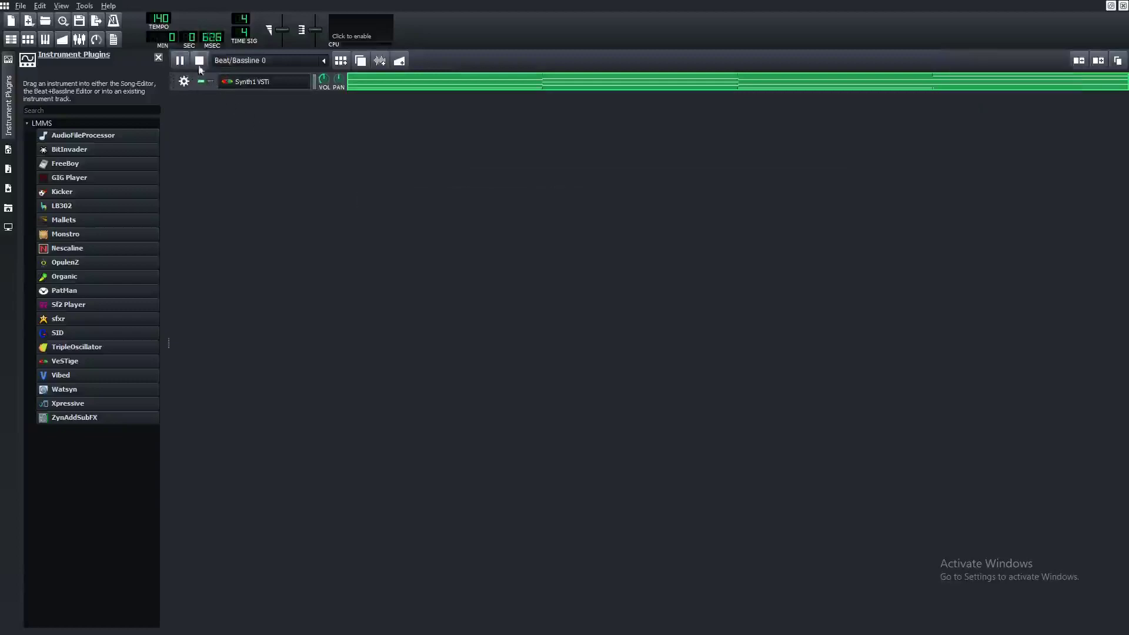
{"action": "left_click", "coordinate": [234, 87]}
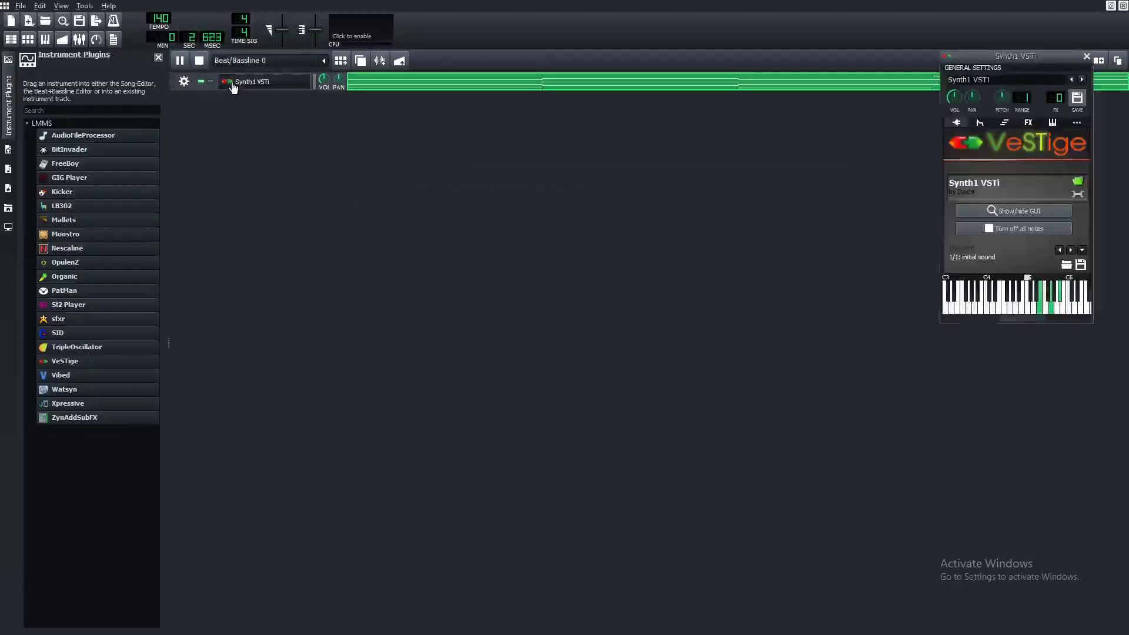
{"action": "left_click", "coordinate": [981, 215]}
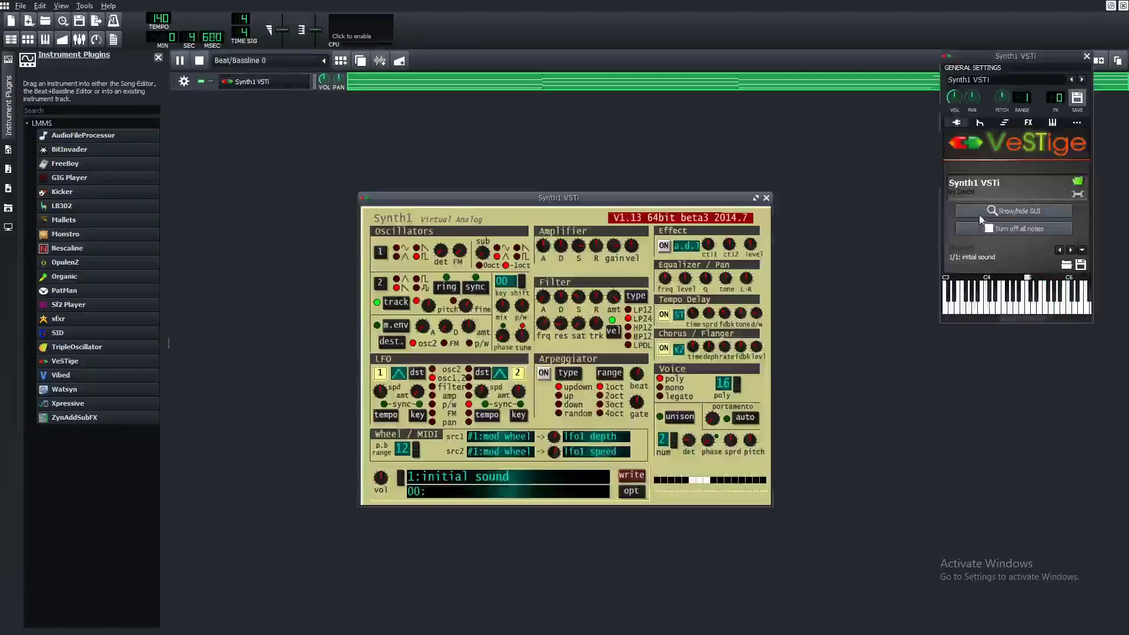
{"action": "left_click", "coordinate": [538, 476]}
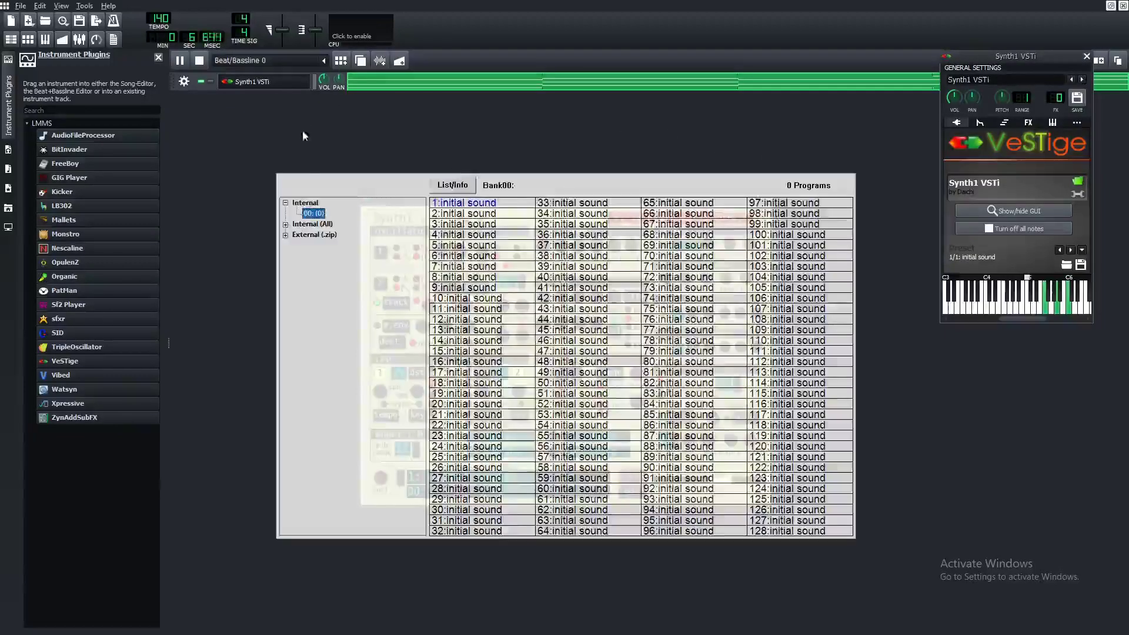
{"action": "left_click", "coordinate": [287, 235]}
{"action": "left_click", "coordinate": [358, 255]}
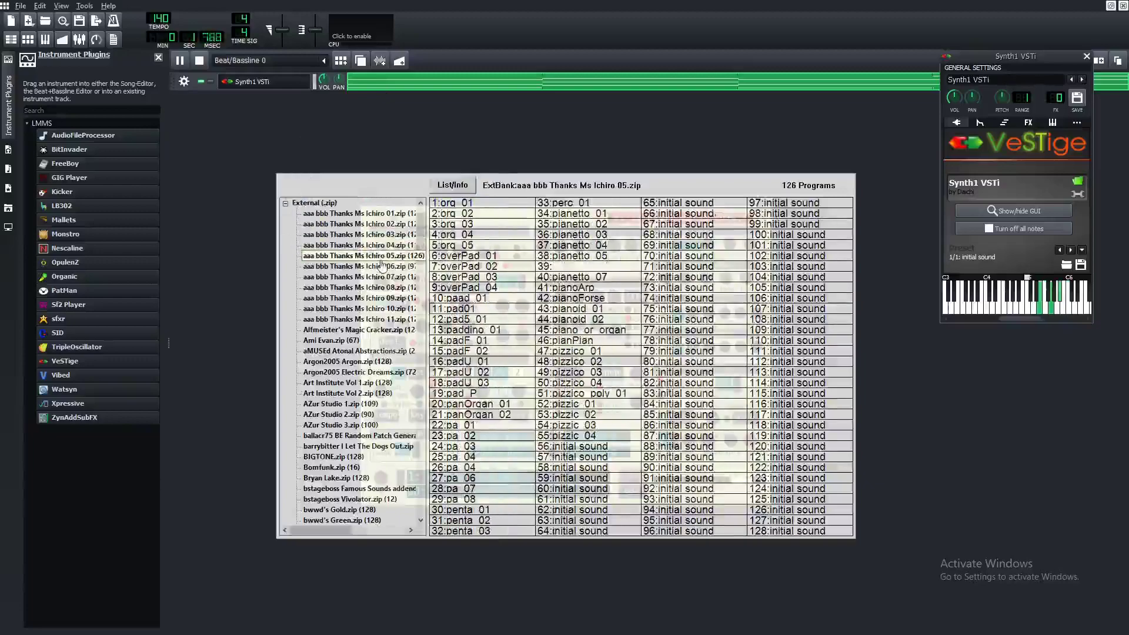
{"action": "left_click", "coordinate": [490, 258]}
{"action": "left_click", "coordinate": [461, 482]}
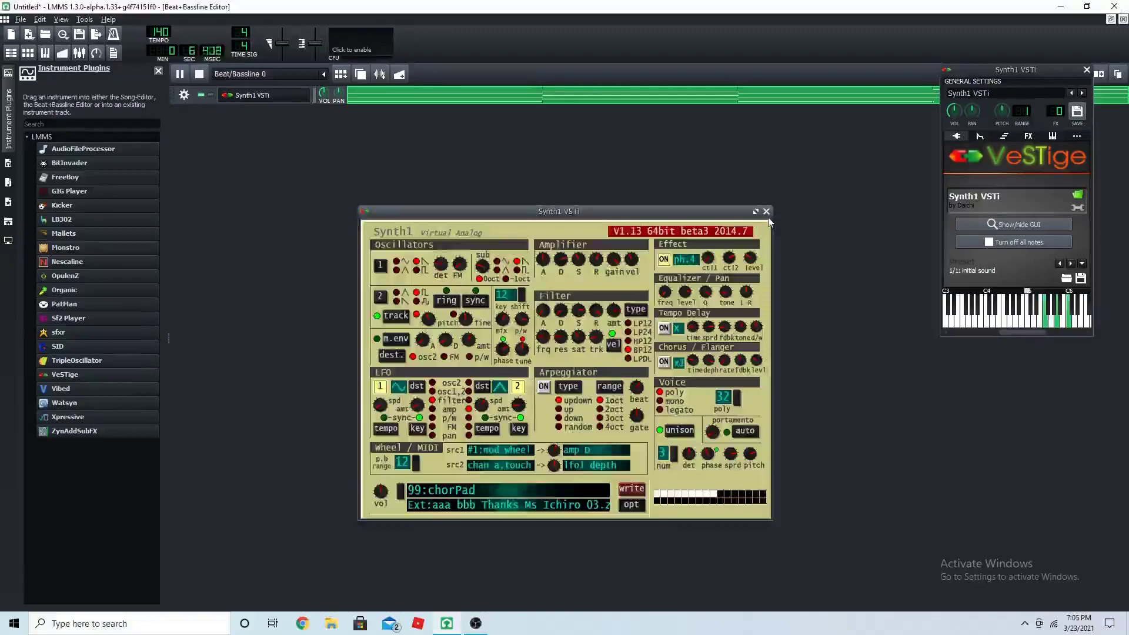
Close the Synth1 interface and instrument window and open the Synth1 pattern in the Piano-Roll
{"action": "left_click", "coordinate": [766, 212]}
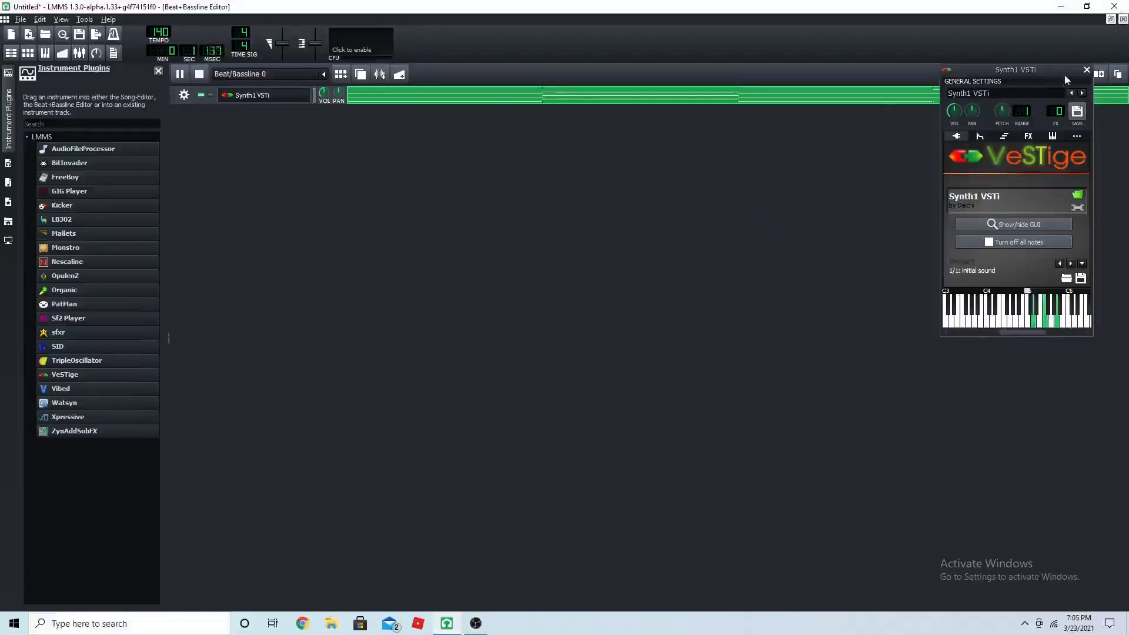
{"action": "left_click", "coordinate": [1087, 70]}
{"action": "right_click", "coordinate": [375, 98]}
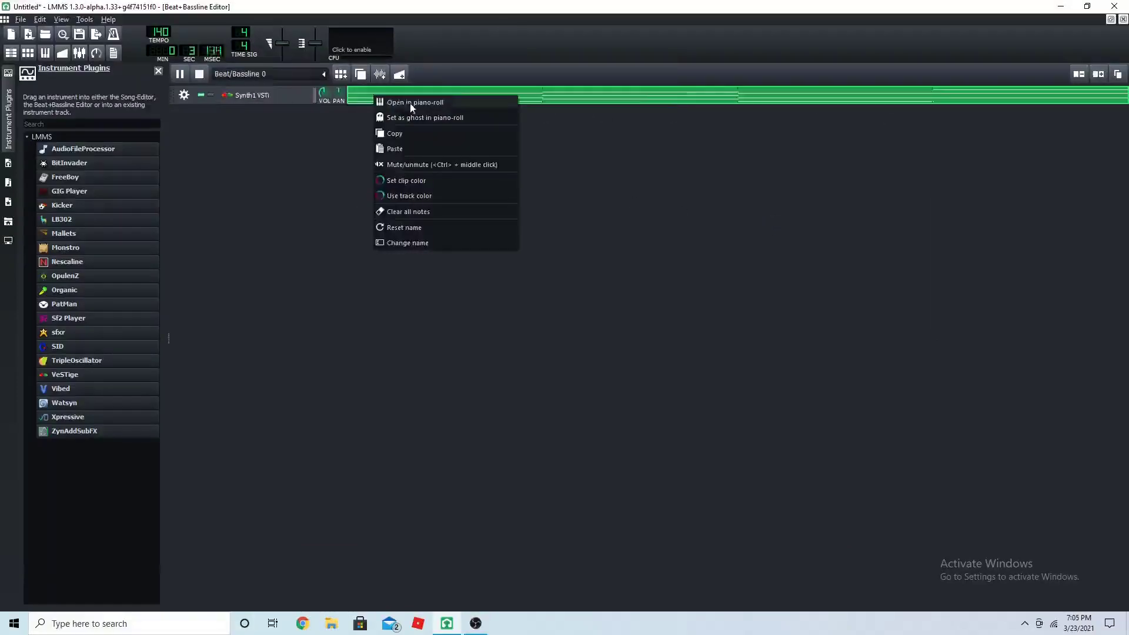
{"action": "left_click", "coordinate": [408, 103]}
{"action": "left_click", "coordinate": [661, 73]}
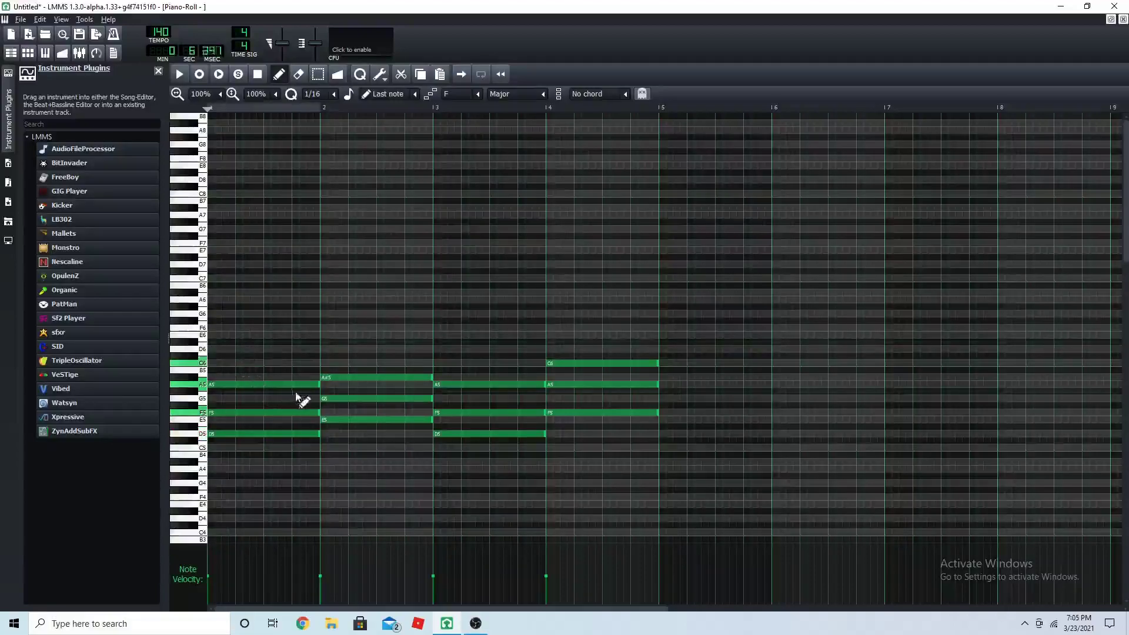
Extend the triads to four-note chords by adding C6 in bar 1, D6 in bar 2, C6 in bar 3 and E6 in bar 4
{"action": "left_click", "coordinate": [215, 364]}
{"action": "left_click", "coordinate": [339, 350]}
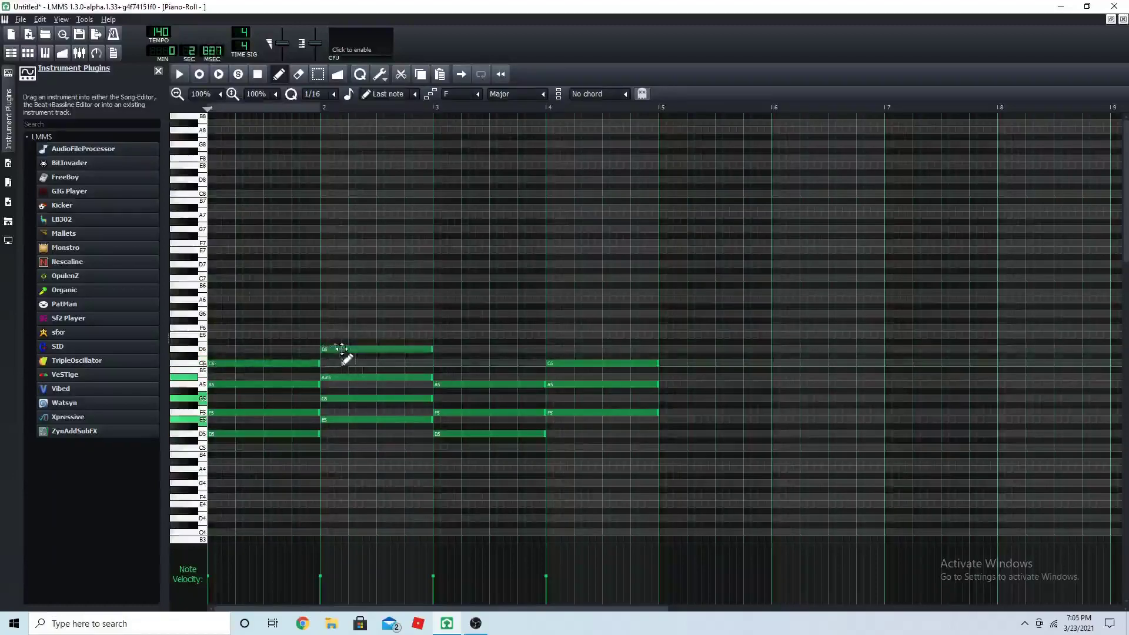
{"action": "left_click", "coordinate": [436, 363]}
{"action": "left_click", "coordinate": [549, 335]}
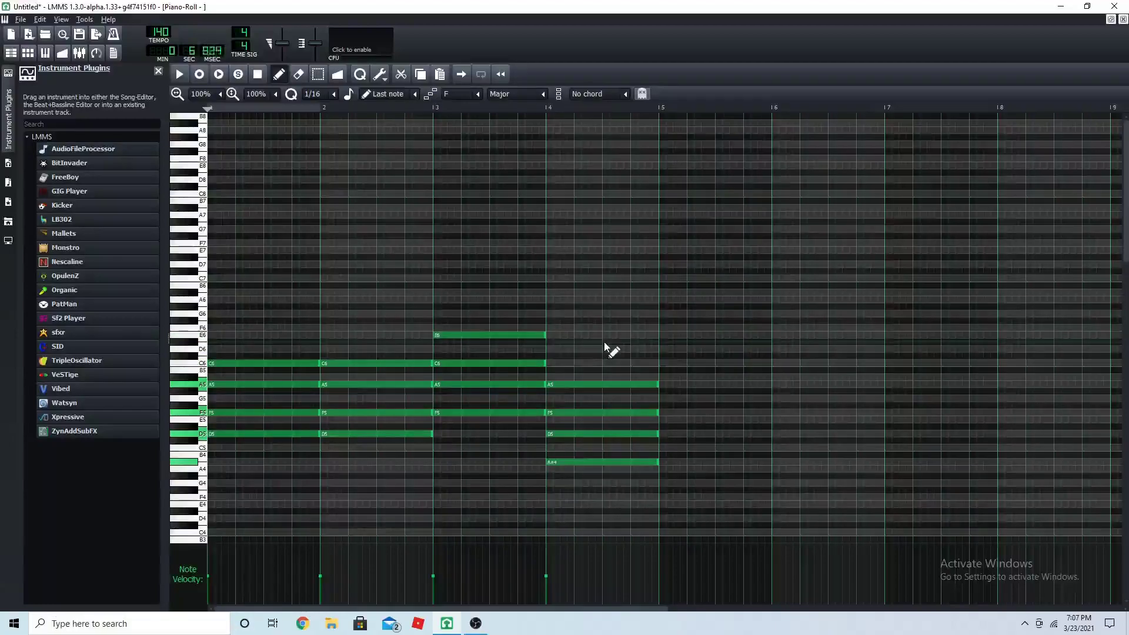
Play back the four-bar chord progression, stop it and close the Piano-Roll
{"action": "key", "text": "space"}
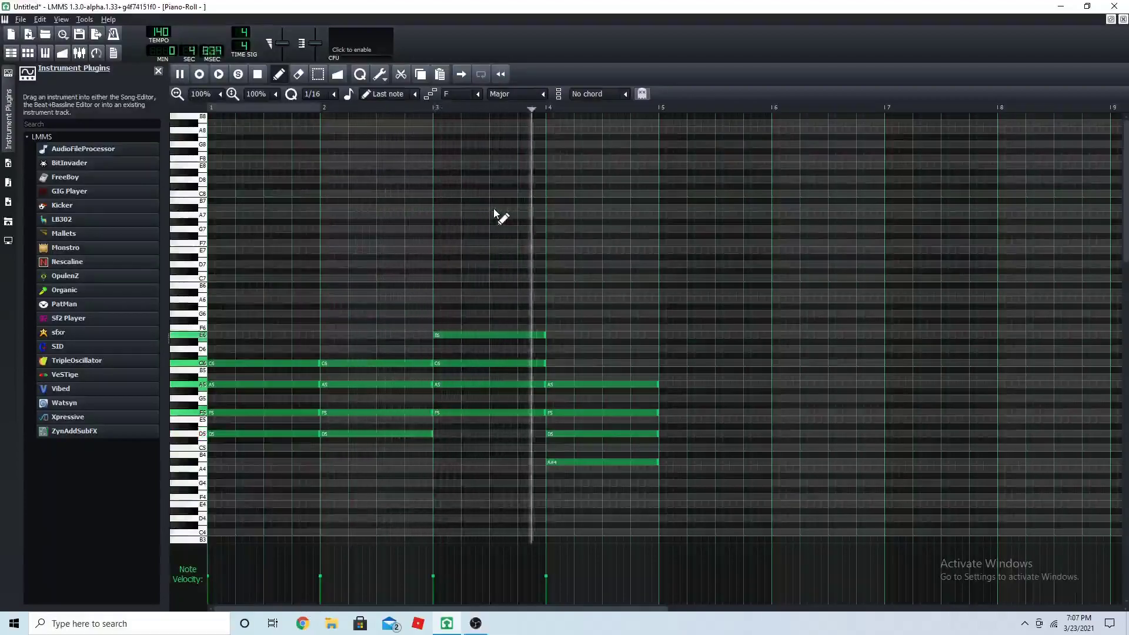
{"action": "left_click", "coordinate": [178, 74]}
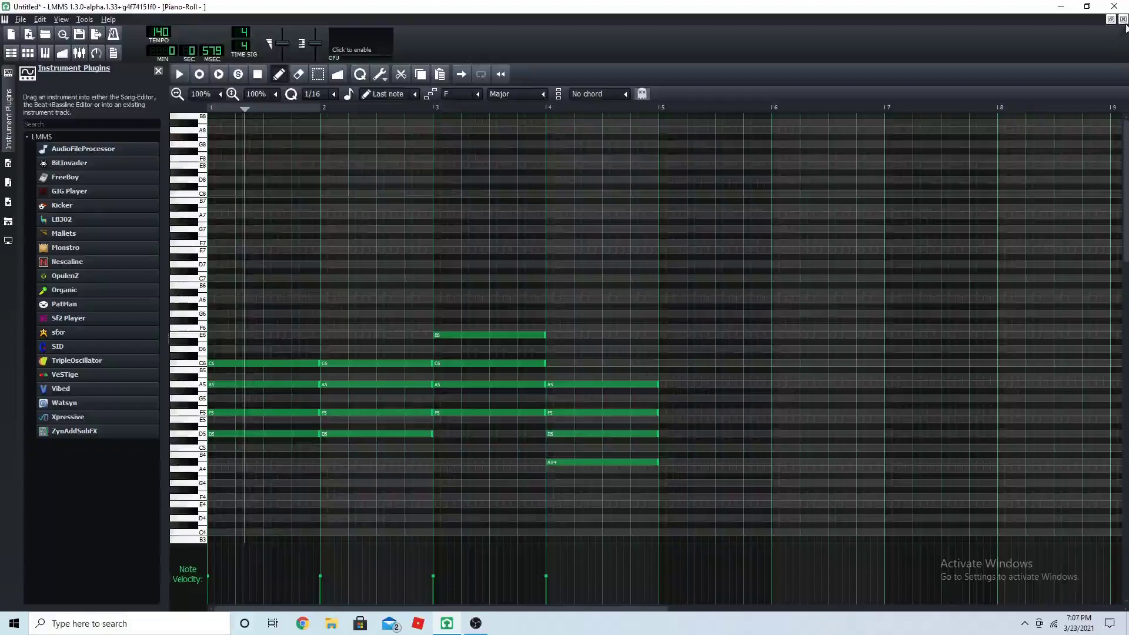
{"action": "left_click", "coordinate": [1123, 19]}
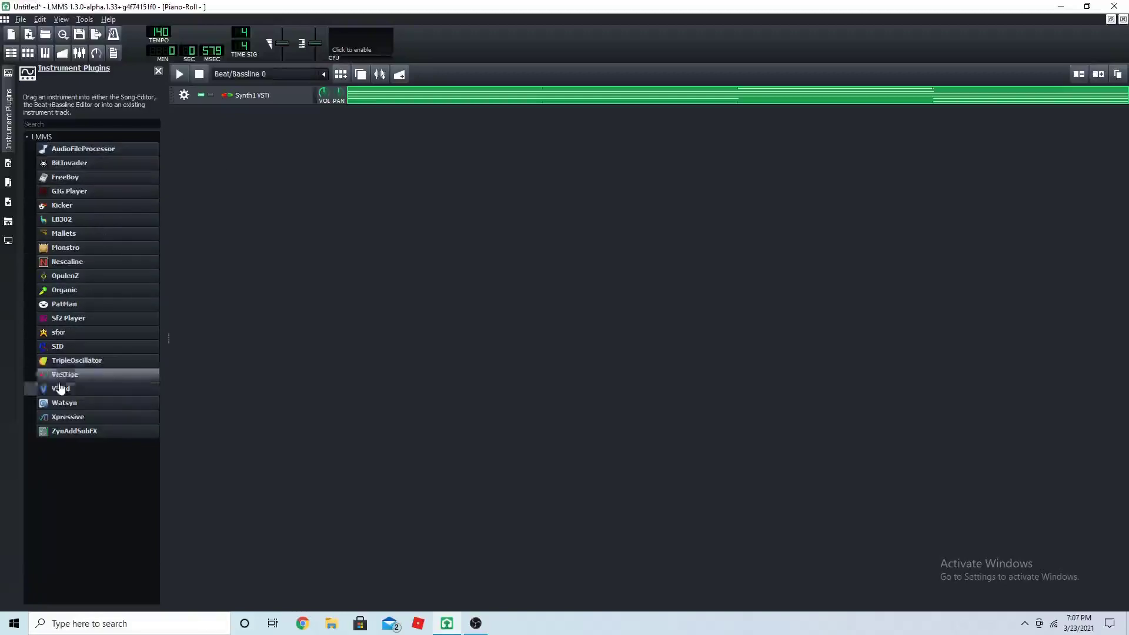
Add a second VeSTige instrument track below Synth1 and load the FreeAlpha.dll plugin into it
{"action": "left_click_drag", "start_coordinate": [68, 381], "coordinate": [161, 347]}
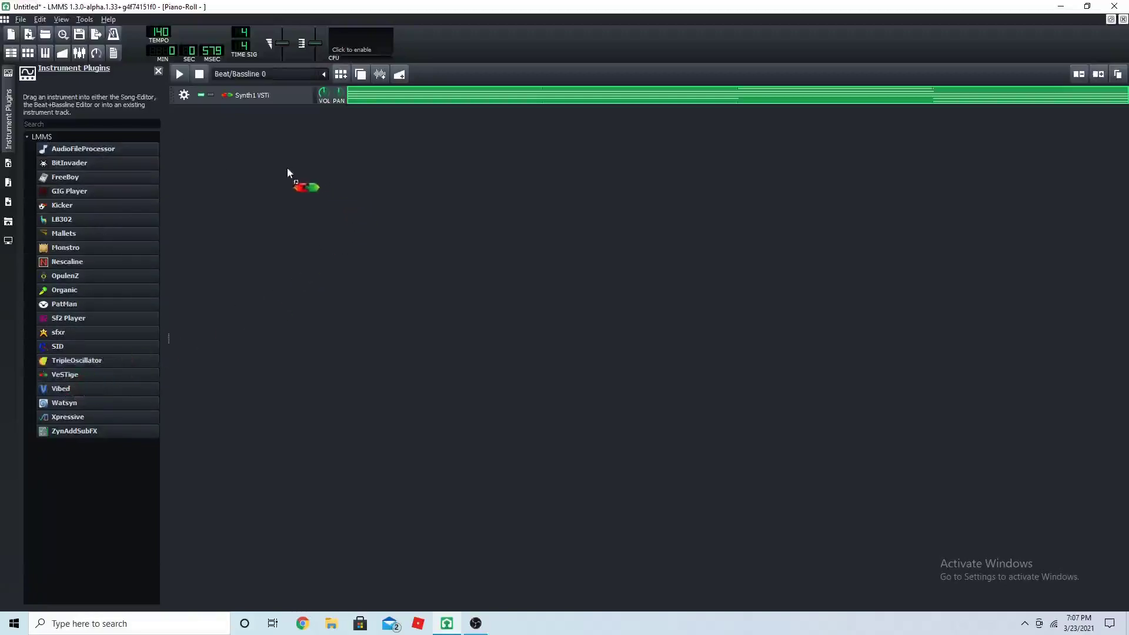
{"action": "left_click_drag", "start_coordinate": [288, 173], "coordinate": [288, 173]}
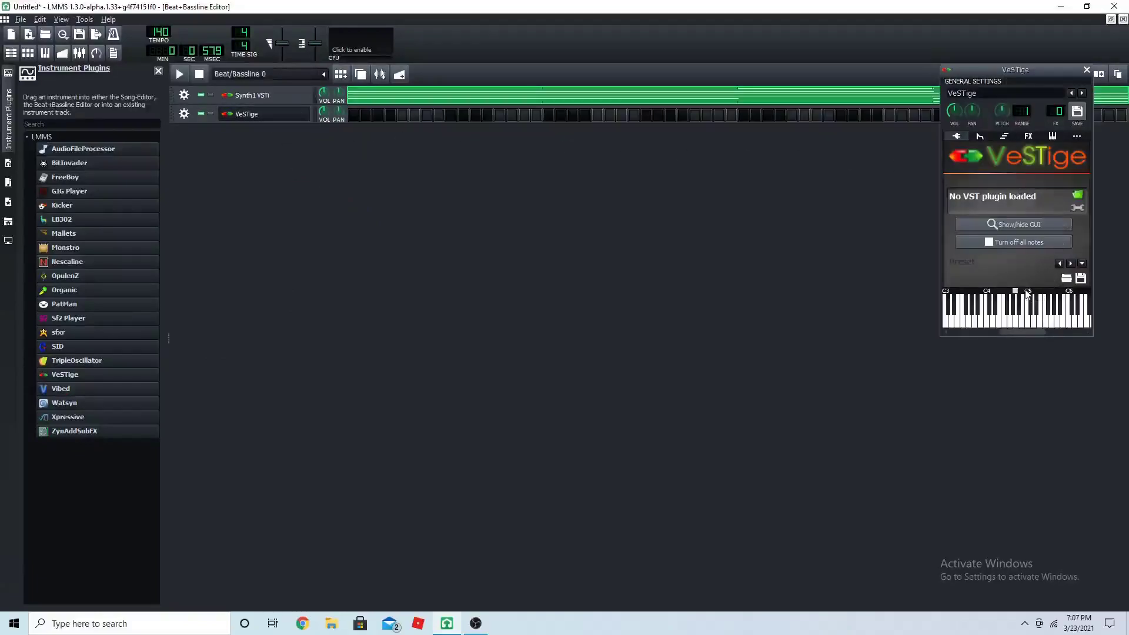
{"action": "left_click", "coordinate": [1079, 196]}
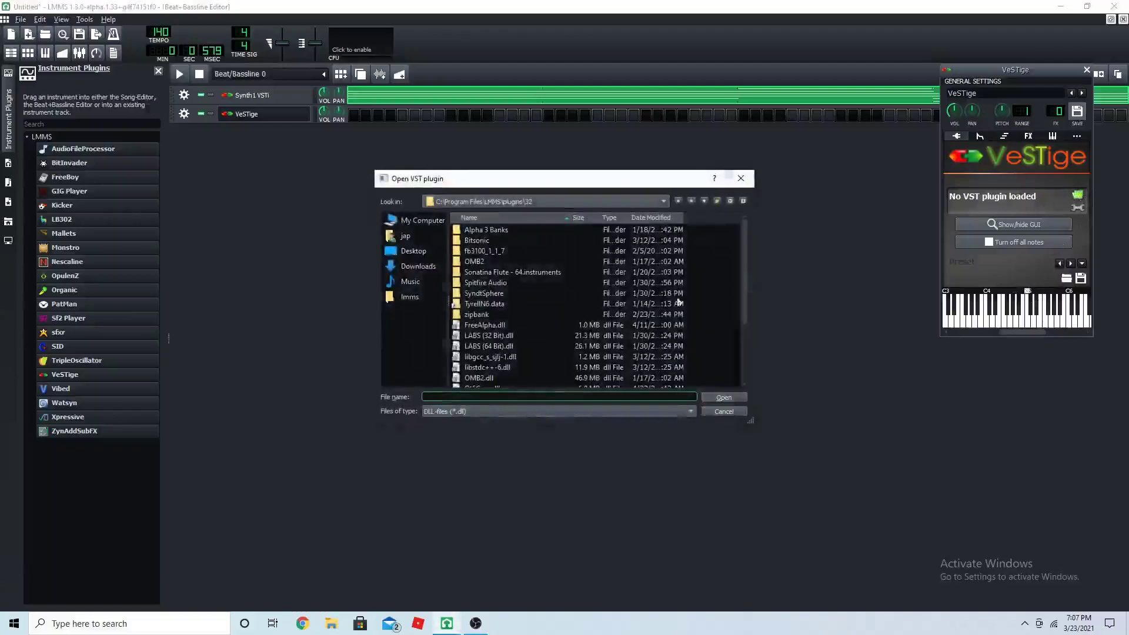
{"action": "scroll", "coordinate": [488, 328], "scroll_direction": "down", "scroll_amount": 1}
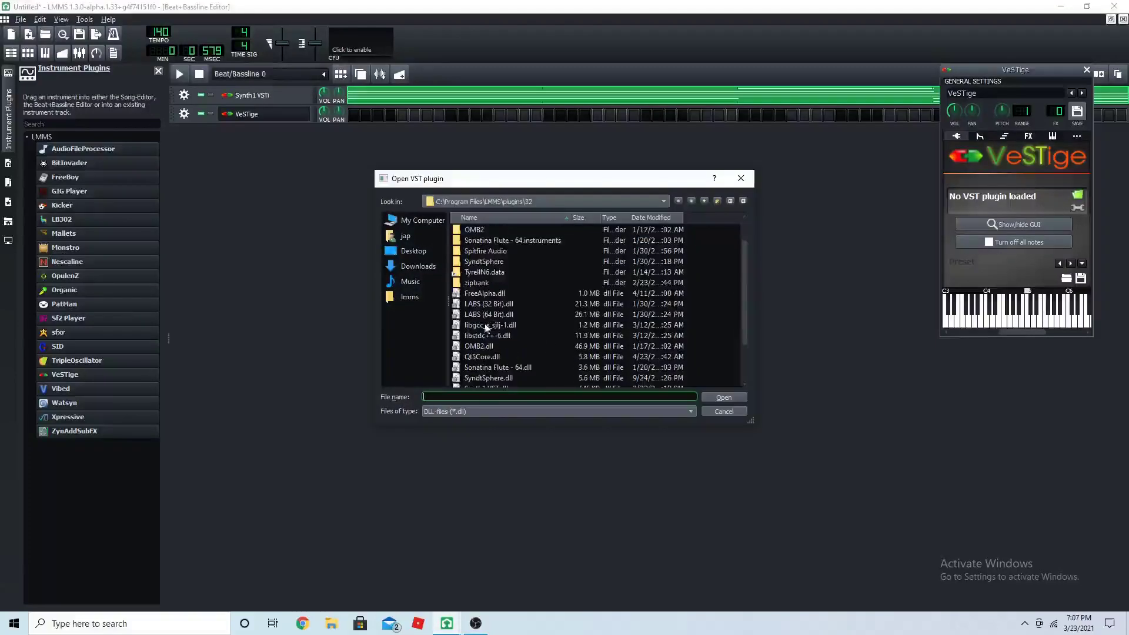
{"action": "scroll", "coordinate": [488, 328], "scroll_direction": "down", "scroll_amount": 1}
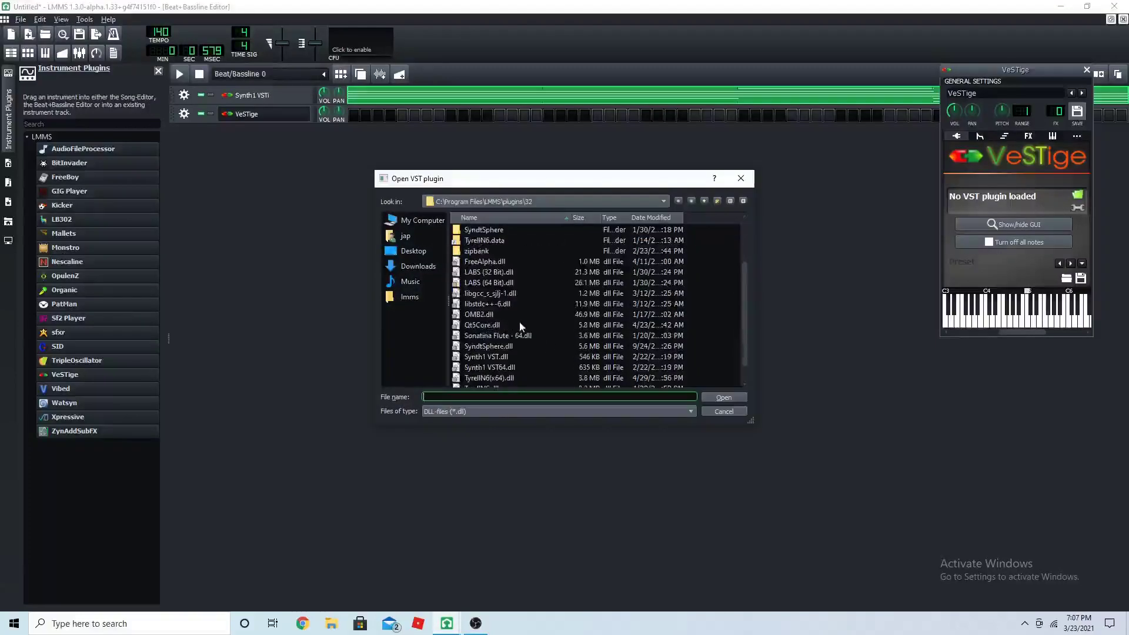
{"action": "scroll", "coordinate": [520, 330], "scroll_direction": "down", "scroll_amount": 1}
{"action": "scroll", "coordinate": [515, 331], "scroll_direction": "up", "scroll_amount": 1}
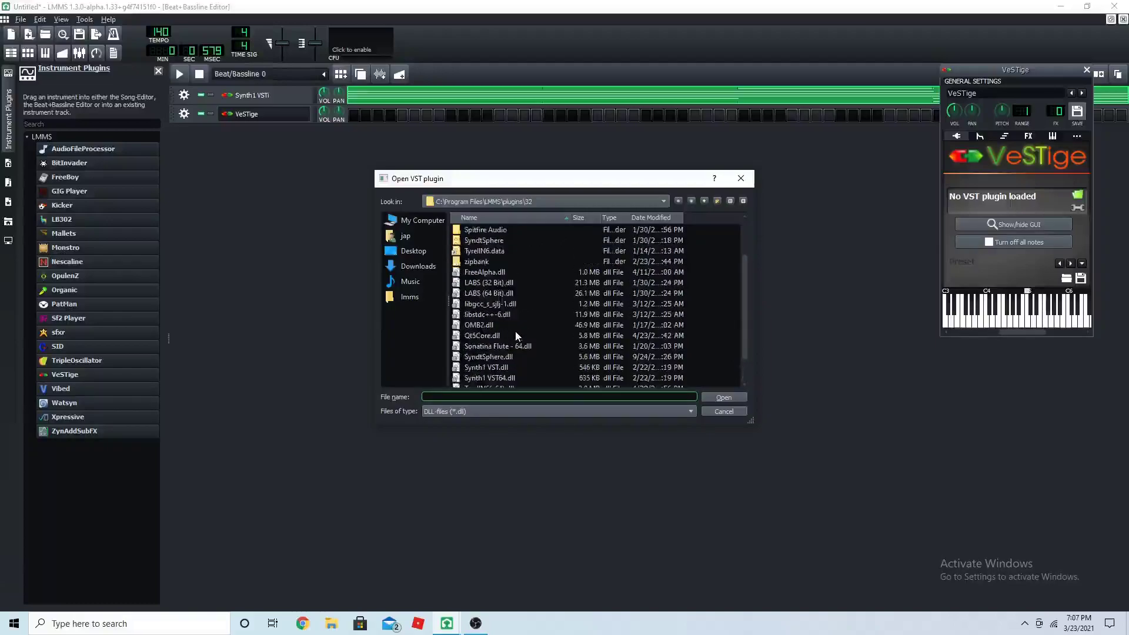
{"action": "left_click", "coordinate": [495, 273]}
{"action": "left_click", "coordinate": [740, 397]}
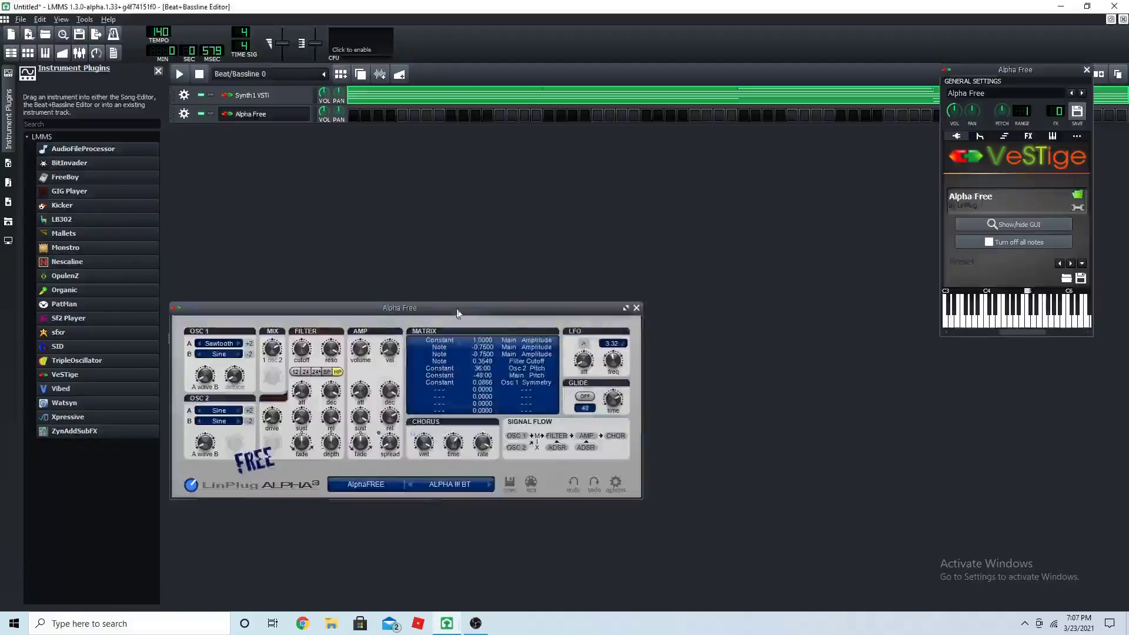
Switch Alpha Free to the BL Bell Stack vv sound from the AlphaFREE 2 bank and close the plugin interface
{"action": "left_click_drag", "start_coordinate": [435, 305], "coordinate": [510, 254]}
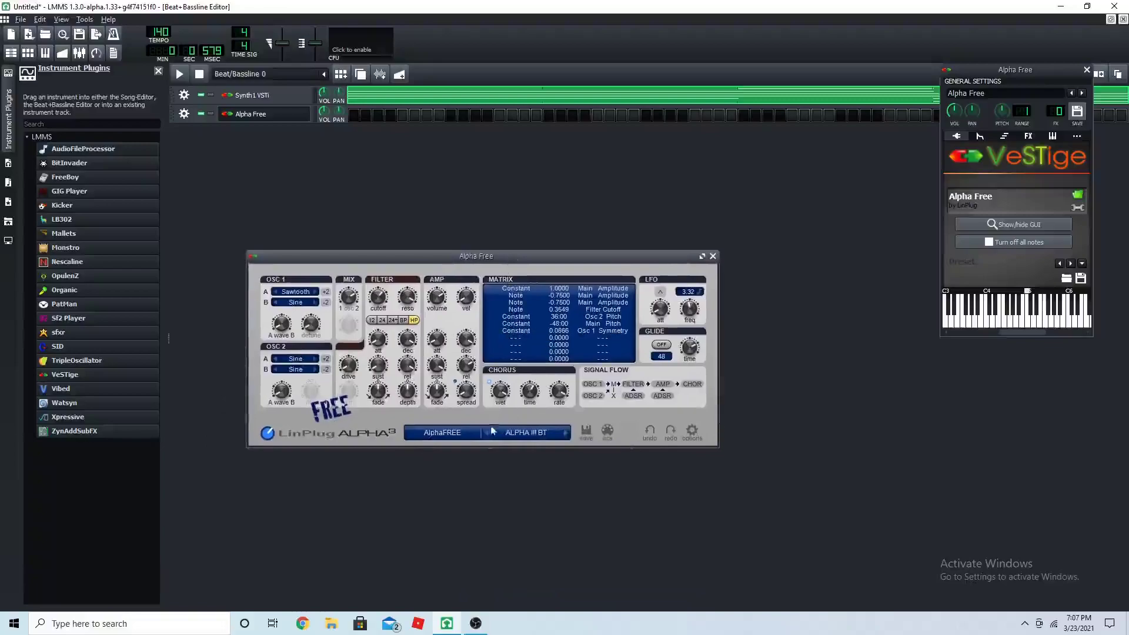
{"action": "left_click", "coordinate": [447, 433]}
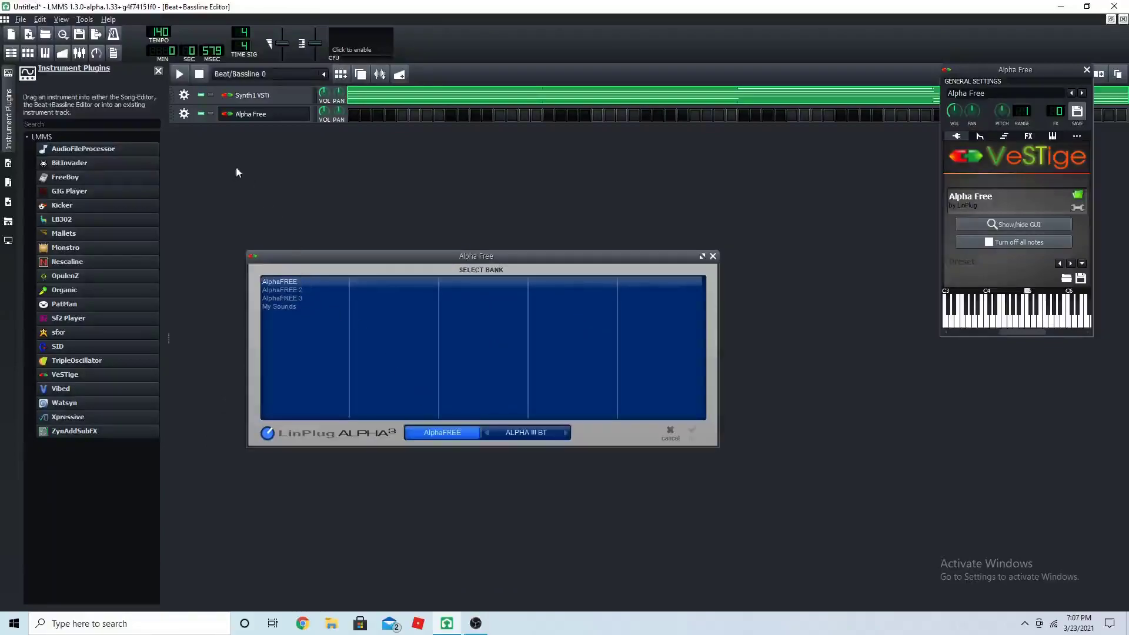
{"action": "left_click", "coordinate": [297, 290]}
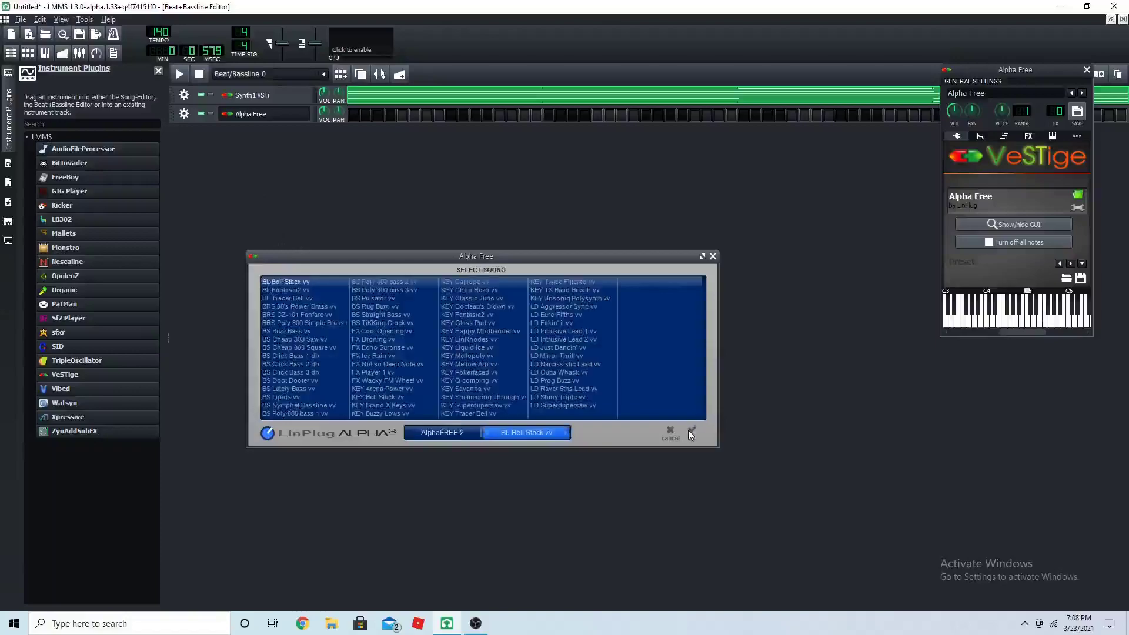
{"action": "left_click", "coordinate": [691, 431]}
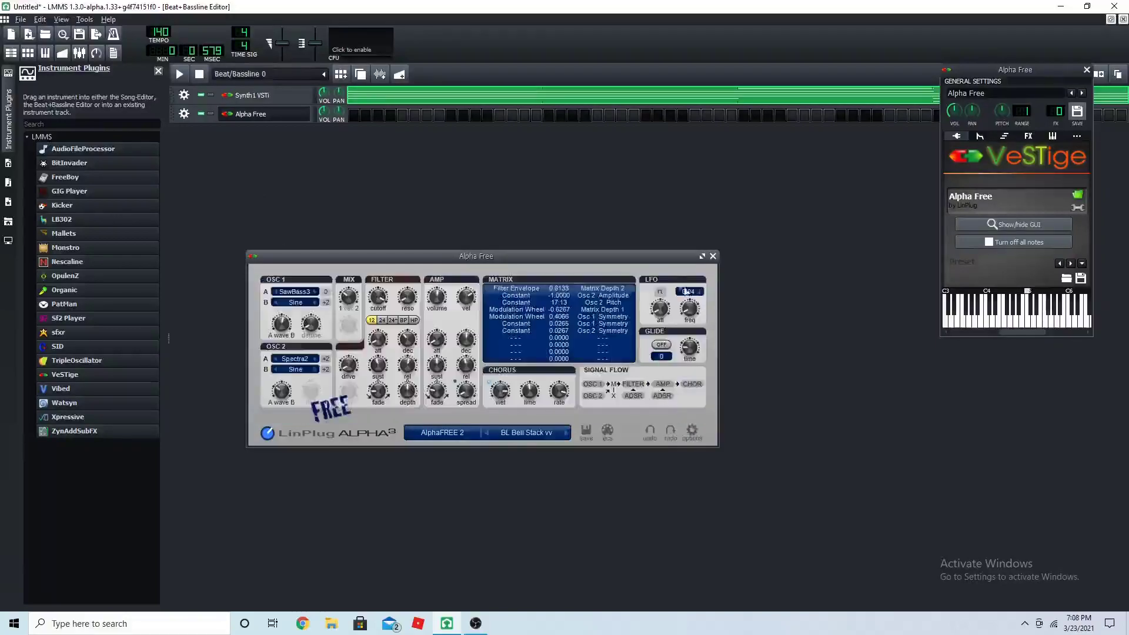
{"action": "left_click", "coordinate": [713, 257]}
{"action": "right_click", "coordinate": [360, 121]}
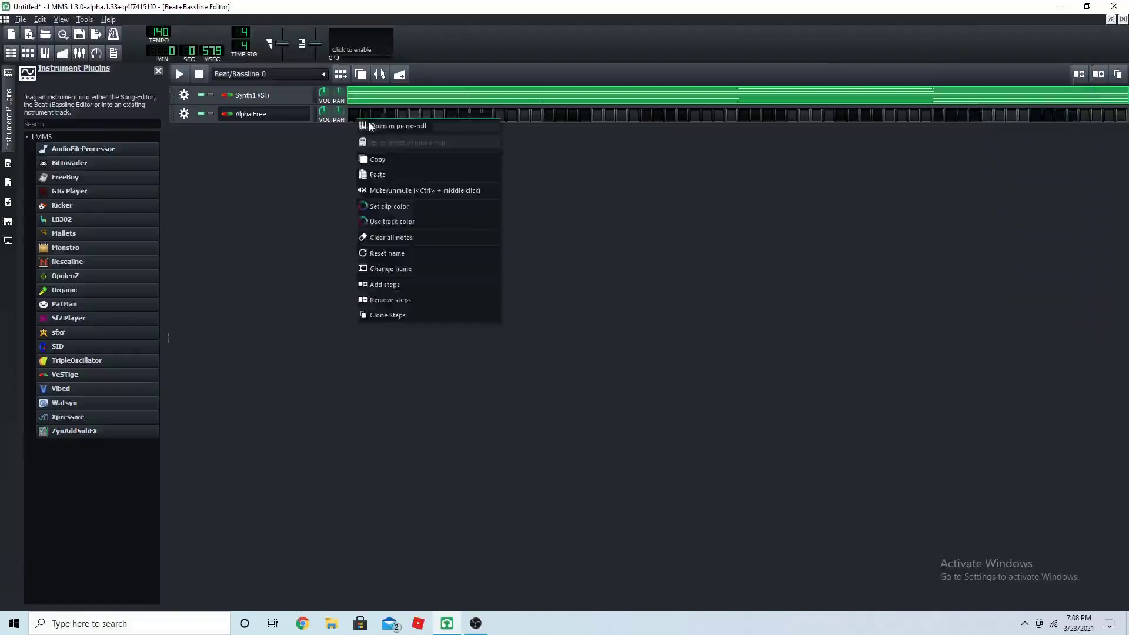
{"action": "left_click", "coordinate": [379, 125]}
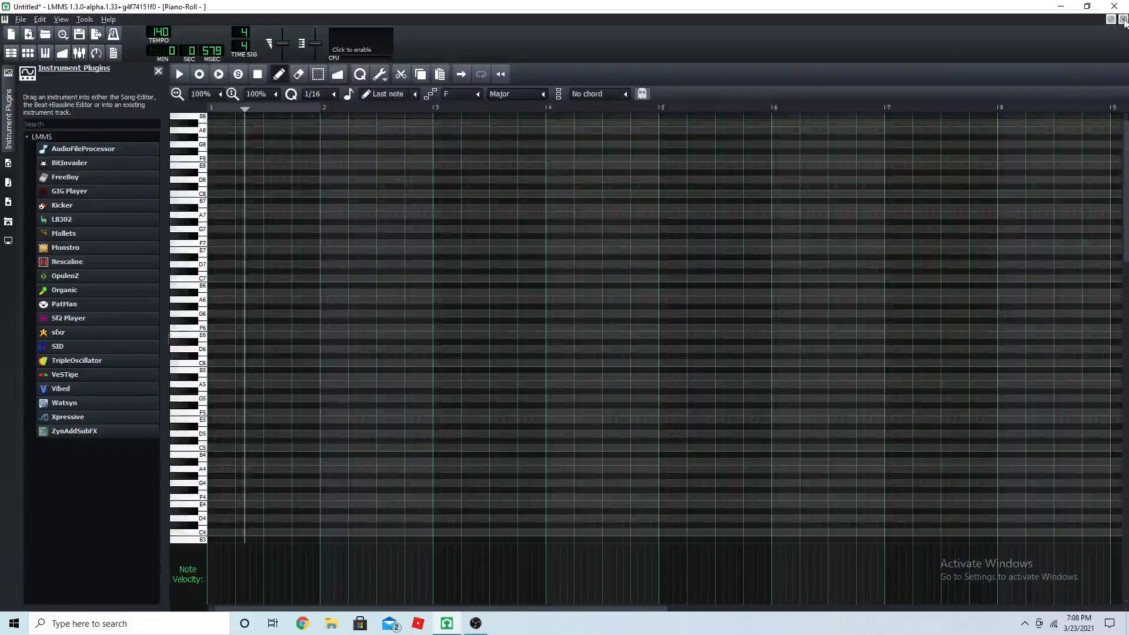
{"action": "left_click", "coordinate": [1123, 19]}
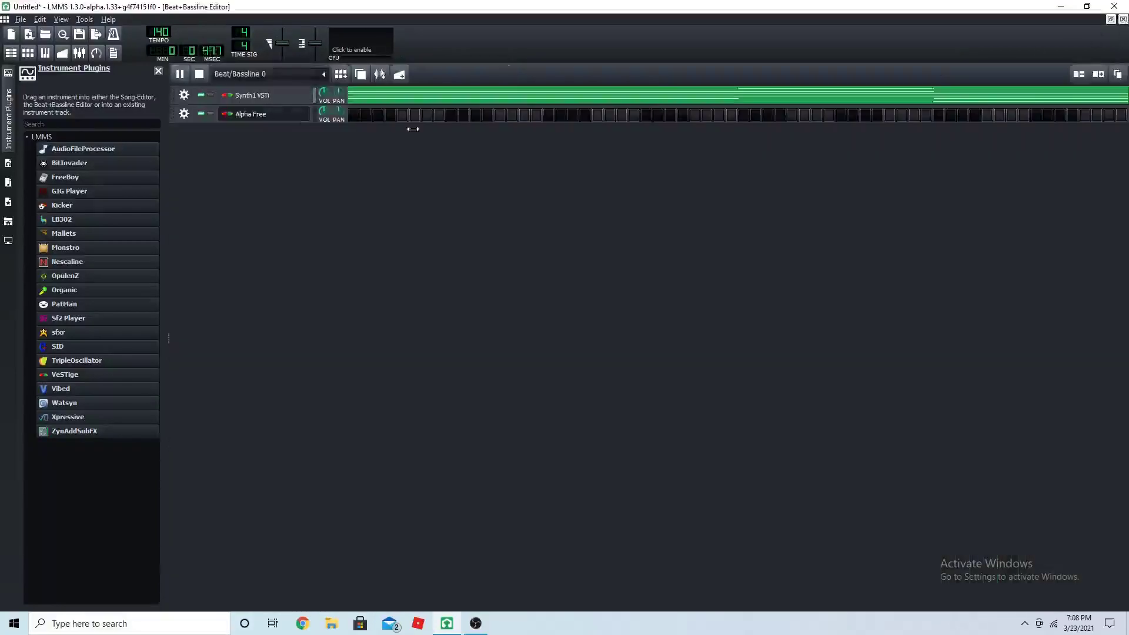
Open the Alpha Free pattern in the Piano-Roll and draw a melody descending from D6 to A5 in bars 1–2 and E6 to A5 in bars 3–4
{"action": "right_click", "coordinate": [358, 117]}
{"action": "left_click", "coordinate": [380, 125]}
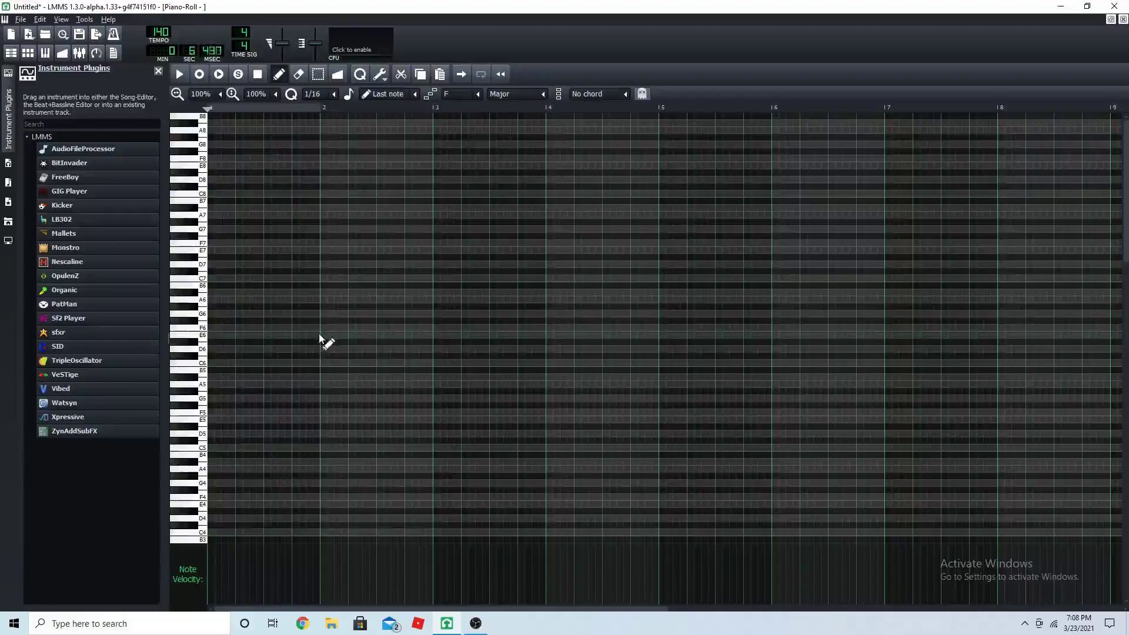
{"action": "left_click", "coordinate": [209, 351]}
{"action": "mouse_move", "coordinate": [318, 351]}
{"action": "left_mouse_down"}
{"action": "mouse_move", "coordinate": [264, 352]}
{"action": "mouse_move", "coordinate": [306, 351]}
{"action": "left_mouse_up"}
{"action": "left_click", "coordinate": [308, 350]}
{"action": "left_click_drag", "start_coordinate": [406, 353], "coordinate": [323, 362]}
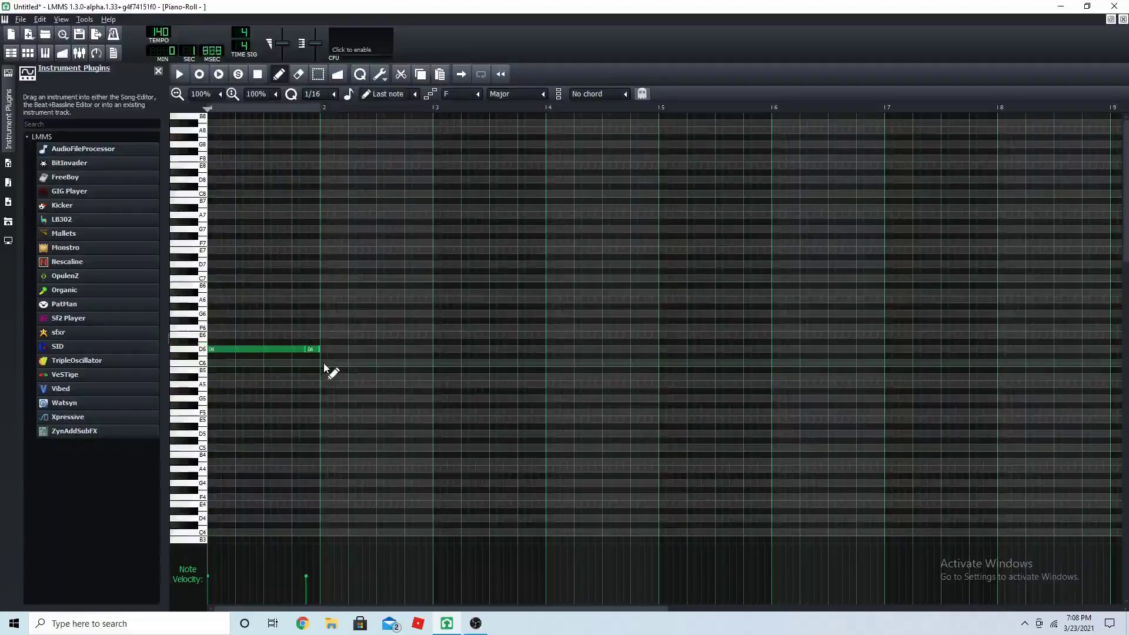
{"action": "left_click", "coordinate": [340, 379]}
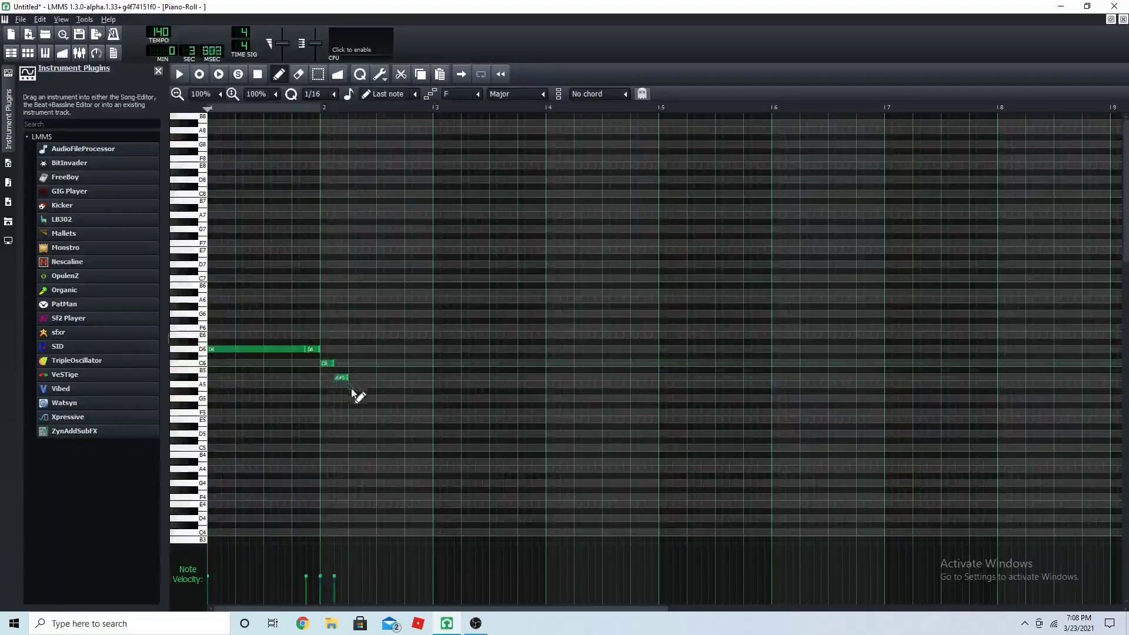
{"action": "left_click_drag", "start_coordinate": [352, 398], "coordinate": [448, 406]}
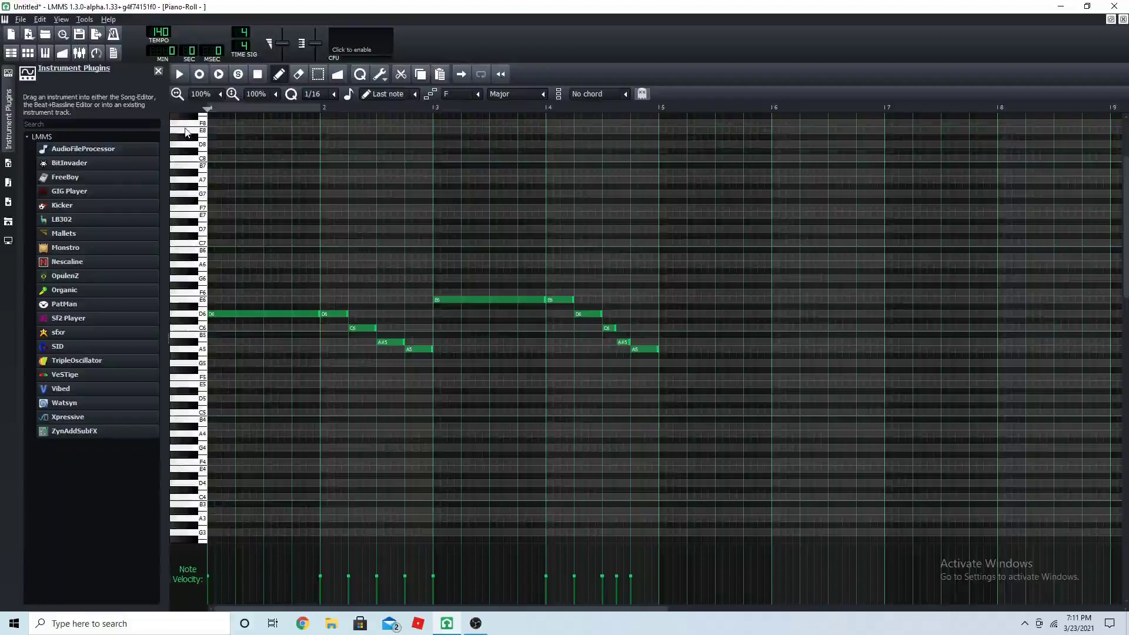
Play back the melody in the Piano-Roll and both tracks together in the Beat+Bassline Editor, and stop playback
{"action": "left_click", "coordinate": [184, 79]}
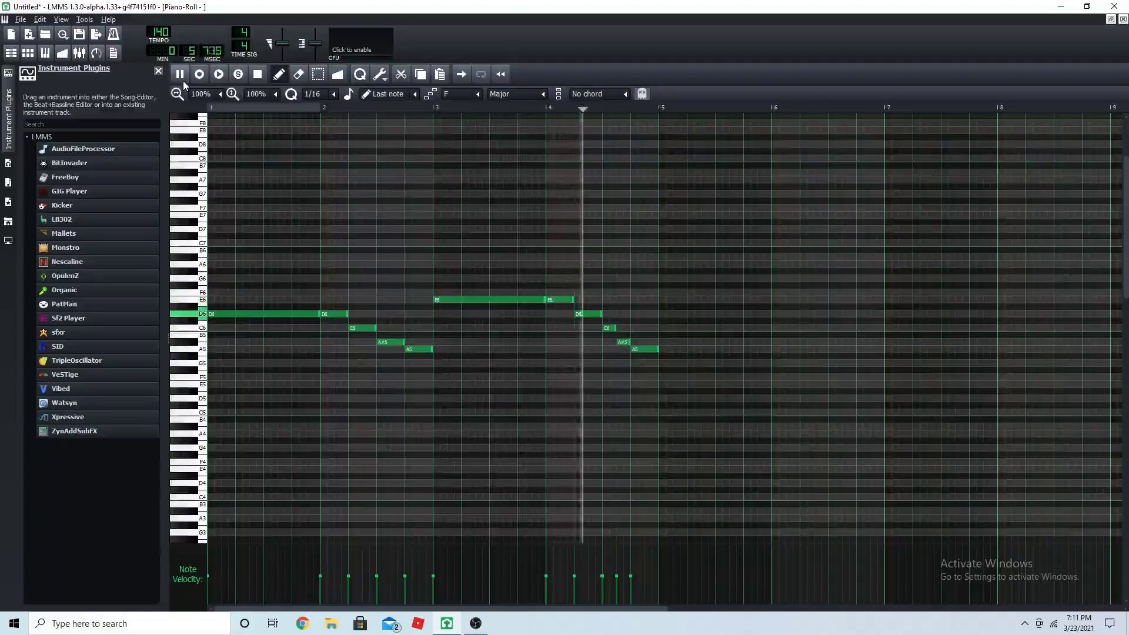
{"action": "left_click", "coordinate": [180, 75]}
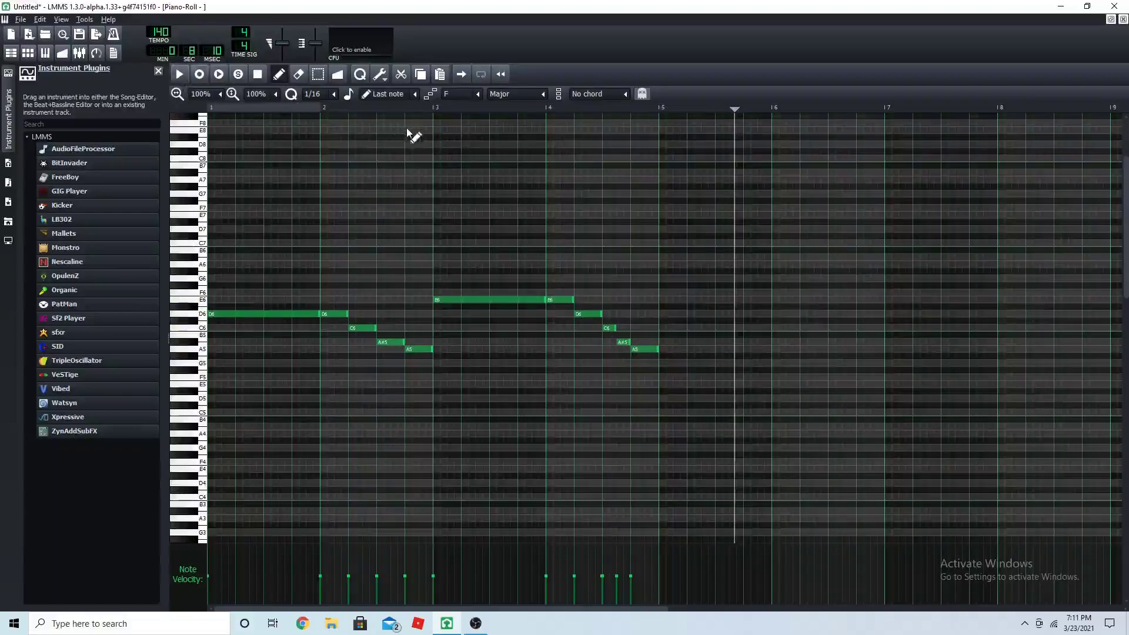
{"action": "scroll", "coordinate": [643, 270], "scroll_direction": "down", "scroll_amount": 6}
{"action": "scroll", "coordinate": [650, 272], "scroll_direction": "up", "scroll_amount": 7}
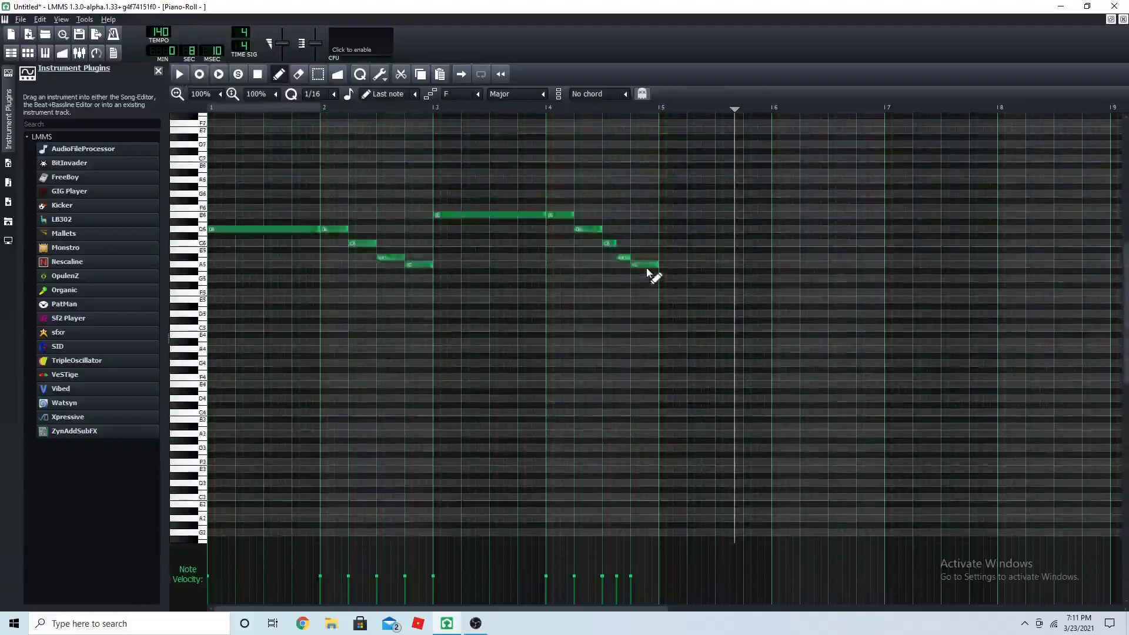
{"action": "left_click", "coordinate": [179, 75]}
{"action": "key", "text": "F6"}
{"action": "left_click", "coordinate": [180, 74]}
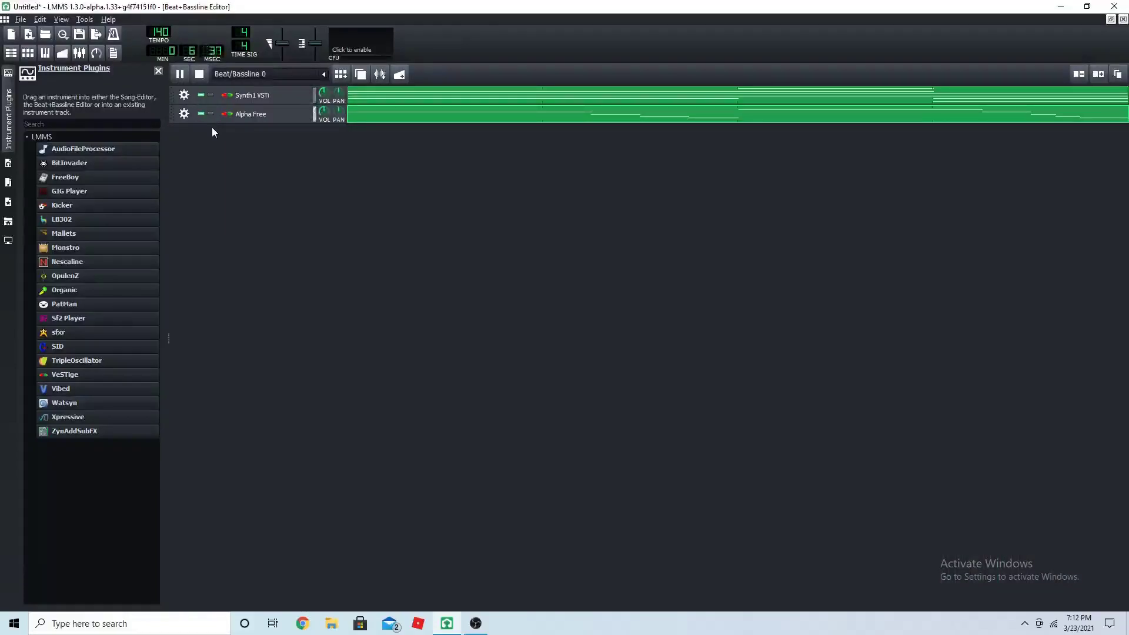
{"action": "key", "text": "space"}
Browse the home directory to the Drum Kits folder under Music and expand the ALL YOU NEED kit collection
{"action": "left_click", "coordinate": [8, 182]}
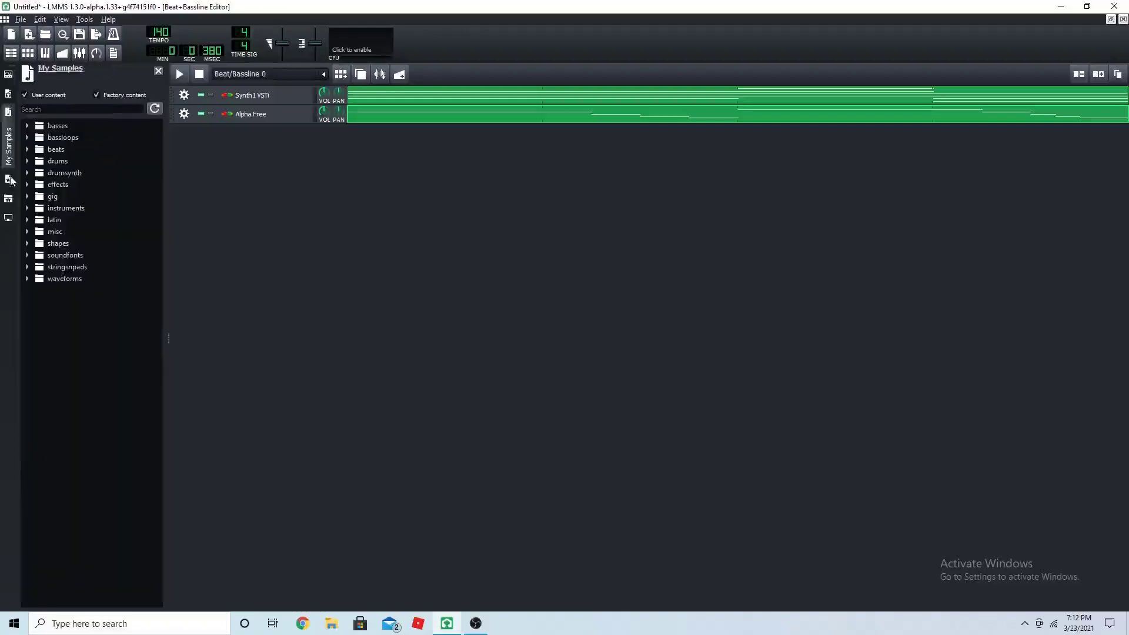
{"action": "left_click", "coordinate": [10, 183]}
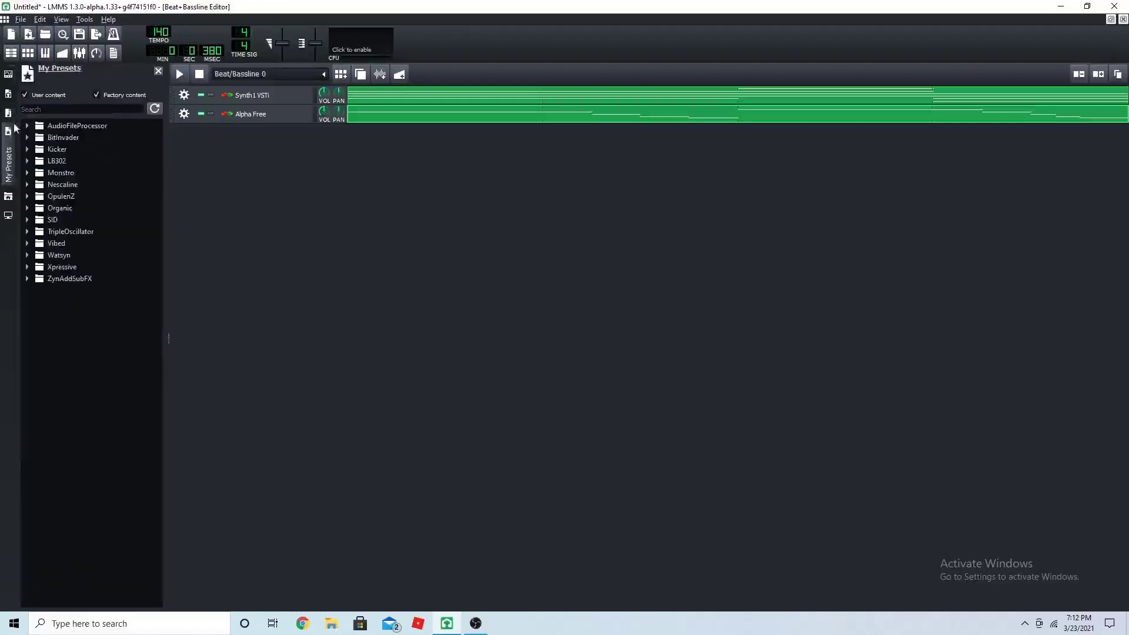
{"action": "left_click", "coordinate": [9, 197]}
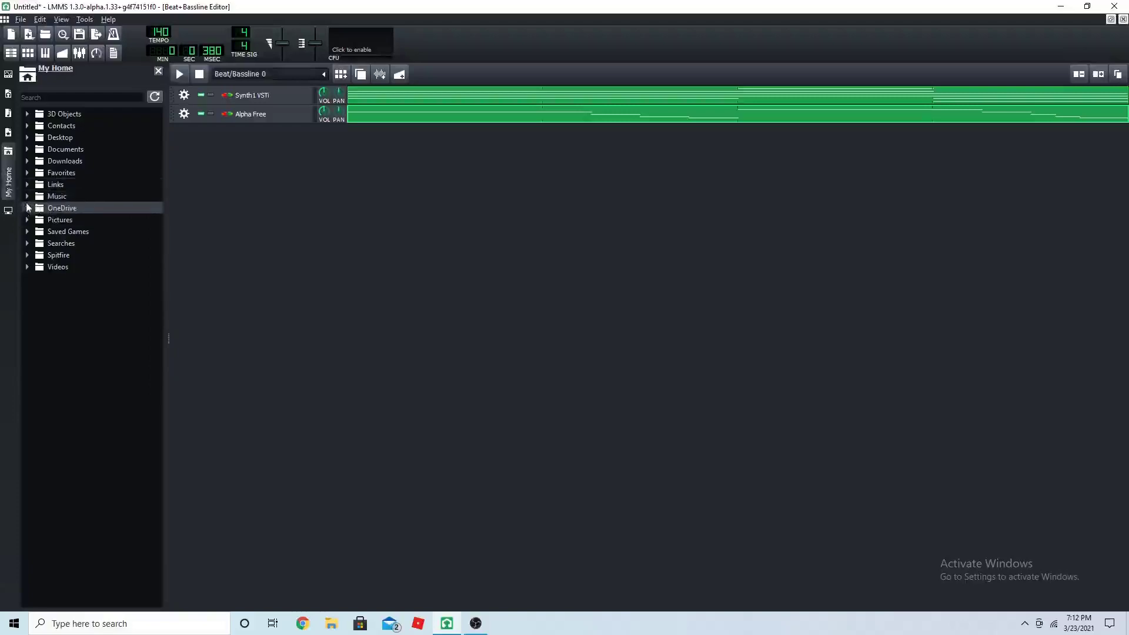
{"action": "left_click", "coordinate": [27, 197]}
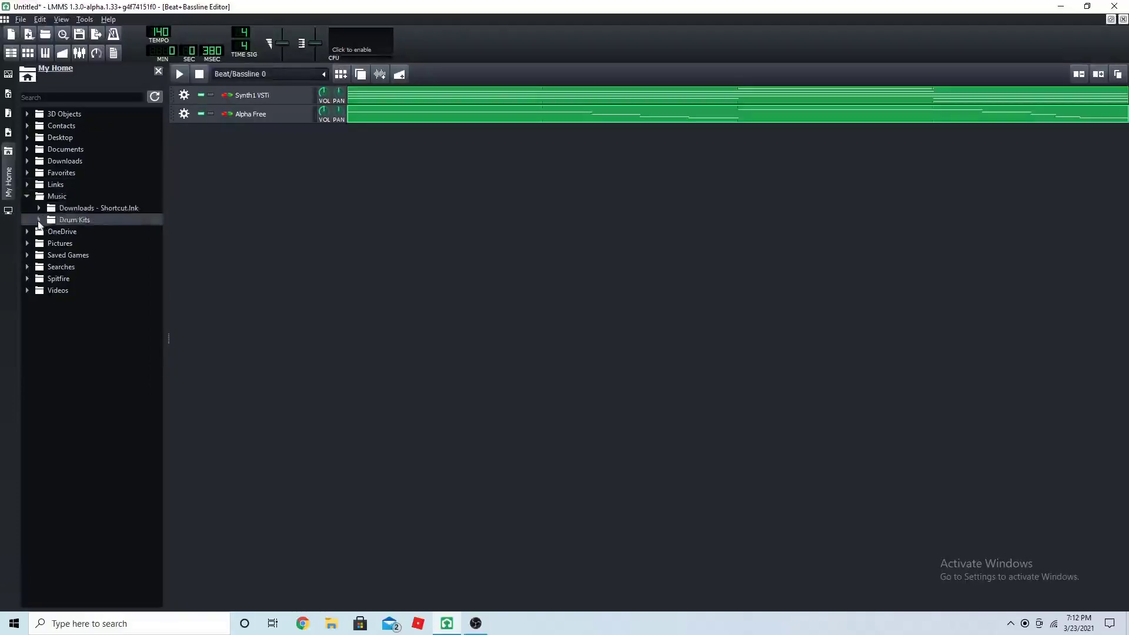
{"action": "left_click", "coordinate": [39, 220]}
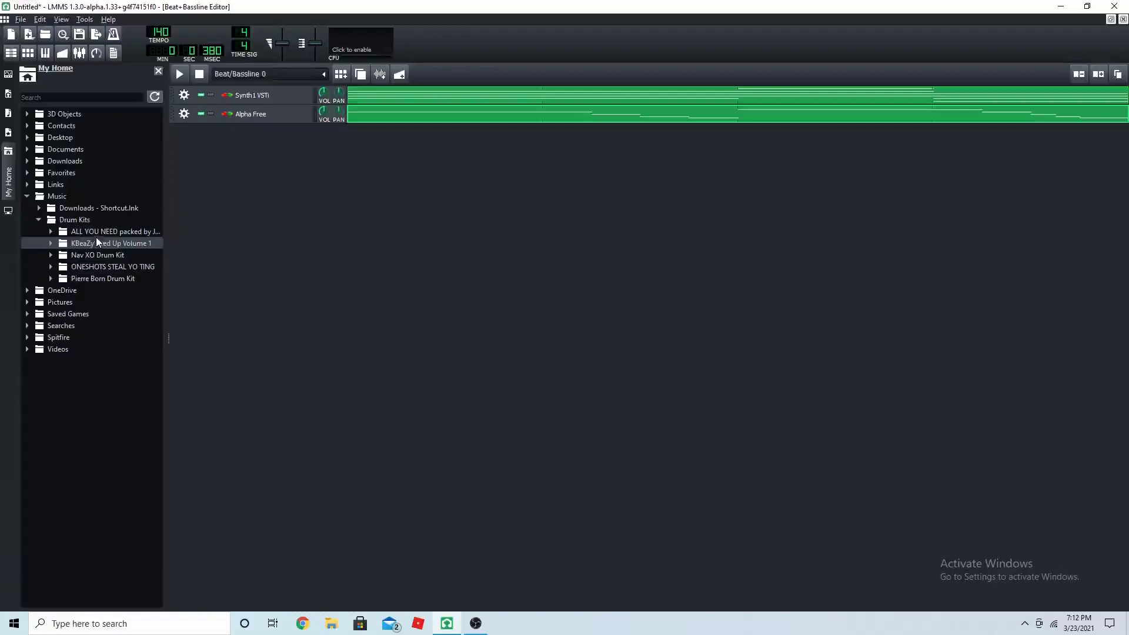
{"action": "left_click", "coordinate": [49, 231]}
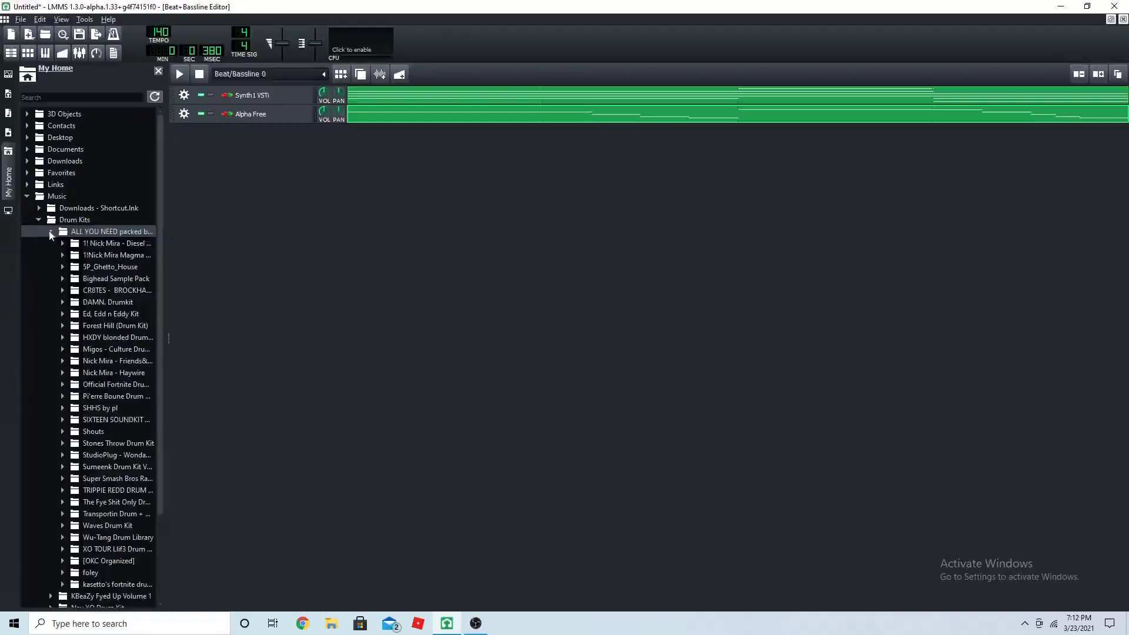
Audition the hi-hats in the Pi'erre Boune drum kit and add the Break The Bank hat as a new track
{"action": "left_click", "coordinate": [54, 397]}
{"action": "left_click", "coordinate": [74, 432]}
{"action": "left_click", "coordinate": [130, 491]}
{"action": "left_click", "coordinate": [146, 502]}
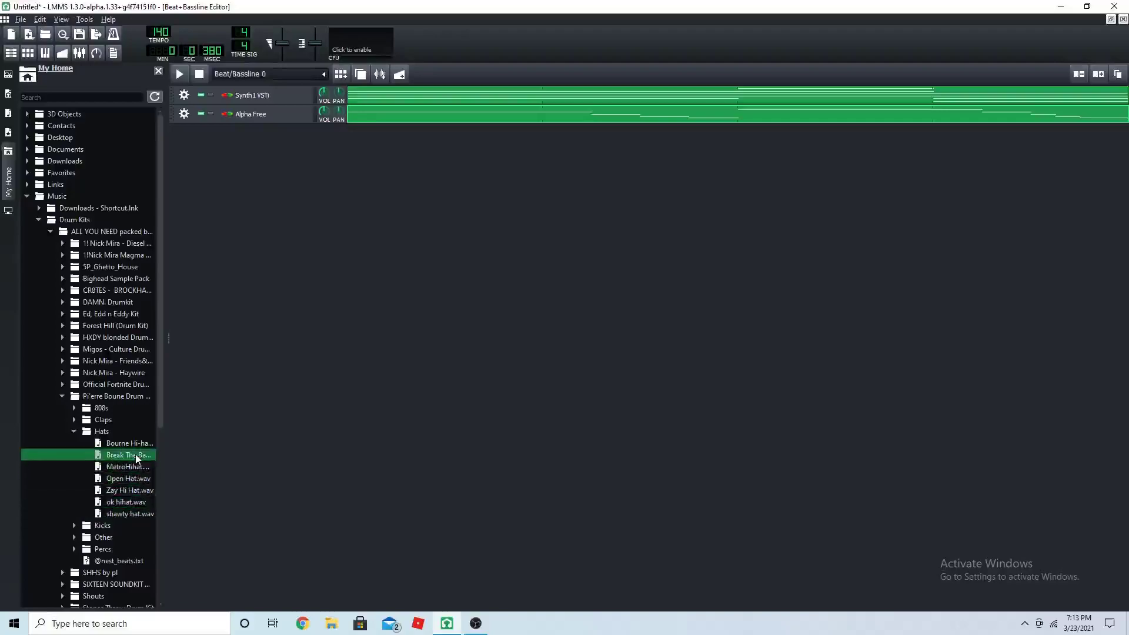
{"action": "left_click_drag", "start_coordinate": [136, 458], "coordinate": [351, 225]}
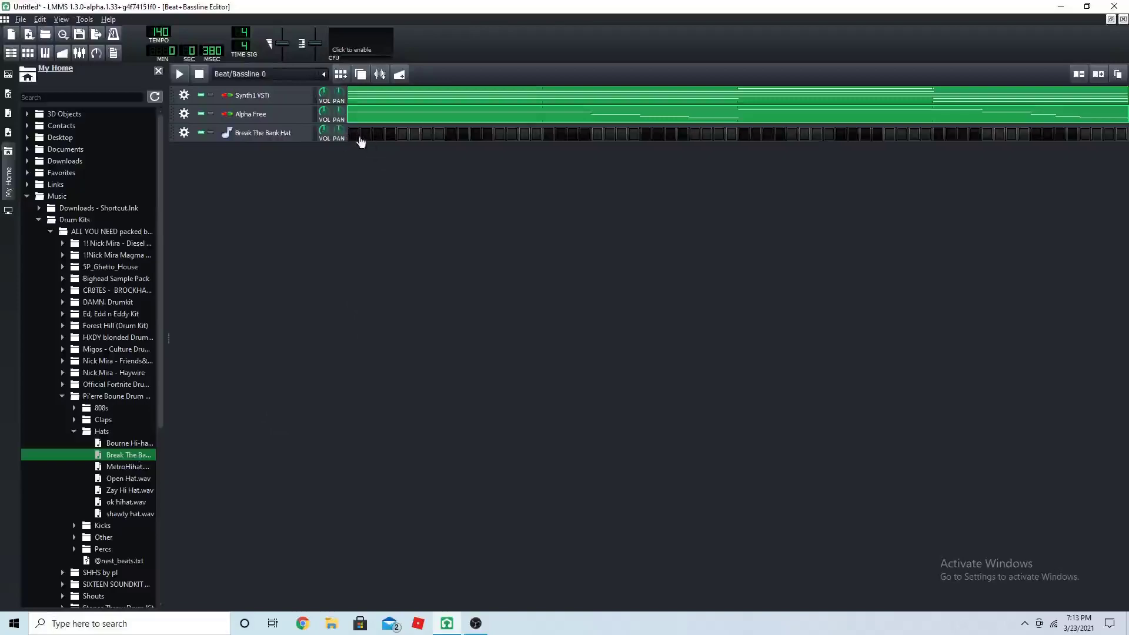
Enable every second step of the Break The Bank Hat track across all four bars and play back the beat
{"action": "left_click", "coordinate": [354, 134]}
{"action": "left_click", "coordinate": [378, 135]}
{"action": "left_click", "coordinate": [402, 134]}
{"action": "left_click", "coordinate": [427, 134]}
{"action": "left_click", "coordinate": [451, 136]}
{"action": "left_click", "coordinate": [475, 136]}
{"action": "left_click", "coordinate": [500, 136]}
{"action": "left_click", "coordinate": [524, 136]}
{"action": "left_click", "coordinate": [548, 135]}
{"action": "left_click", "coordinate": [572, 136]}
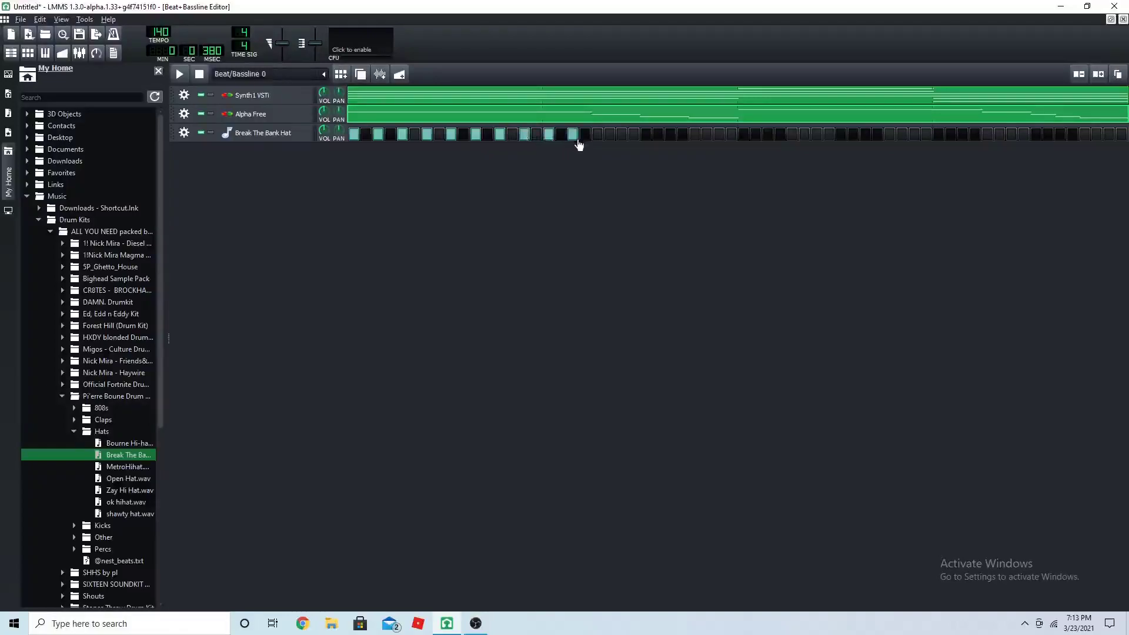
{"action": "left_click", "coordinate": [597, 136]}
{"action": "left_click", "coordinate": [621, 135]}
{"action": "left_click", "coordinate": [646, 136]}
{"action": "left_click", "coordinate": [670, 136]}
{"action": "left_click", "coordinate": [695, 135]}
{"action": "left_click", "coordinate": [719, 135]}
{"action": "left_click", "coordinate": [756, 136]}
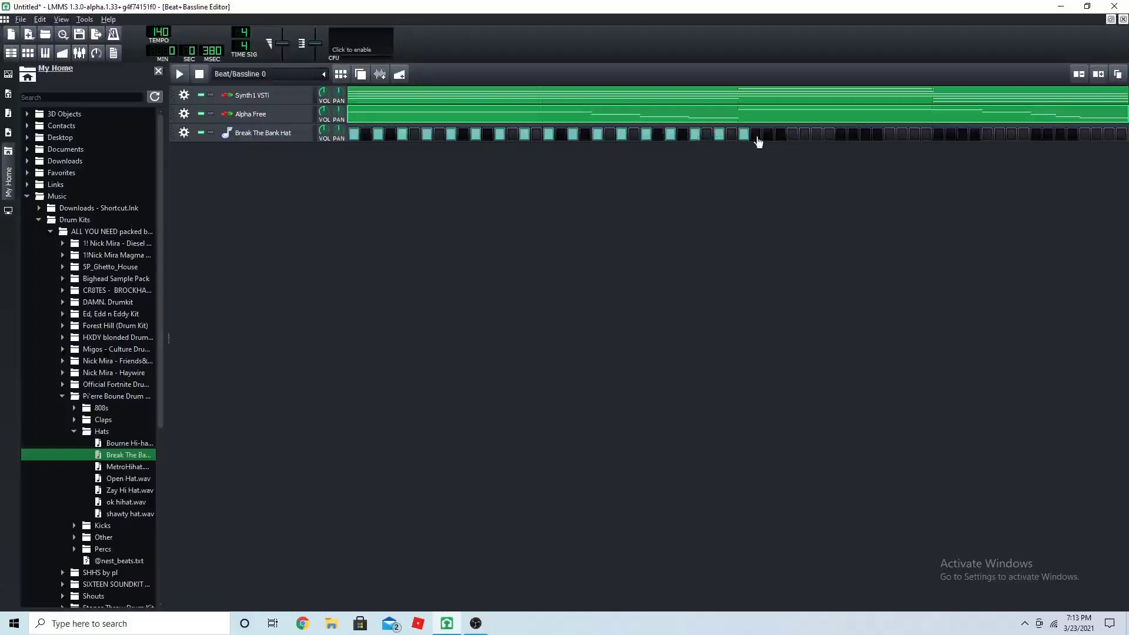
{"action": "left_click", "coordinate": [768, 135]}
{"action": "left_click", "coordinate": [792, 135]}
{"action": "left_click", "coordinate": [816, 135]}
{"action": "left_click", "coordinate": [865, 134]}
{"action": "left_click", "coordinate": [890, 135]}
{"action": "left_click", "coordinate": [914, 134]}
{"action": "left_click", "coordinate": [939, 134]}
{"action": "left_click", "coordinate": [962, 135]}
{"action": "left_click", "coordinate": [987, 135]}
{"action": "left_click", "coordinate": [1011, 134]}
{"action": "left_click", "coordinate": [1036, 135]}
{"action": "left_click", "coordinate": [1060, 135]}
{"action": "left_click", "coordinate": [1085, 134]}
{"action": "left_click", "coordinate": [1109, 135]}
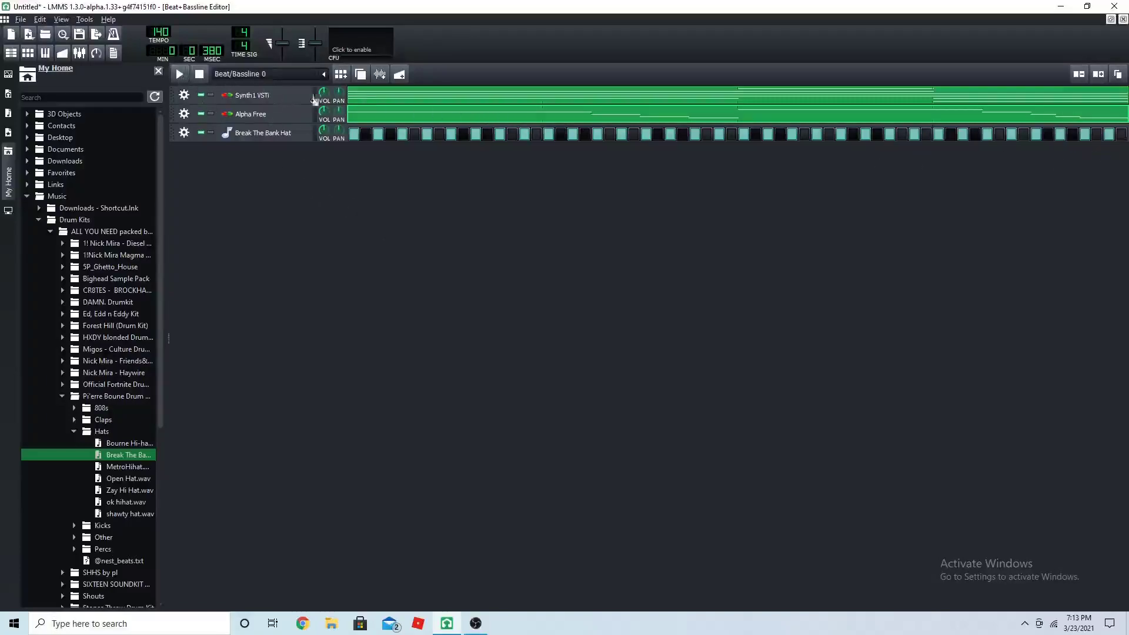
{"action": "left_click", "coordinate": [180, 81]}
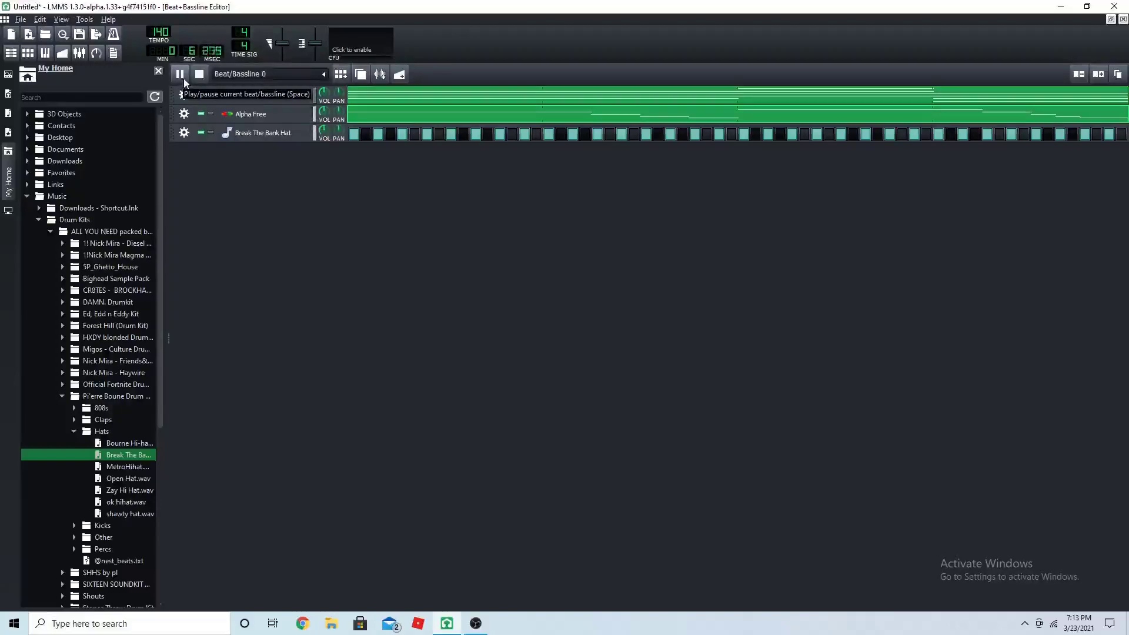
{"action": "left_click", "coordinate": [183, 79]}
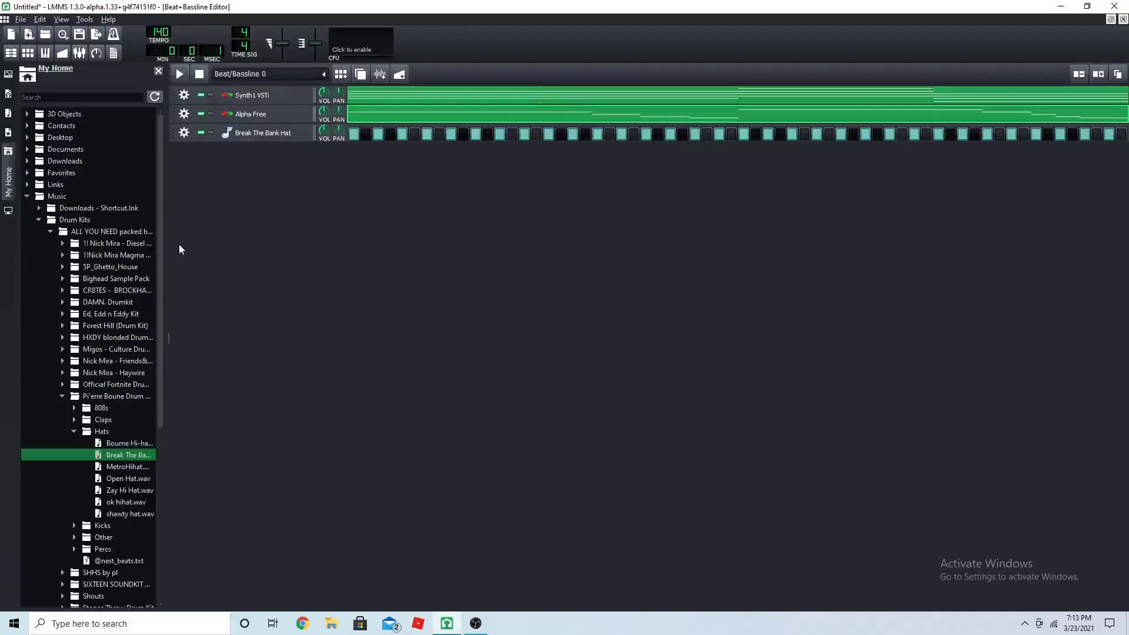
Audition samples in the kit's Claps folder and add Iced Up Clap as a new track
{"action": "left_click", "coordinate": [74, 420]}
{"action": "left_click", "coordinate": [109, 445]}
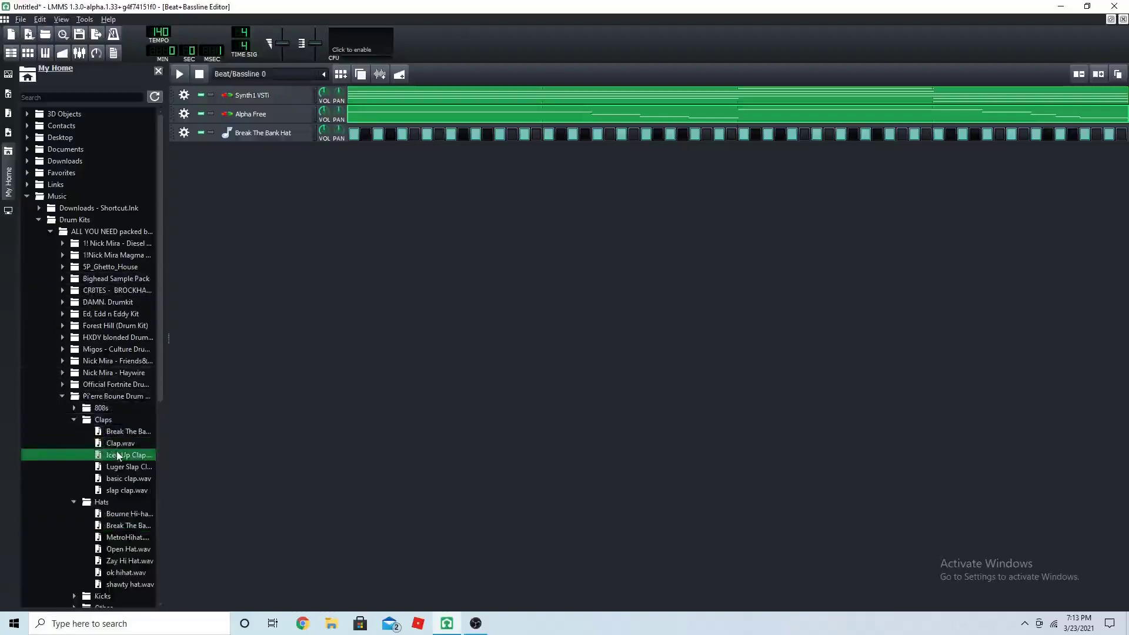
{"action": "left_click_drag", "start_coordinate": [118, 456], "coordinate": [365, 154]}
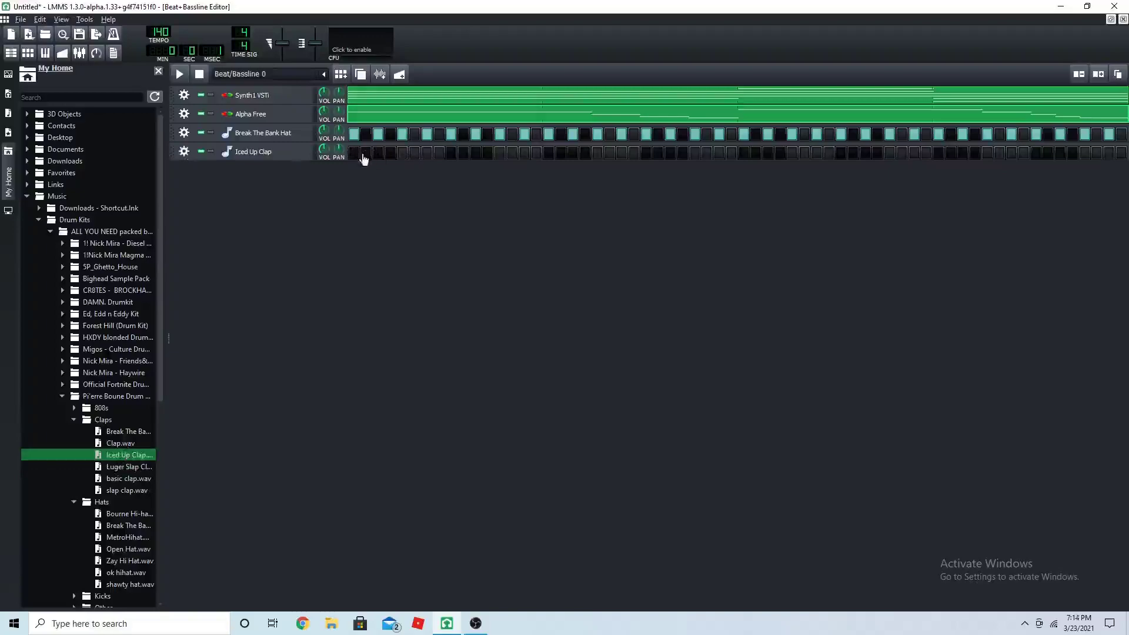
Place an Iced Up Clap hit on the third beat of each of the four bars and play back the beat
{"action": "left_click", "coordinate": [452, 154]}
{"action": "left_click", "coordinate": [646, 154]}
{"action": "left_click", "coordinate": [840, 154]}
{"action": "left_click", "coordinate": [1036, 154]}
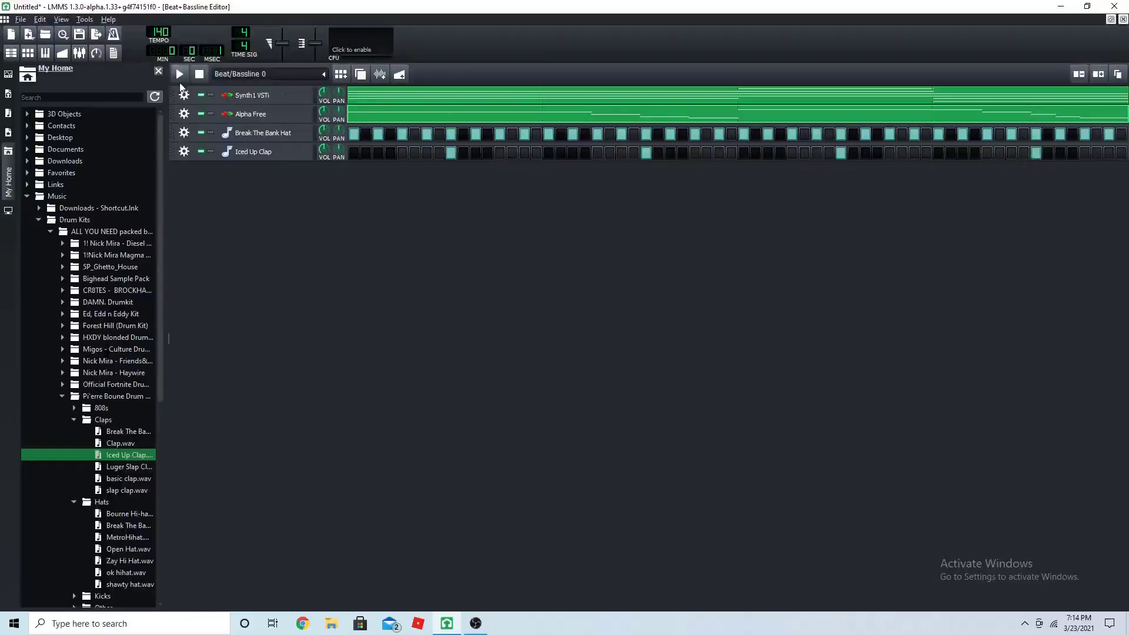
{"action": "left_click", "coordinate": [179, 81]}
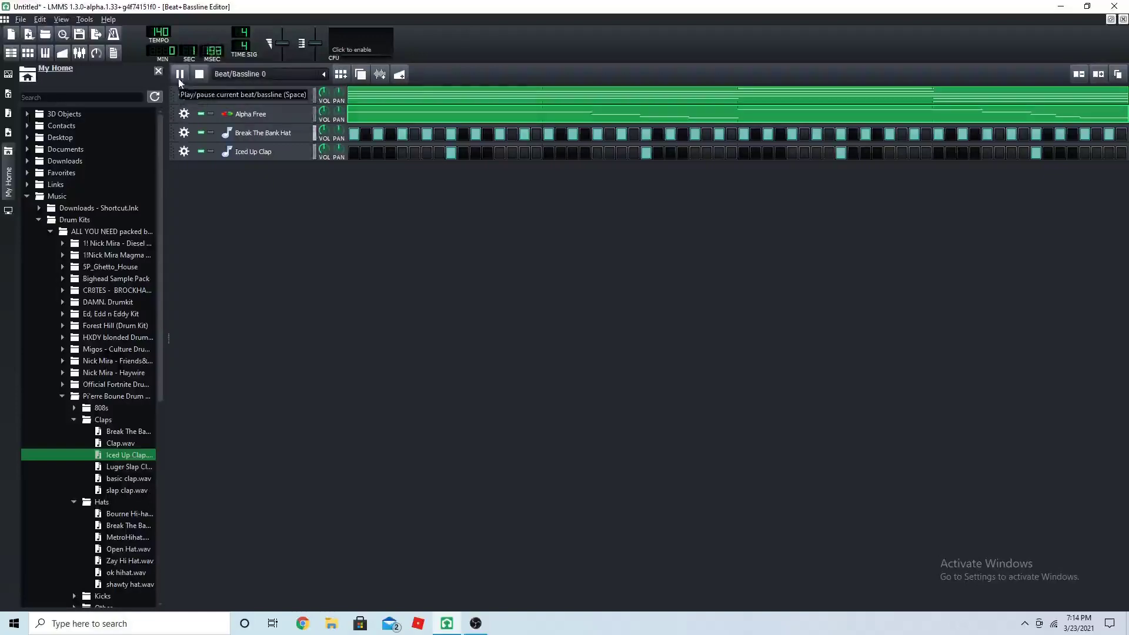
{"action": "left_click", "coordinate": [180, 79]}
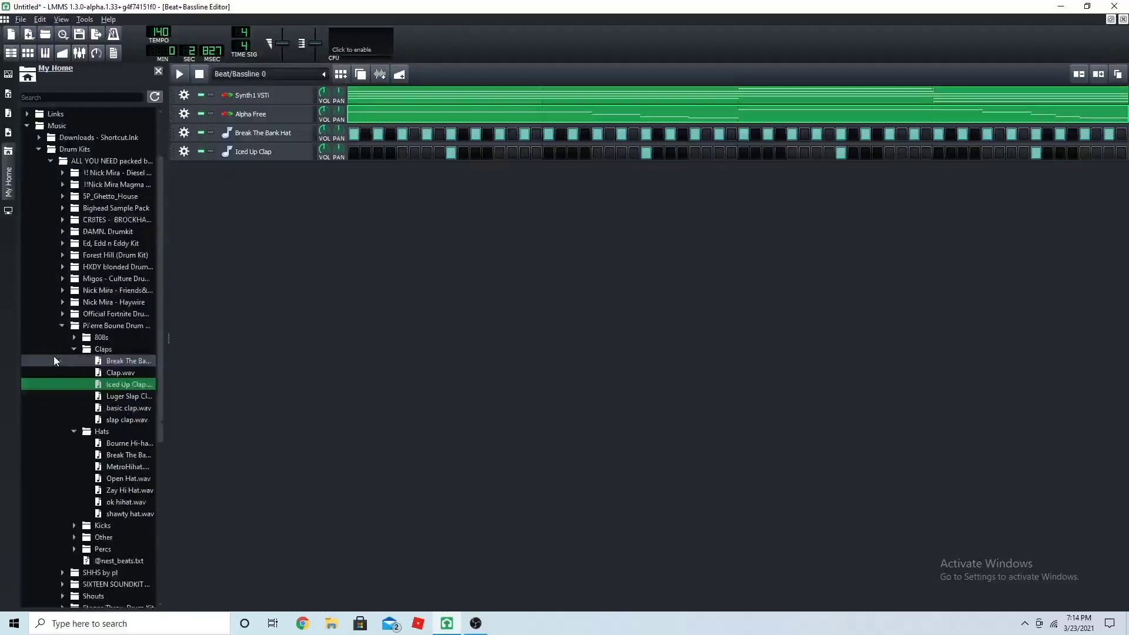
Audition samples in the drum kit's 808s folder and add basic 808 as a new track
{"action": "scroll", "coordinate": [82, 352], "scroll_direction": "down", "scroll_amount": 3}
{"action": "left_click", "coordinate": [74, 302]}
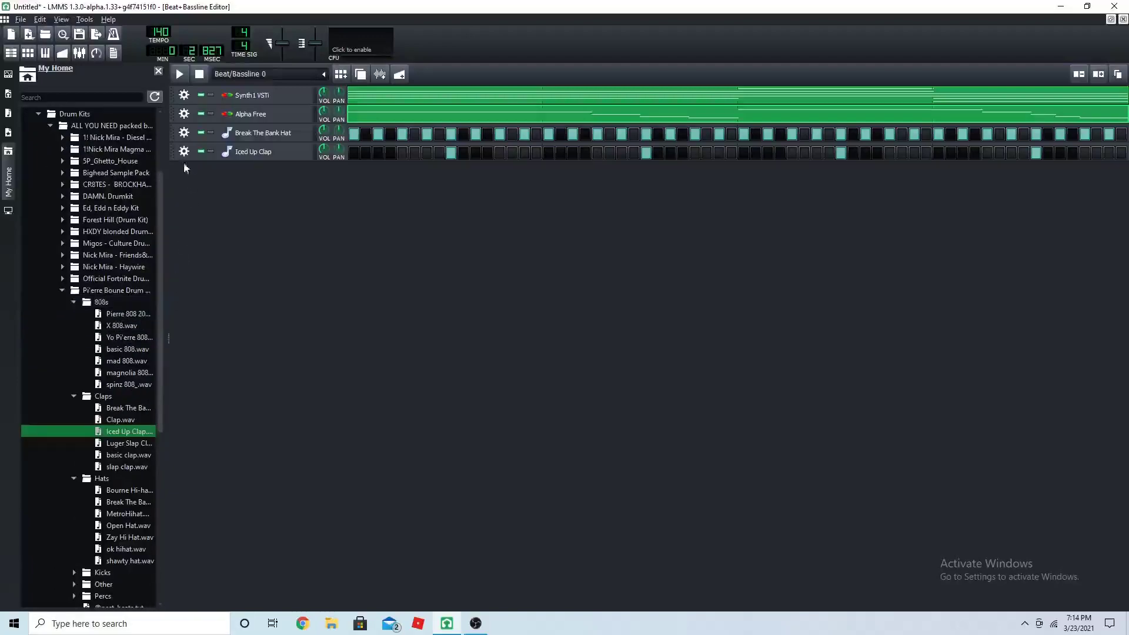
{"action": "left_click", "coordinate": [123, 313]}
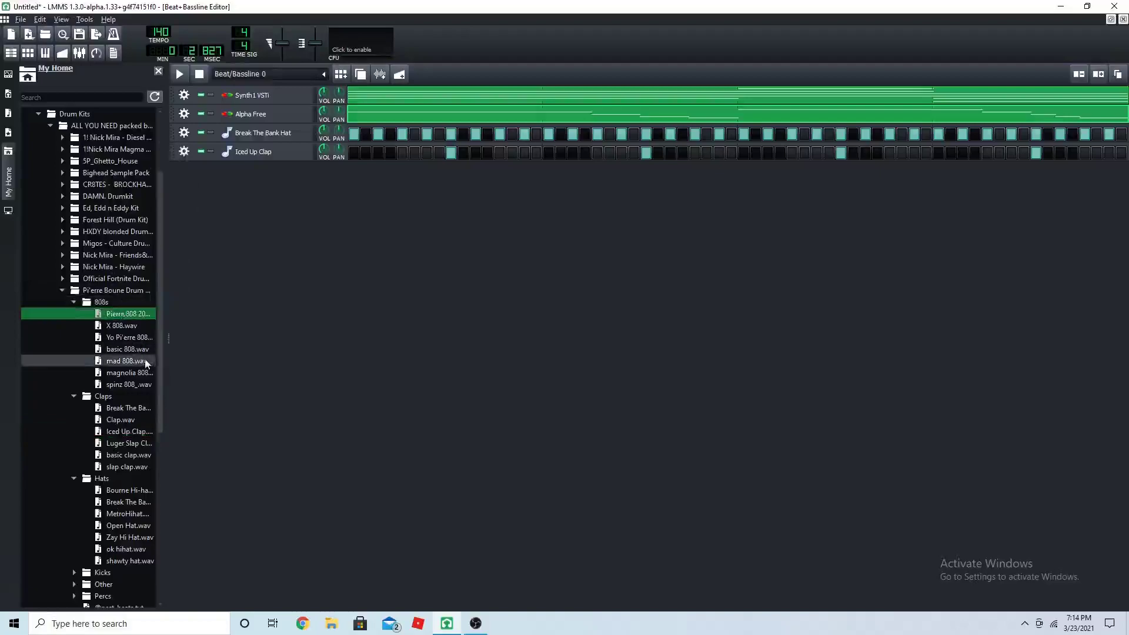
{"action": "left_click_drag", "start_coordinate": [126, 349], "coordinate": [291, 179]}
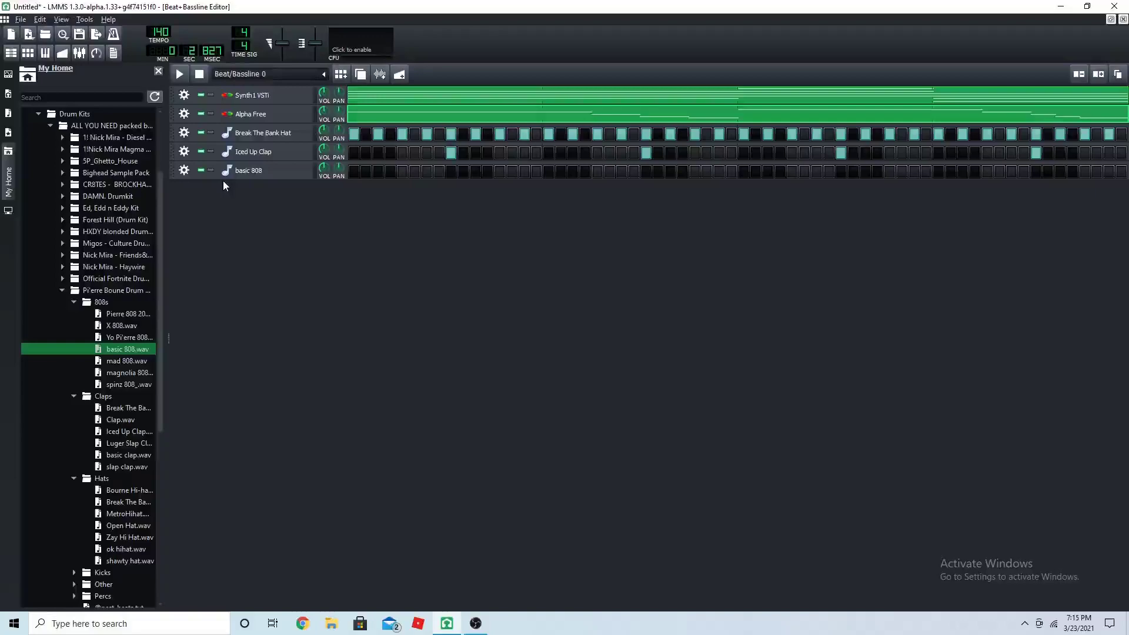
Place basic 808 hits on steps 1 and 7 of both the first and second bars
{"action": "left_click", "coordinate": [353, 171]}
{"action": "left_click", "coordinate": [427, 172]}
{"action": "left_click", "coordinate": [548, 171]}
{"action": "left_click", "coordinate": [621, 171]}
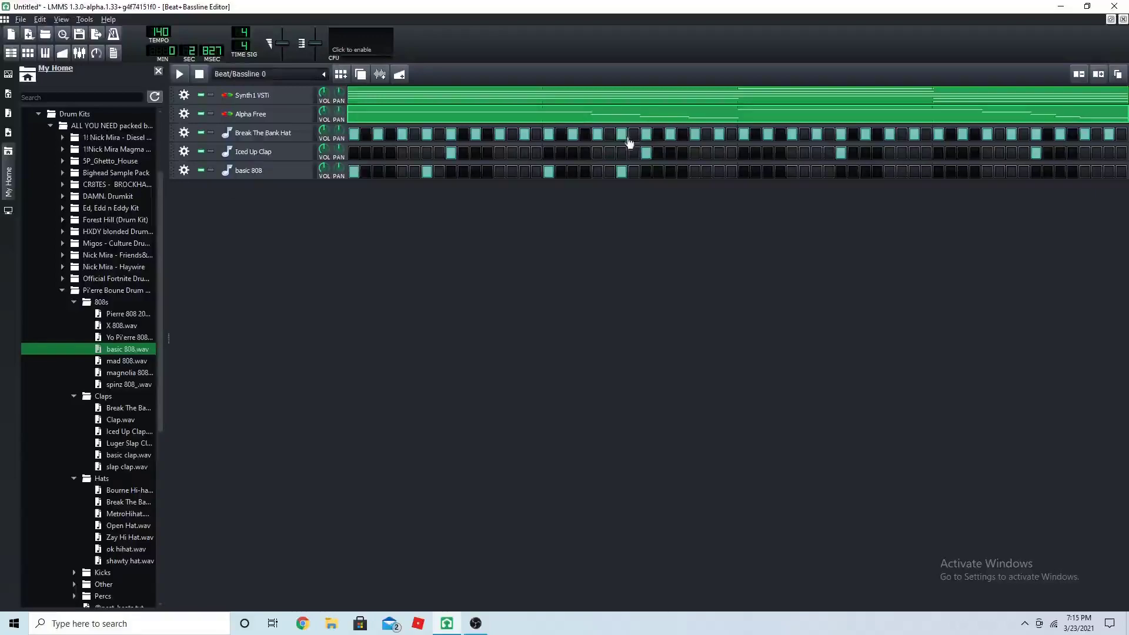
Try the first 808 hit one step late, play it back, and return the hit to step 1
{"action": "left_click", "coordinate": [354, 171]}
{"action": "left_click", "coordinate": [366, 171]}
{"action": "left_click", "coordinate": [181, 75]}
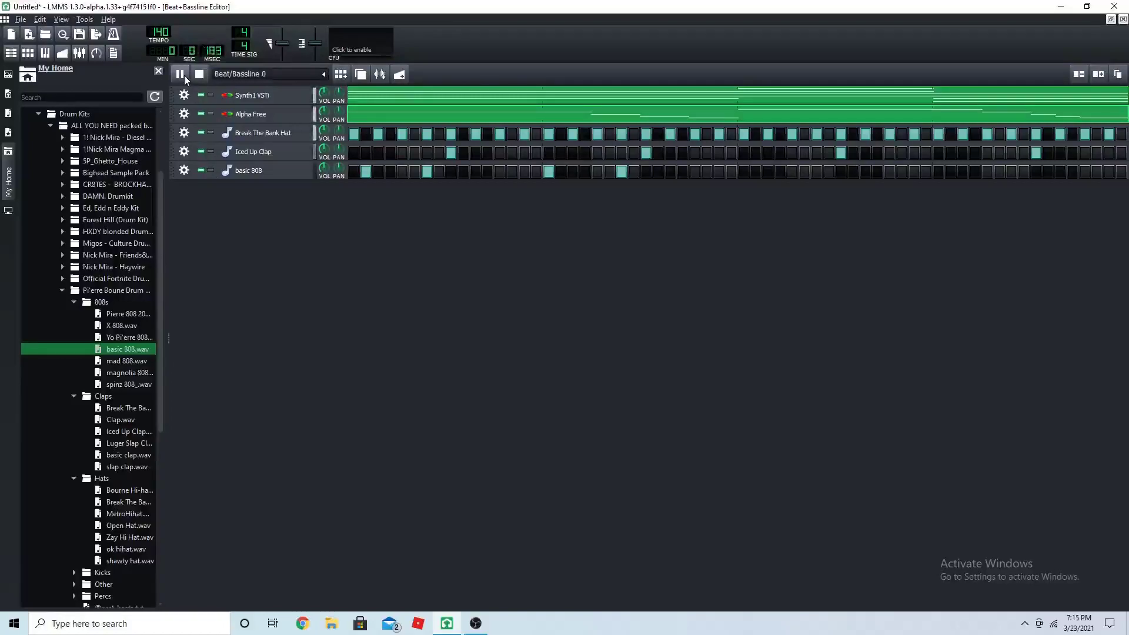
{"action": "left_click", "coordinate": [184, 78]}
{"action": "left_click", "coordinate": [365, 171]}
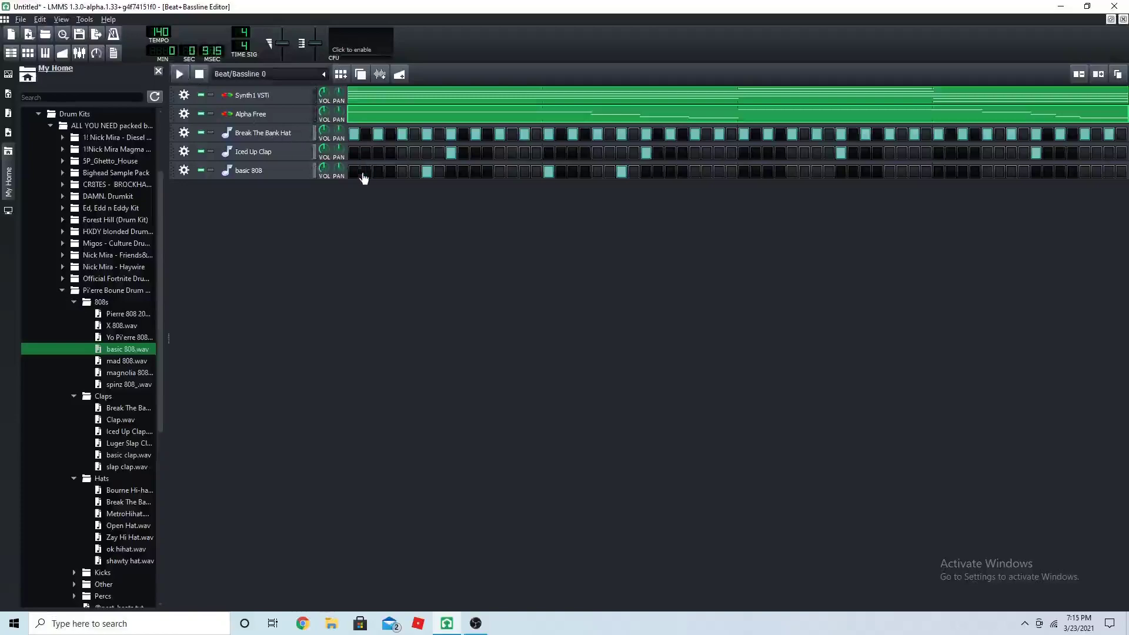
{"action": "left_click", "coordinate": [353, 171]}
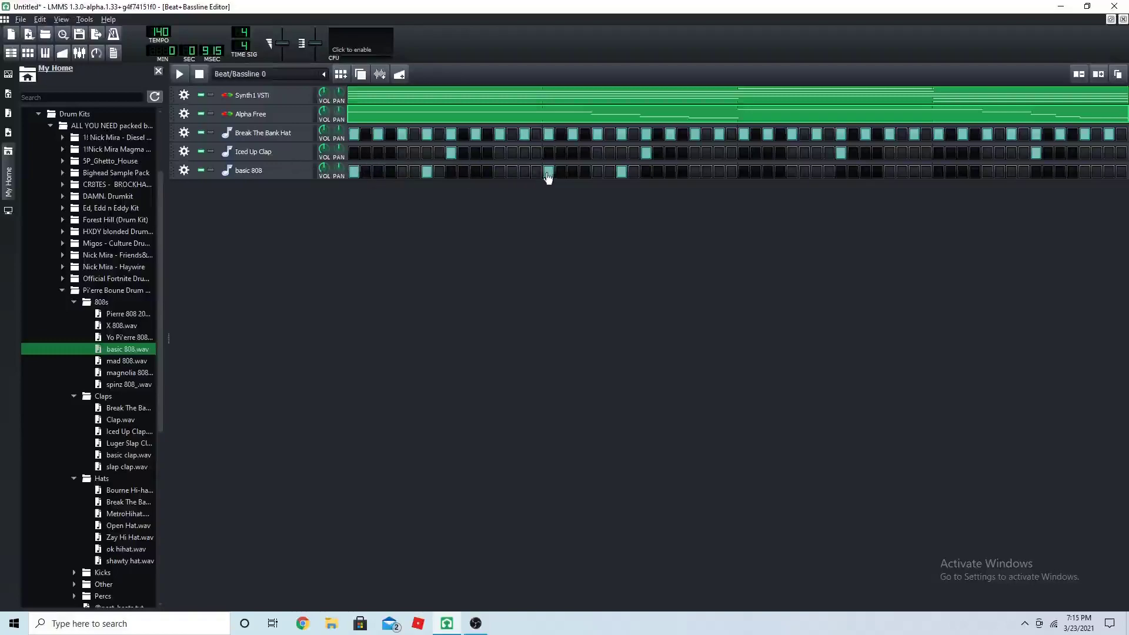
Add 808 hits at bar 1 step 13, bar 3 steps 1, 5, 11 and bar 4 steps 1, 7, 13, and play the drums alone
{"action": "left_click", "coordinate": [501, 172]}
{"action": "left_click", "coordinate": [744, 172]}
{"action": "left_click", "coordinate": [817, 173]}
{"action": "left_click", "coordinate": [939, 173]}
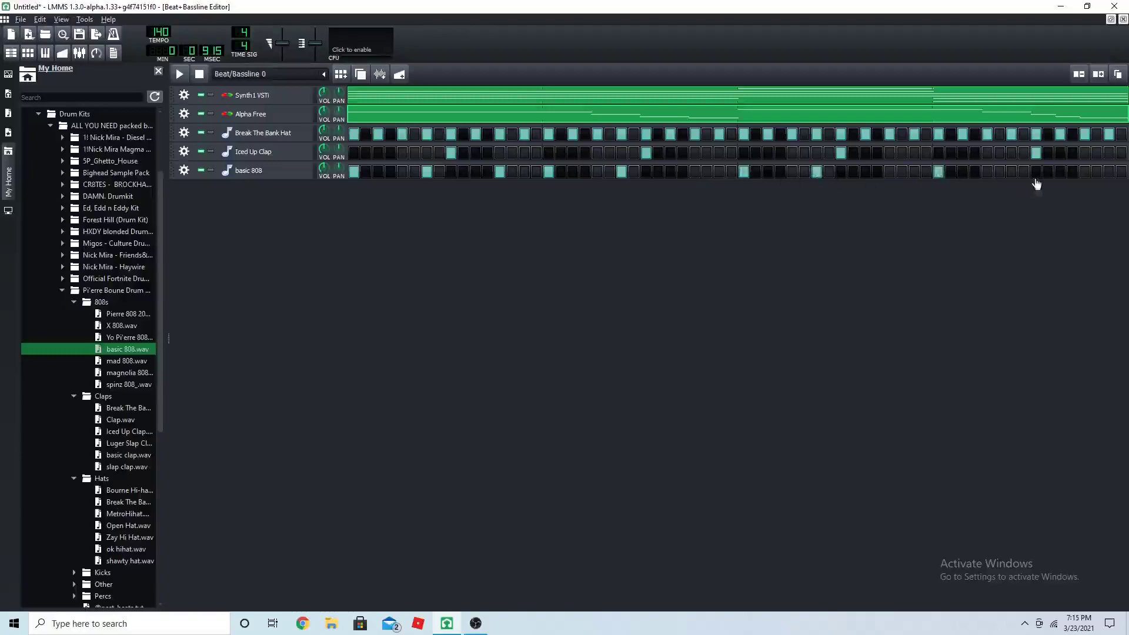
{"action": "left_click", "coordinate": [1085, 174]}
{"action": "left_click", "coordinate": [179, 74]}
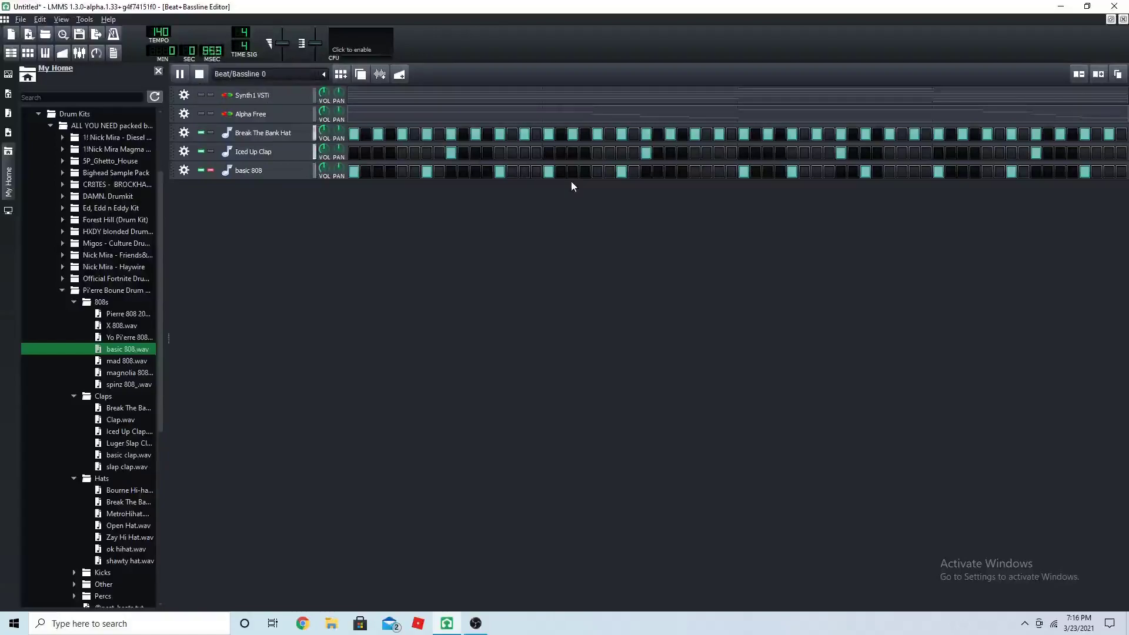
{"action": "left_click", "coordinate": [178, 75]}
Examine the root notes of the Synth1 chords in the piano roll
{"action": "right_click", "coordinate": [367, 104]}
{"action": "left_click", "coordinate": [388, 107]}
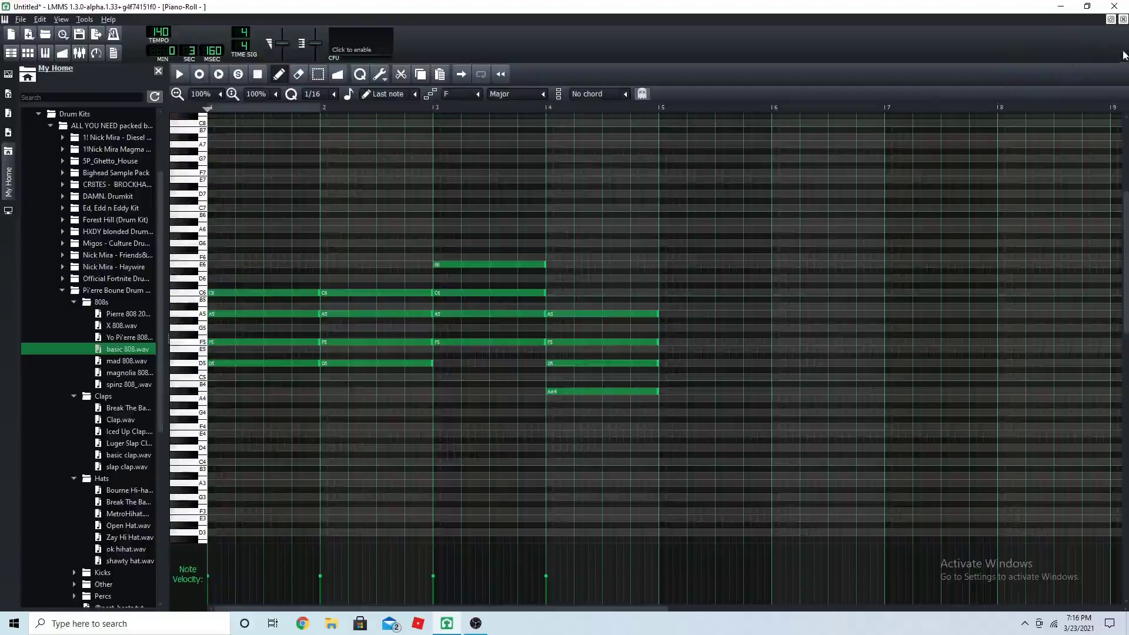
{"action": "left_click", "coordinate": [1124, 20]}
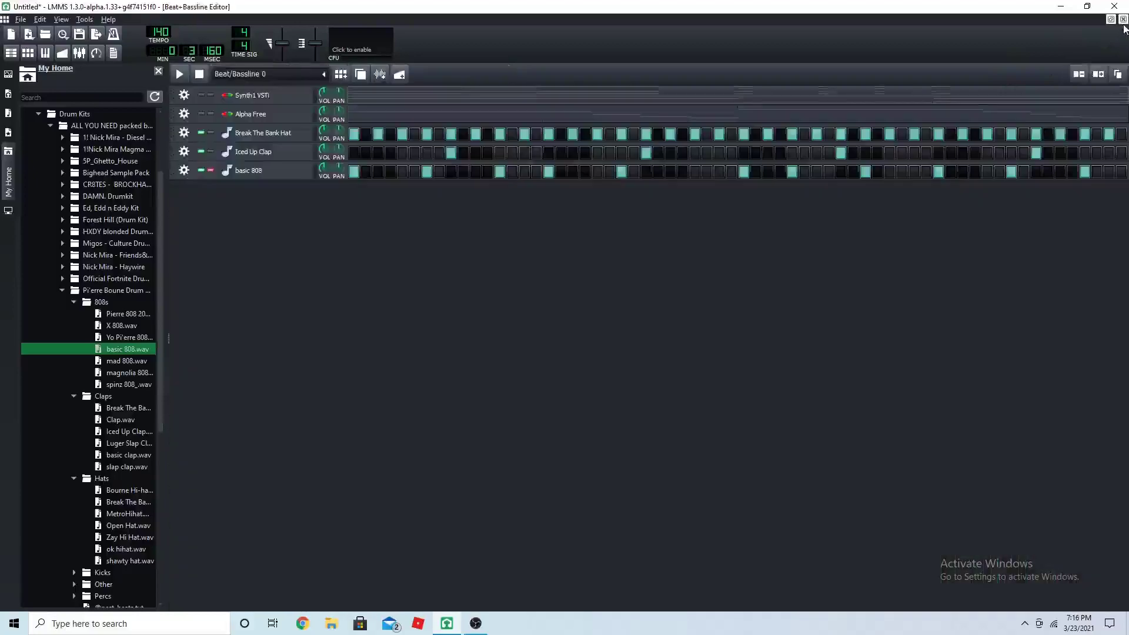
Open the basic 808 pattern in the piano roll and draw a D5 note lasting six 1/16 steps at the start of bar 1
{"action": "right_click", "coordinate": [357, 175]}
{"action": "left_click", "coordinate": [379, 184]}
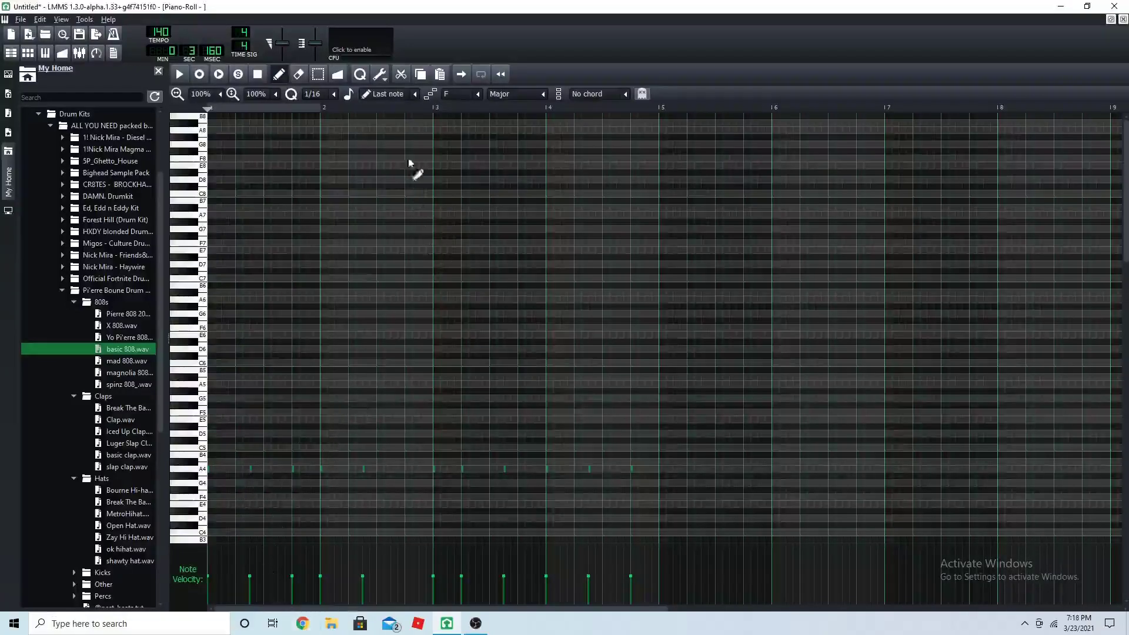
{"action": "left_click", "coordinate": [414, 95]}
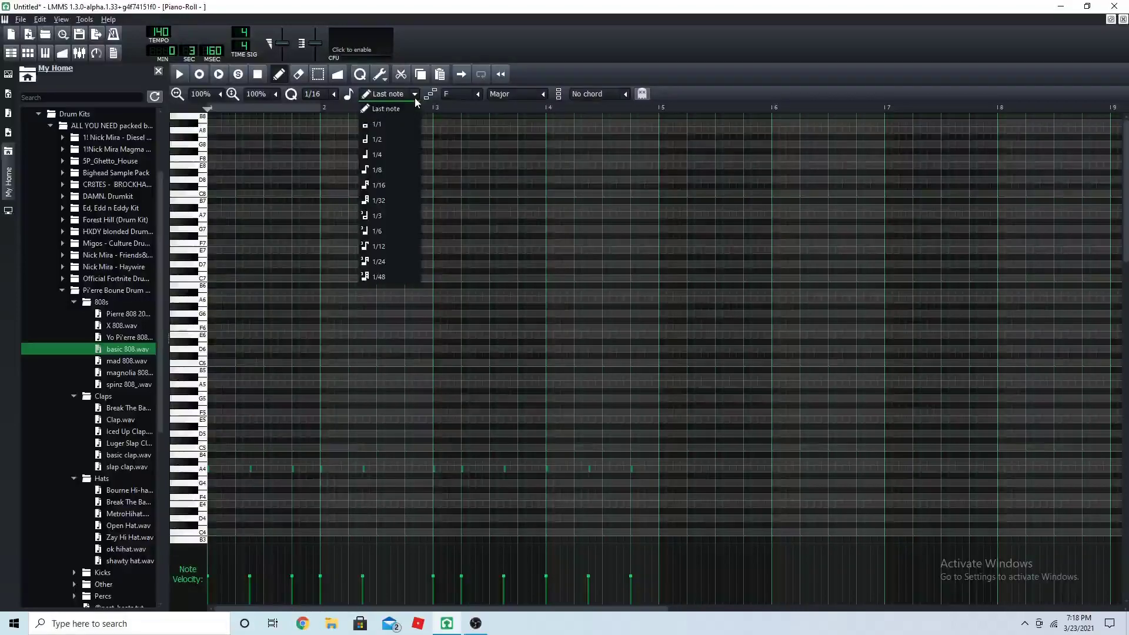
{"action": "left_click", "coordinate": [386, 128]}
{"action": "left_click", "coordinate": [216, 449]}
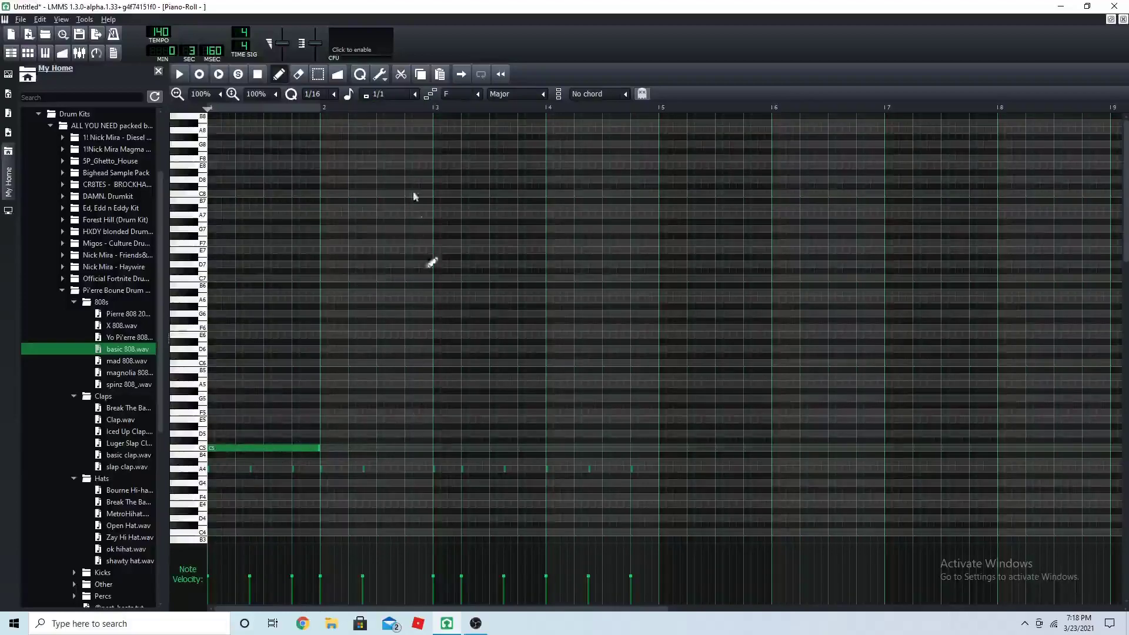
{"action": "left_click", "coordinate": [415, 95]}
{"action": "left_click", "coordinate": [411, 109]}
{"action": "left_click_drag", "start_coordinate": [265, 449], "coordinate": [242, 435]}
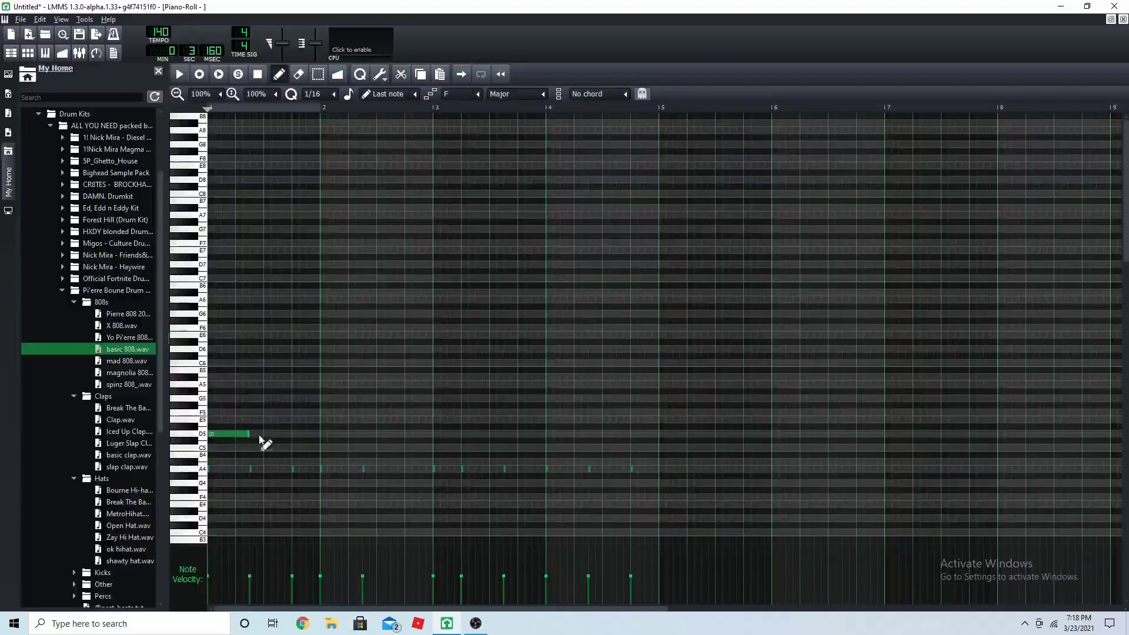
Draw D5 notes at the remaining 808 hits in bars 1 and 2, each lasting until the following hit
{"action": "left_click", "coordinate": [254, 434]}
{"action": "left_click", "coordinate": [297, 434]}
{"action": "left_click_drag", "start_coordinate": [334, 434], "coordinate": [328, 439]}
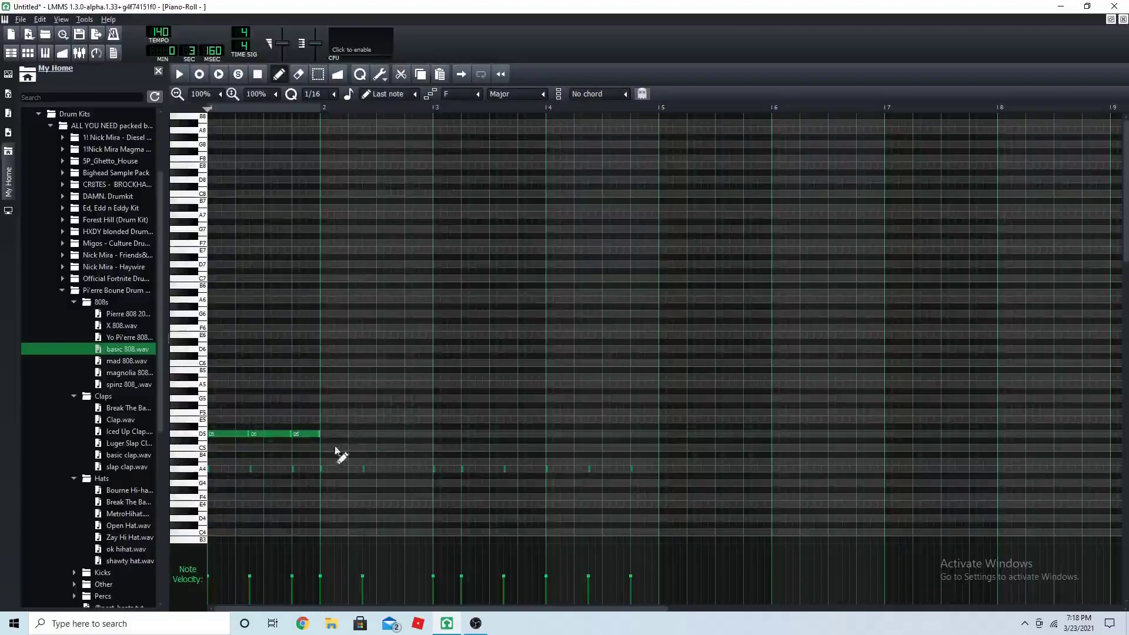
{"action": "left_click", "coordinate": [327, 436]}
{"action": "left_click_drag", "start_coordinate": [348, 438], "coordinate": [434, 439]}
{"action": "left_click", "coordinate": [365, 437]}
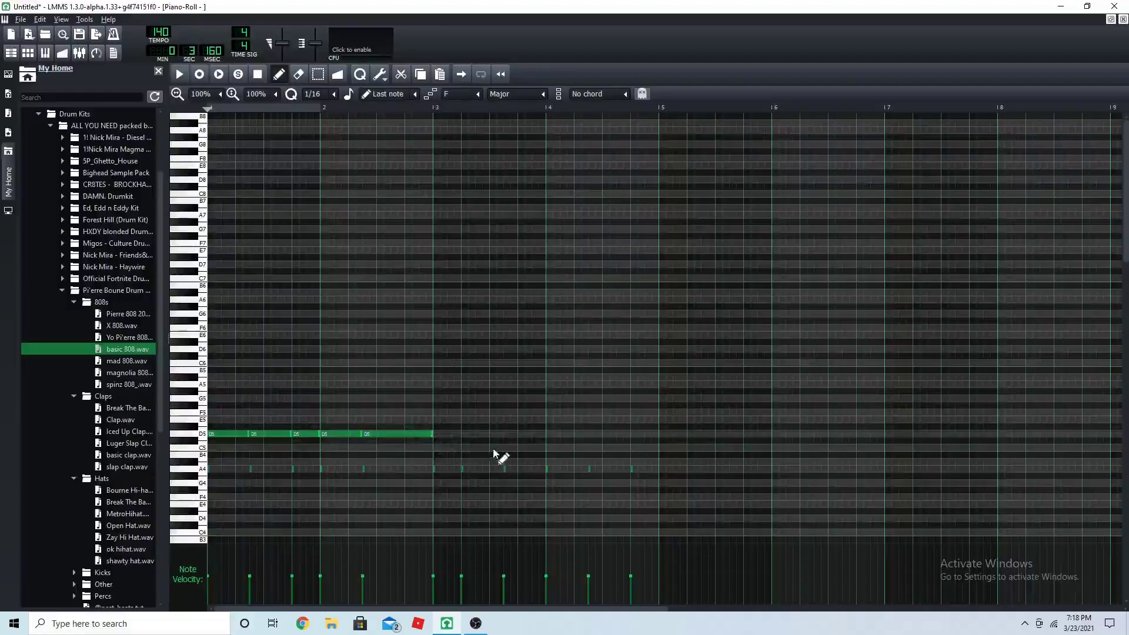
Fill the bar 3 hits with F5 notes and the bar 4 hits with A#4 notes, remove the short A4 hits, and play back the bassline
{"action": "left_click", "coordinate": [438, 437]}
{"action": "left_click_drag", "start_coordinate": [505, 436], "coordinate": [461, 437]}
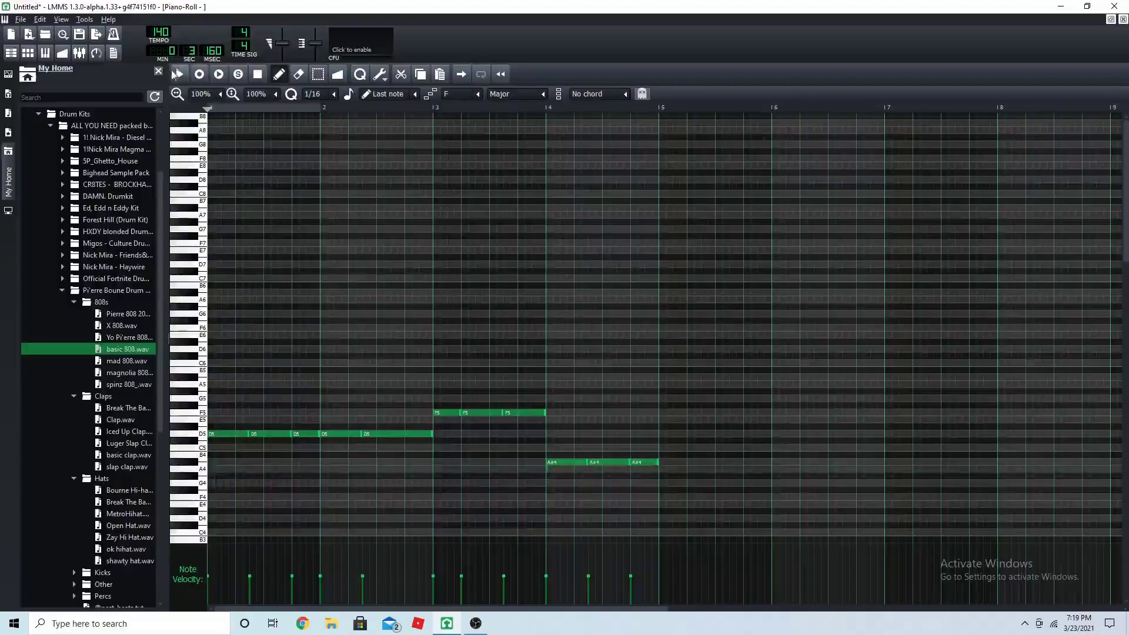
{"action": "key", "text": "space"}
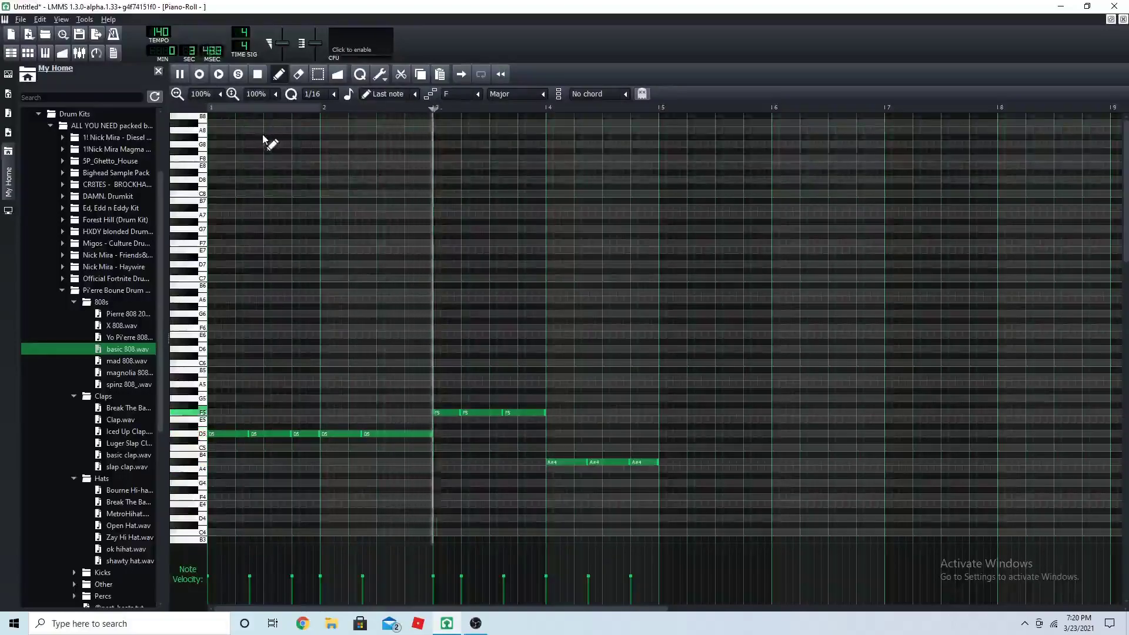
{"action": "left_click", "coordinate": [179, 75]}
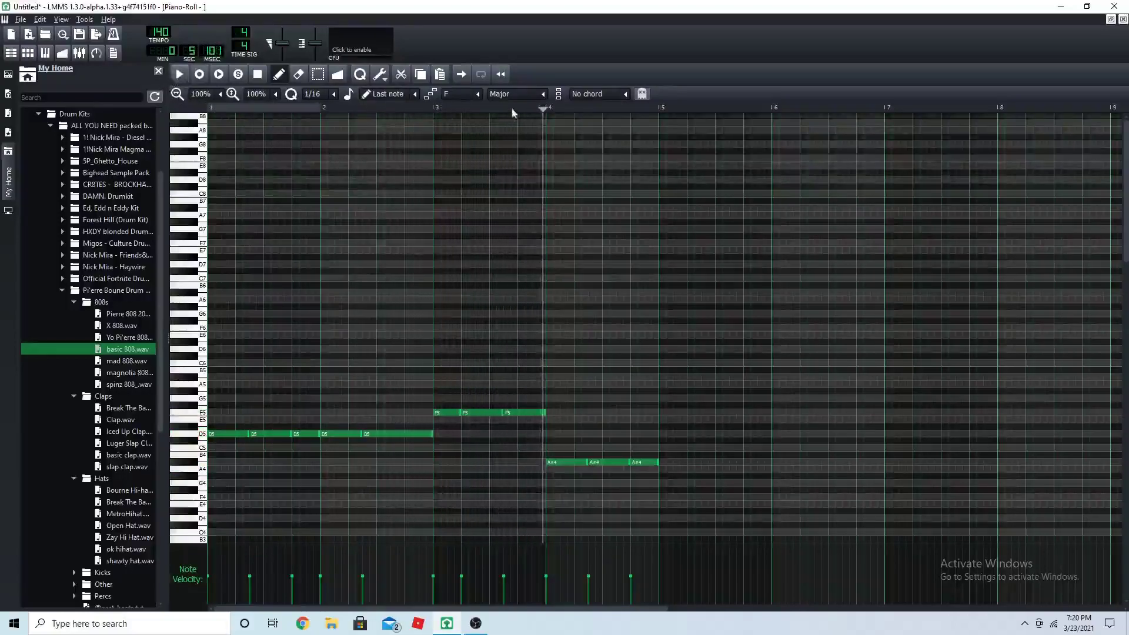
{"action": "left_click", "coordinate": [207, 108]}
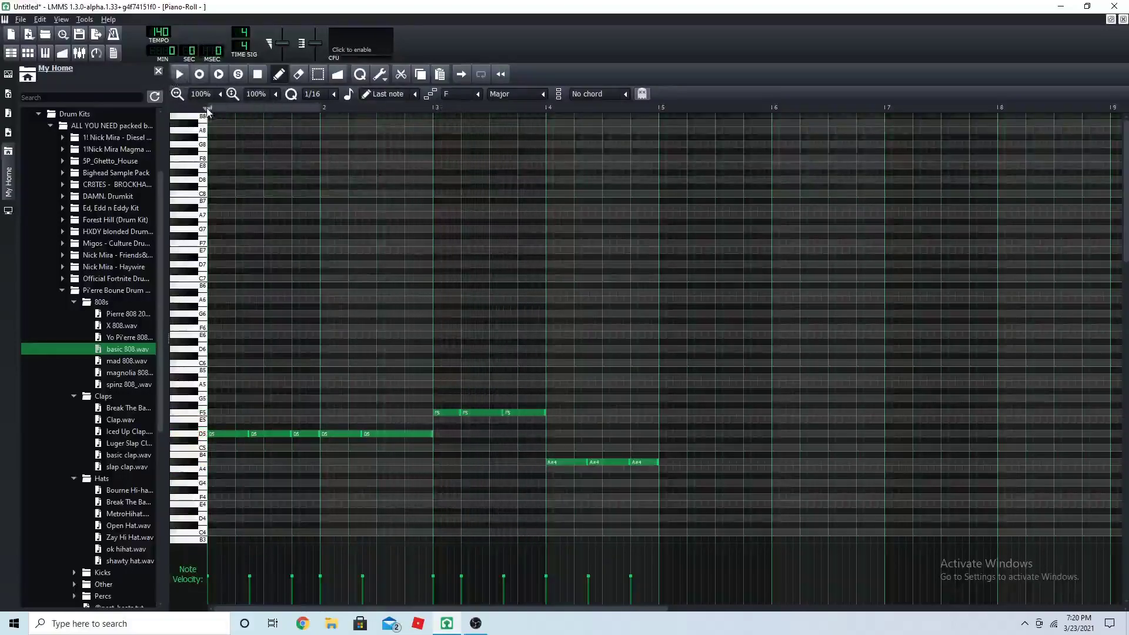
{"action": "left_click", "coordinate": [179, 74]}
Turn the basic 808's volume envelope amount up to maximum in its instrument settings
{"action": "left_click", "coordinate": [256, 175]}
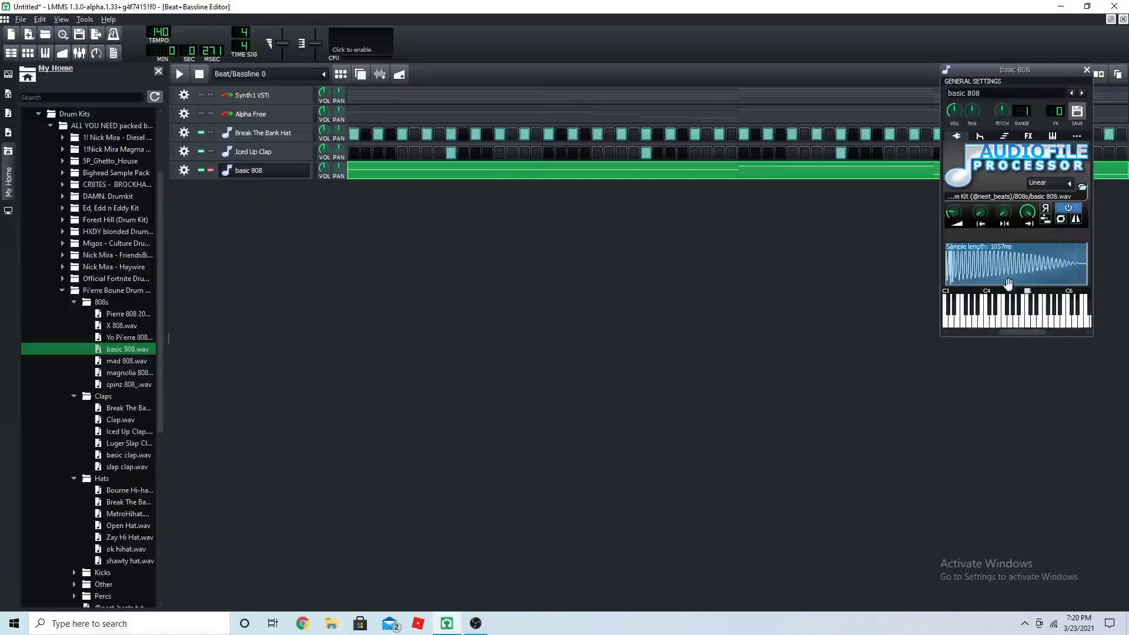
{"action": "left_click", "coordinate": [983, 136]}
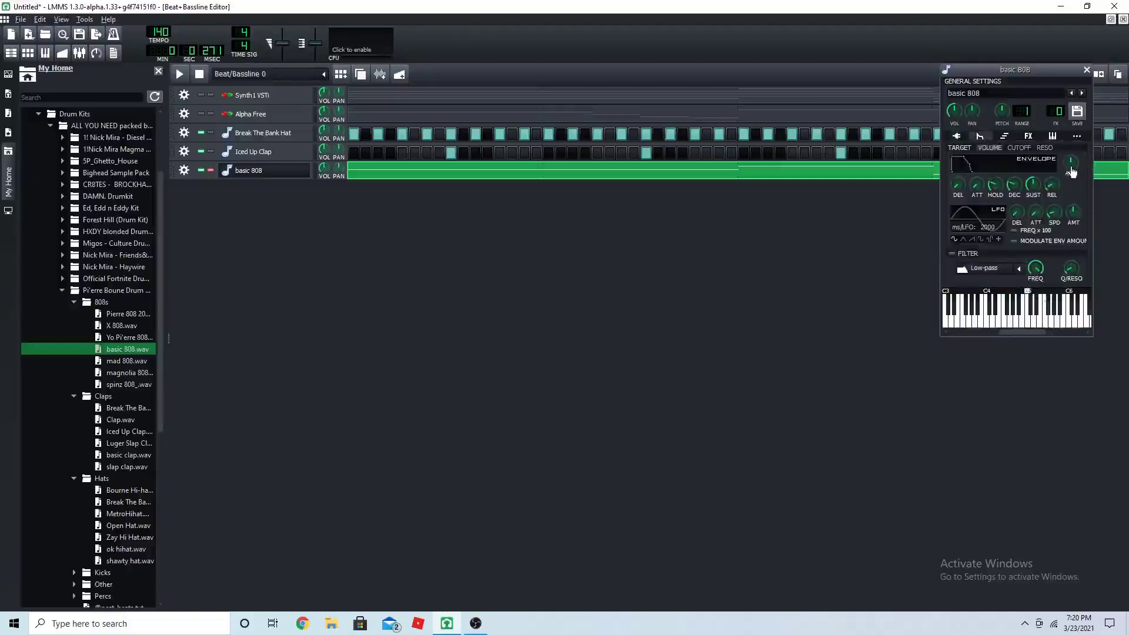
{"action": "left_click_drag", "start_coordinate": [1071, 154], "coordinate": [1063, 76]}
{"action": "left_click_drag", "start_coordinate": [977, 194], "coordinate": [977, 193]}
Reopen the basic 808 pattern in the piano roll and play it back with the adjusted envelope
{"action": "right_click", "coordinate": [351, 177]}
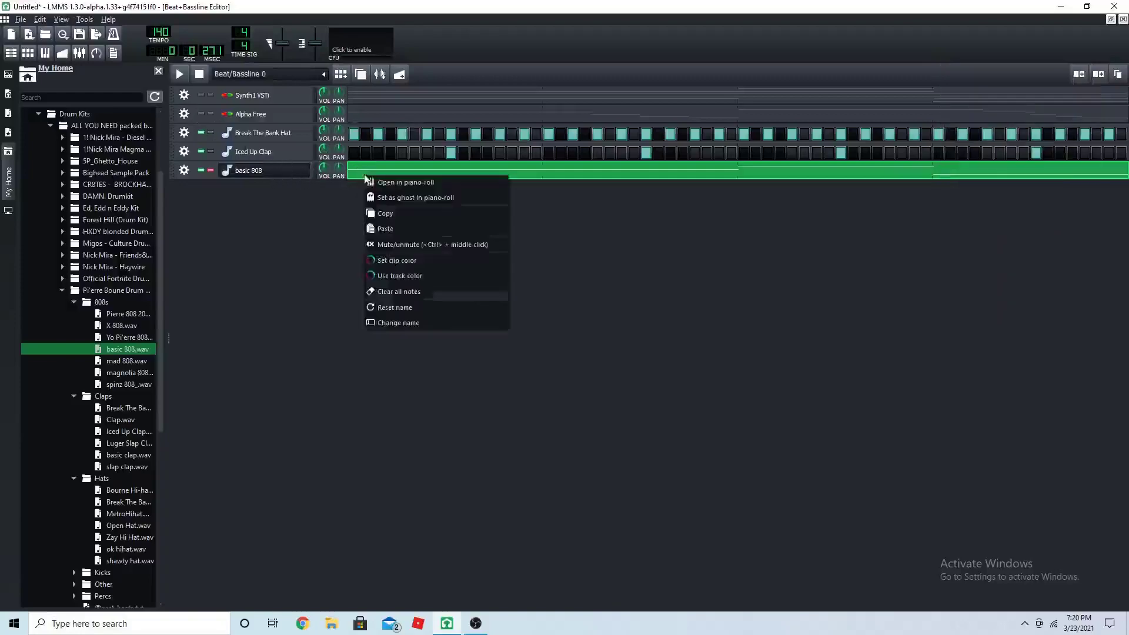
{"action": "left_click", "coordinate": [383, 183]}
{"action": "left_click", "coordinate": [181, 80]}
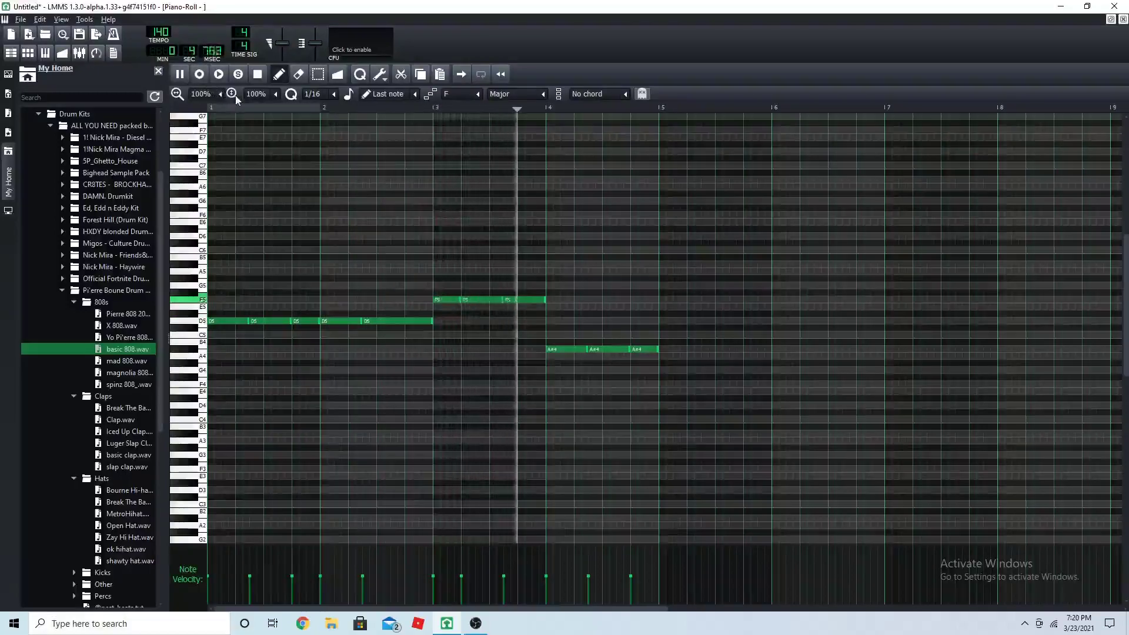
{"action": "left_click", "coordinate": [182, 79]}
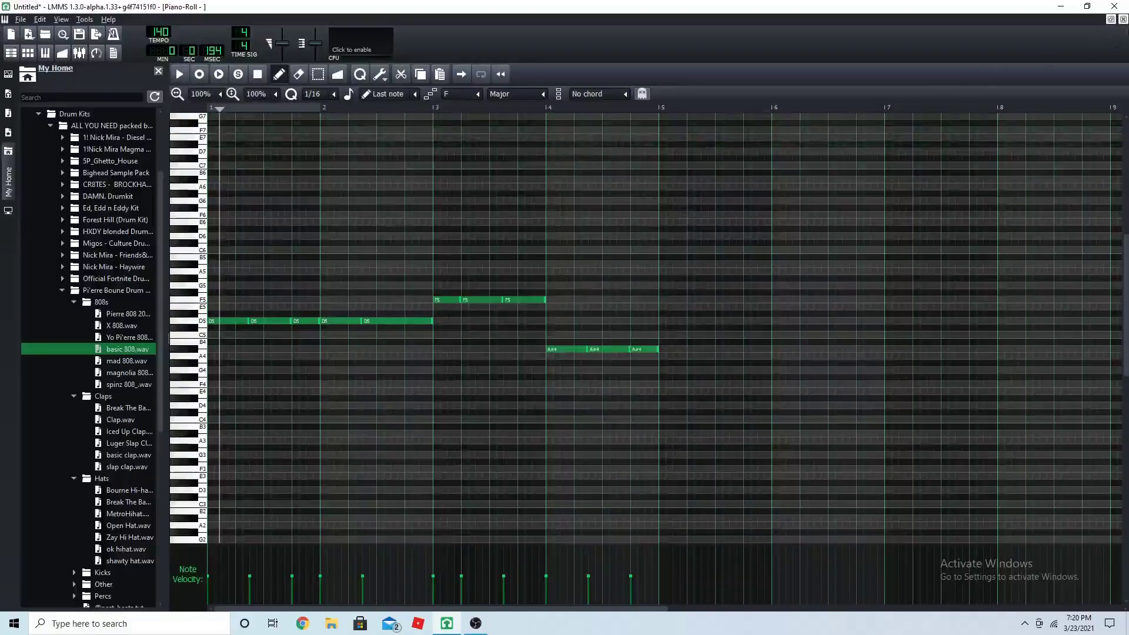
Return to the Beat+Bassline Editor, unsolo the basic 808 track, and play back the full beat
{"action": "left_click", "coordinate": [1123, 19]}
{"action": "left_click", "coordinate": [179, 75]}
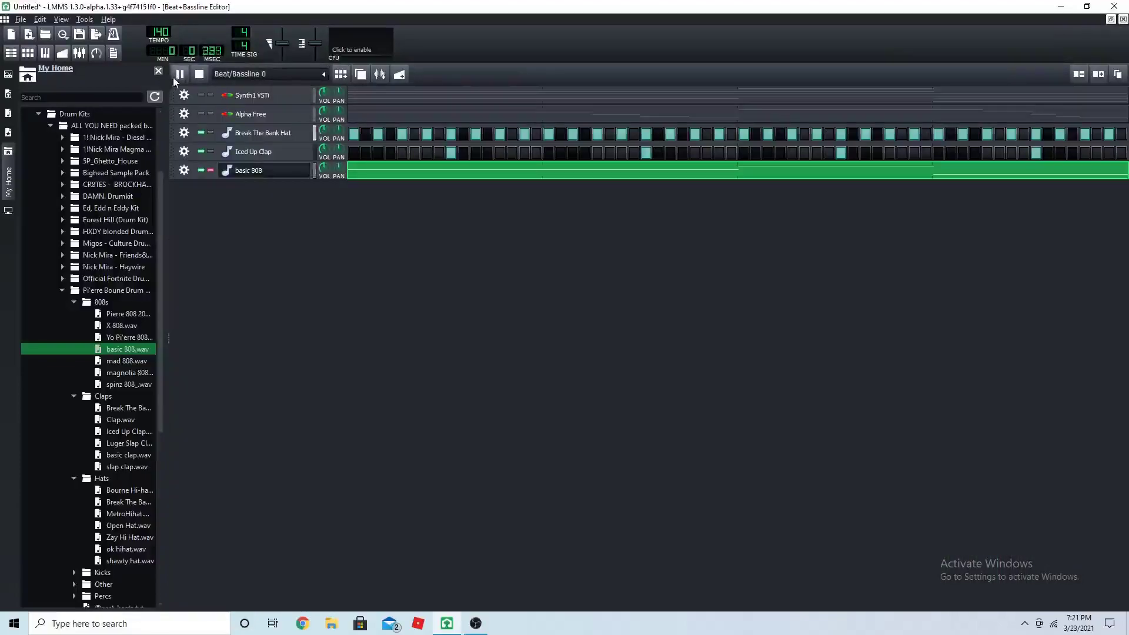
{"action": "left_click", "coordinate": [211, 171]}
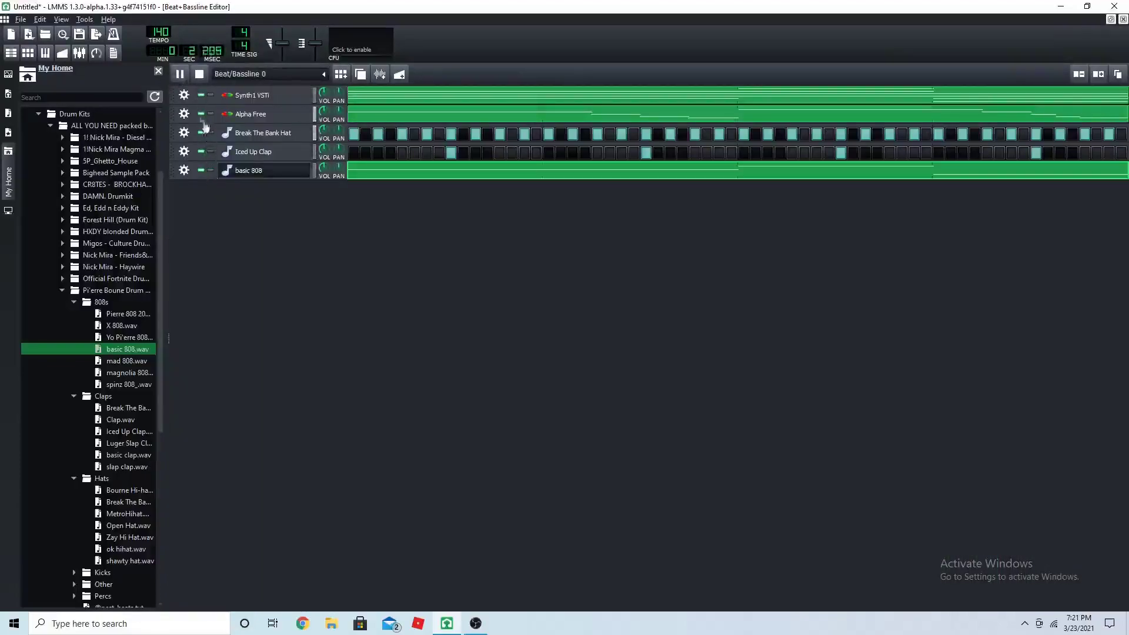
{"action": "left_click", "coordinate": [179, 75]}
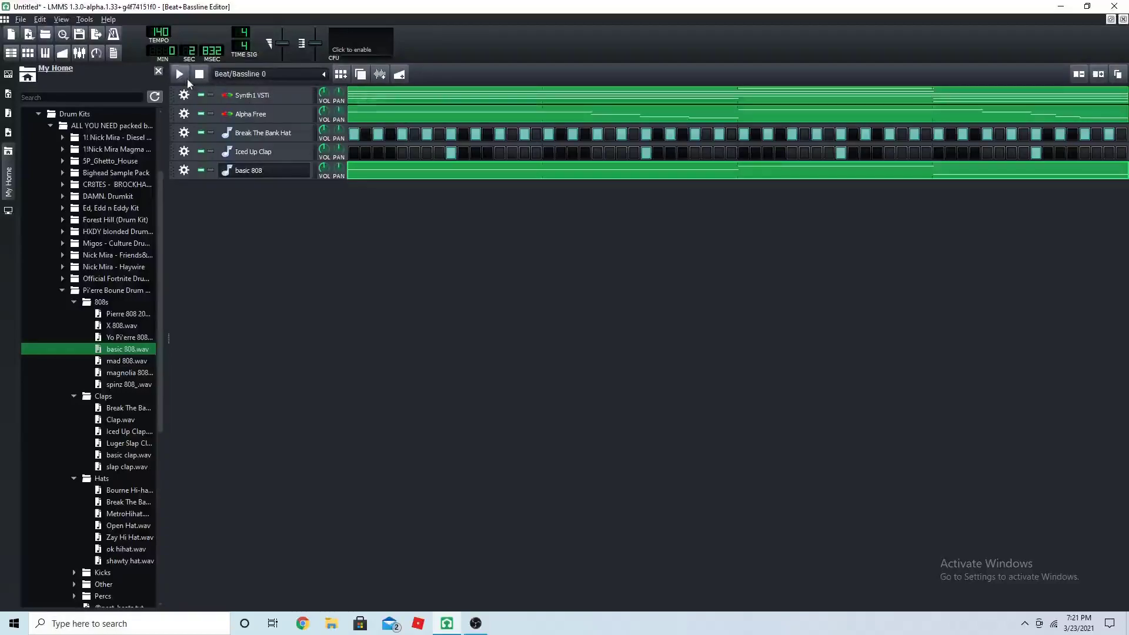
{"action": "left_click", "coordinate": [181, 79]}
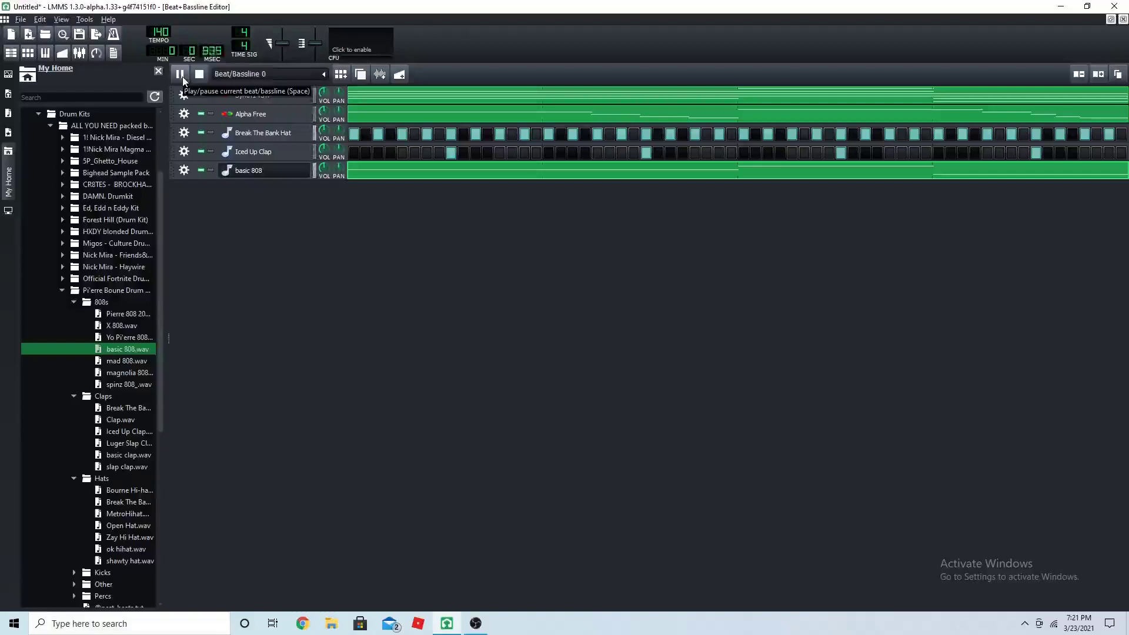
{"action": "left_click", "coordinate": [182, 78]}
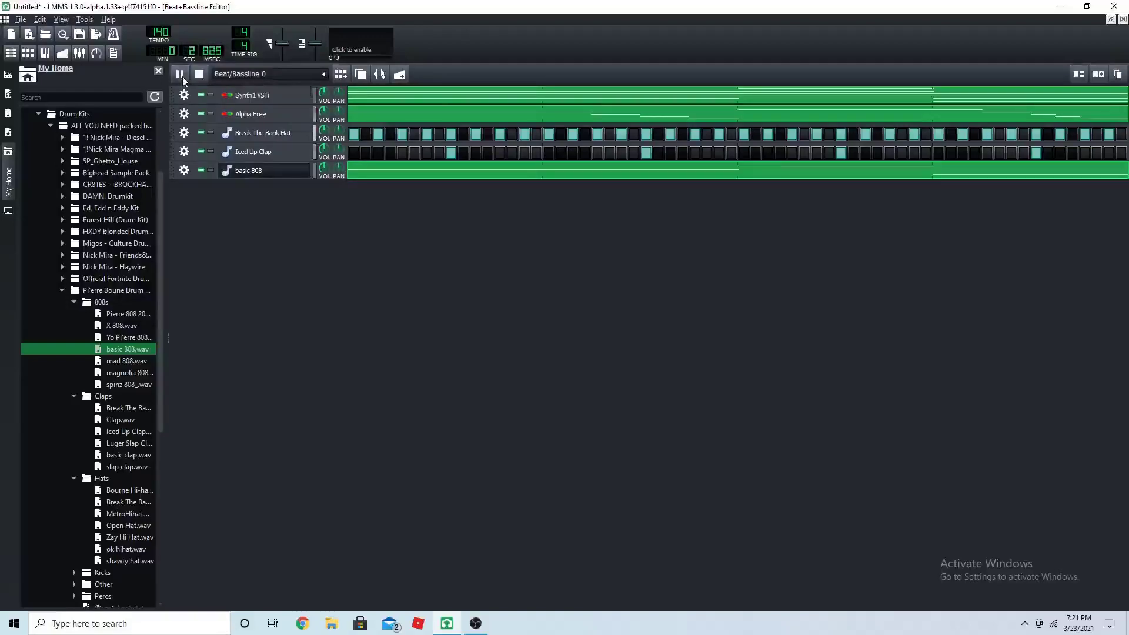
Add the LMMS Equalizer to the basic 808's effects chain and move its window clear of the track list
{"action": "left_click", "coordinate": [267, 173]}
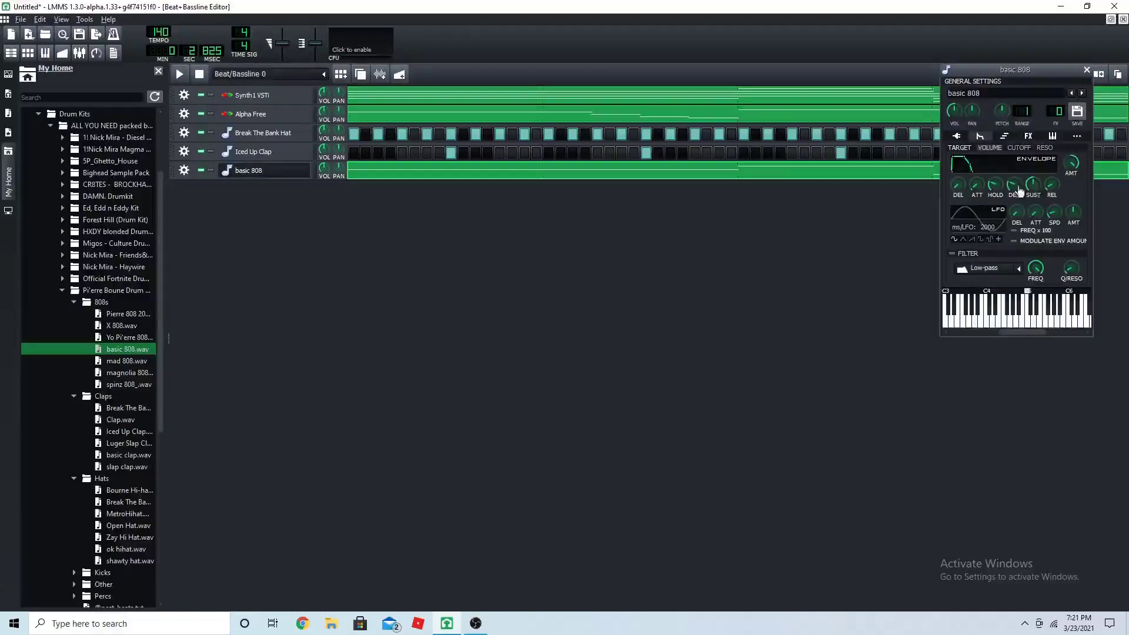
{"action": "left_click", "coordinate": [1033, 136]}
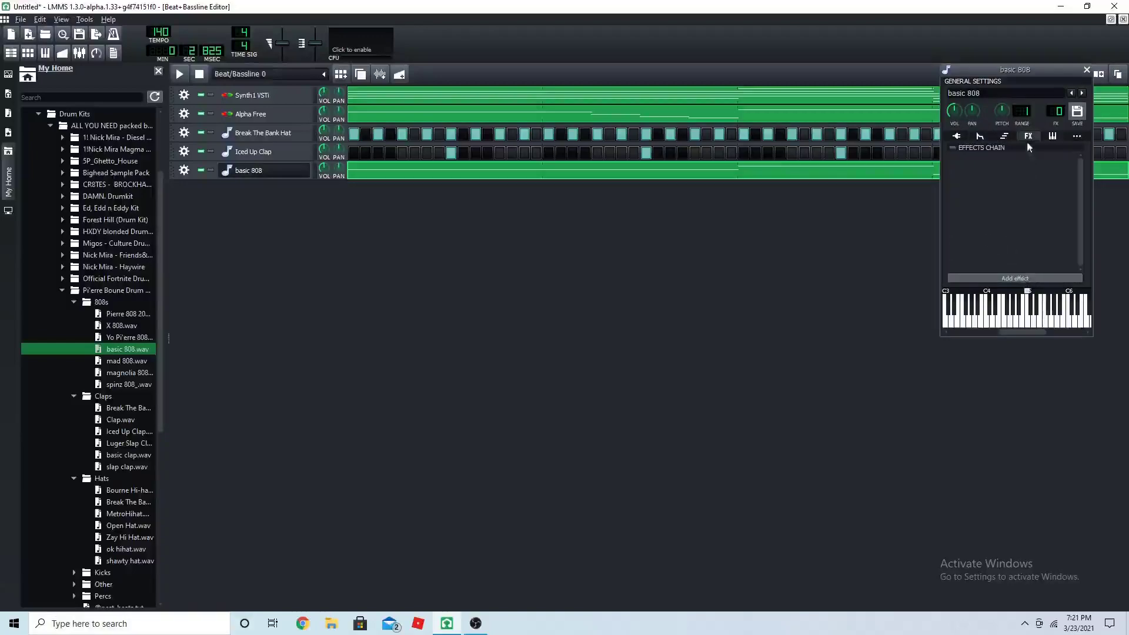
{"action": "left_click", "coordinate": [1023, 280]}
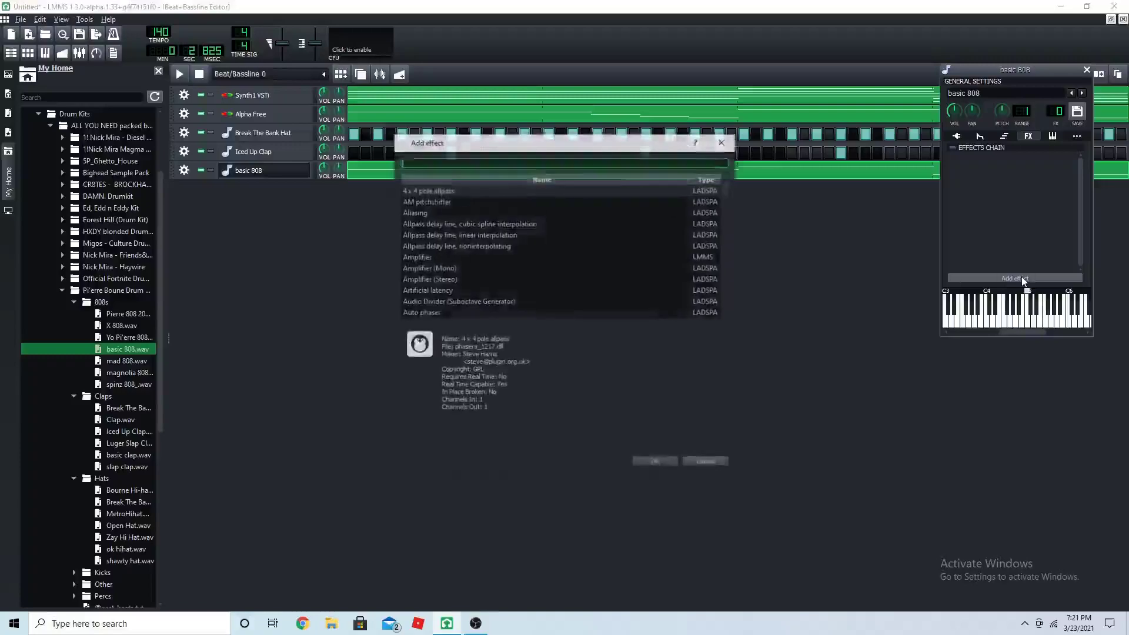
{"action": "type", "text": "eq"}
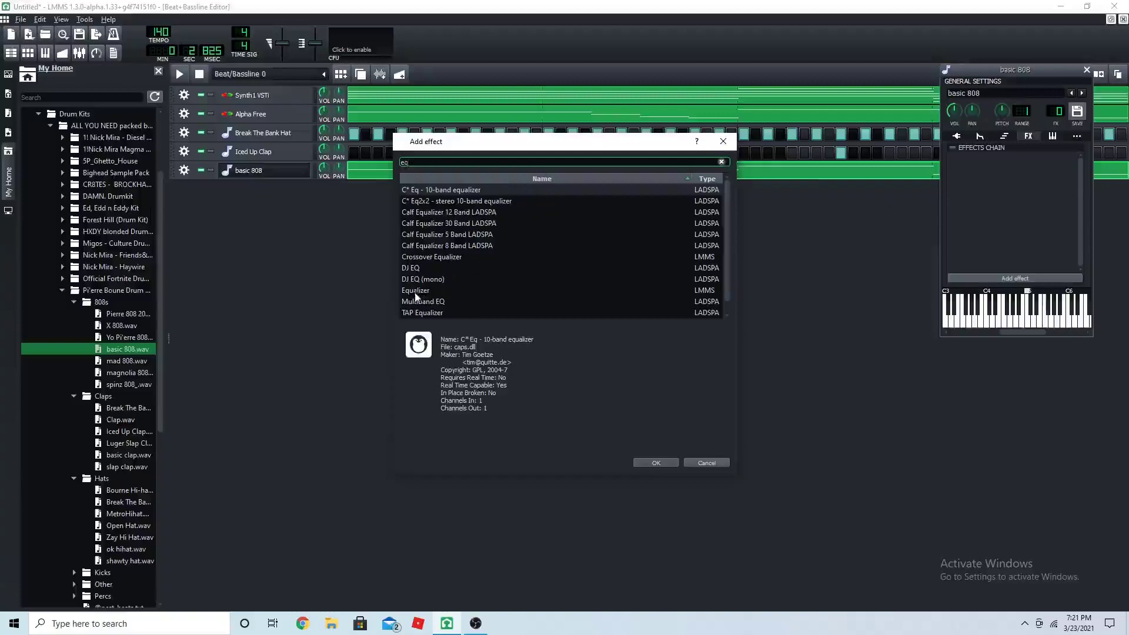
{"action": "left_click", "coordinate": [416, 291]}
{"action": "left_click", "coordinate": [668, 462]}
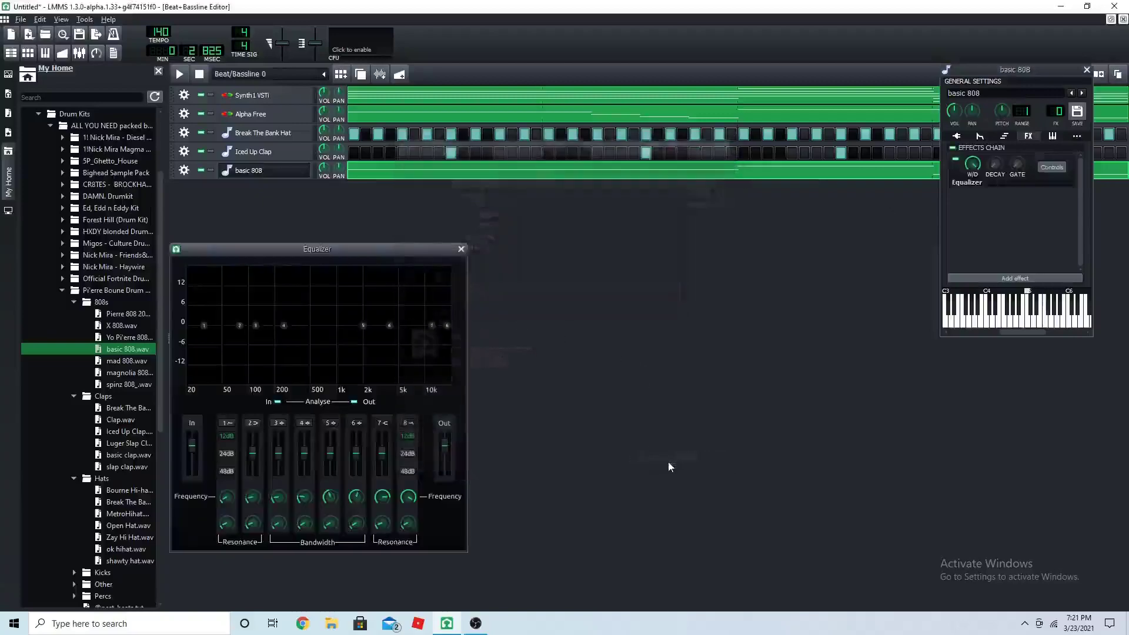
{"action": "left_click_drag", "start_coordinate": [297, 253], "coordinate": [404, 238]}
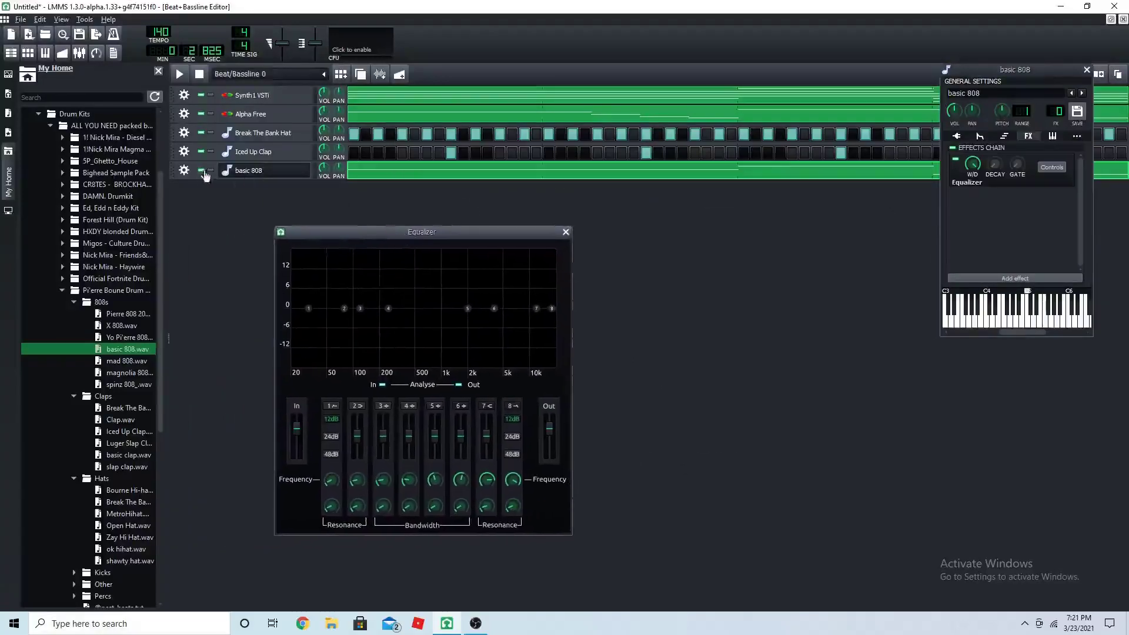
Solo the basic 808 track and reopen its Equalizer controls while the bassline plays
{"action": "left_click", "coordinate": [210, 170]}
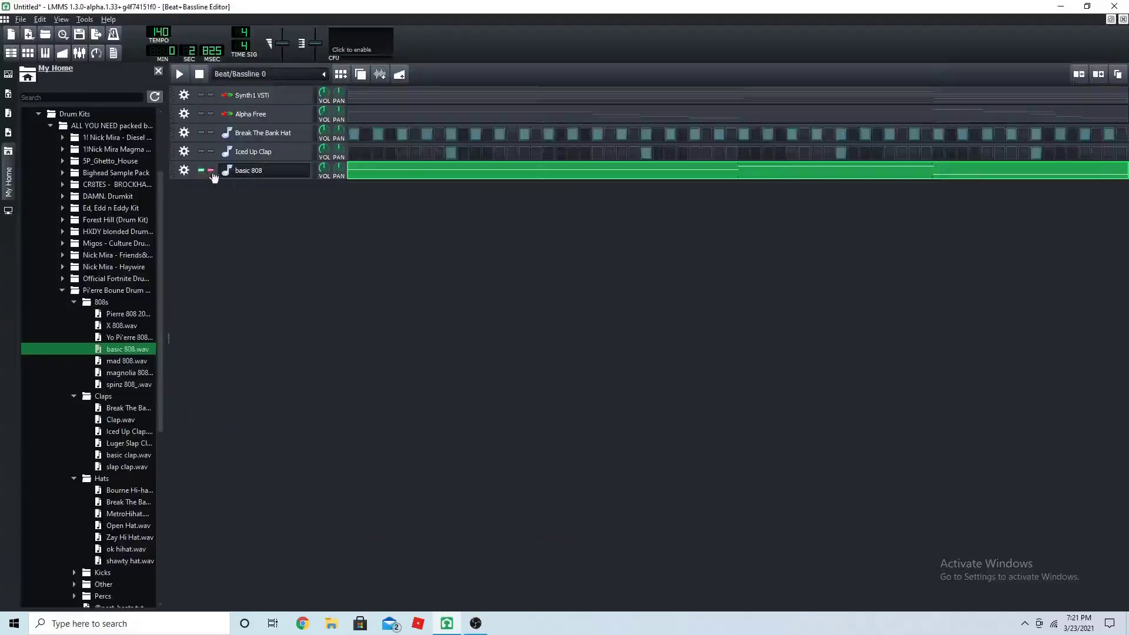
{"action": "left_click", "coordinate": [268, 174]}
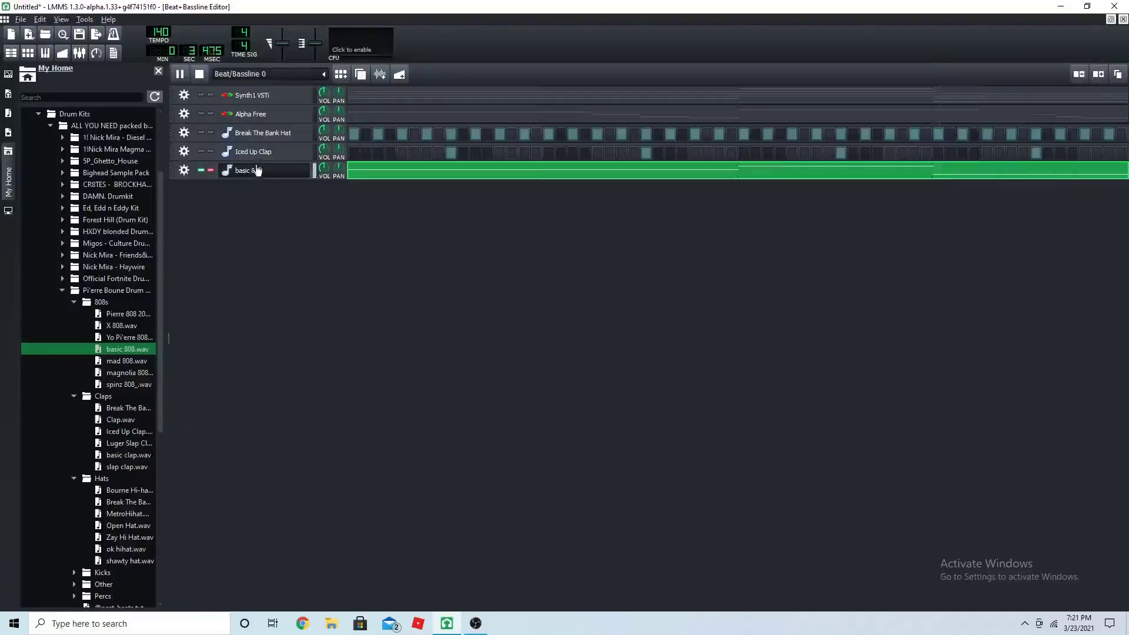
{"action": "left_click", "coordinate": [263, 173]}
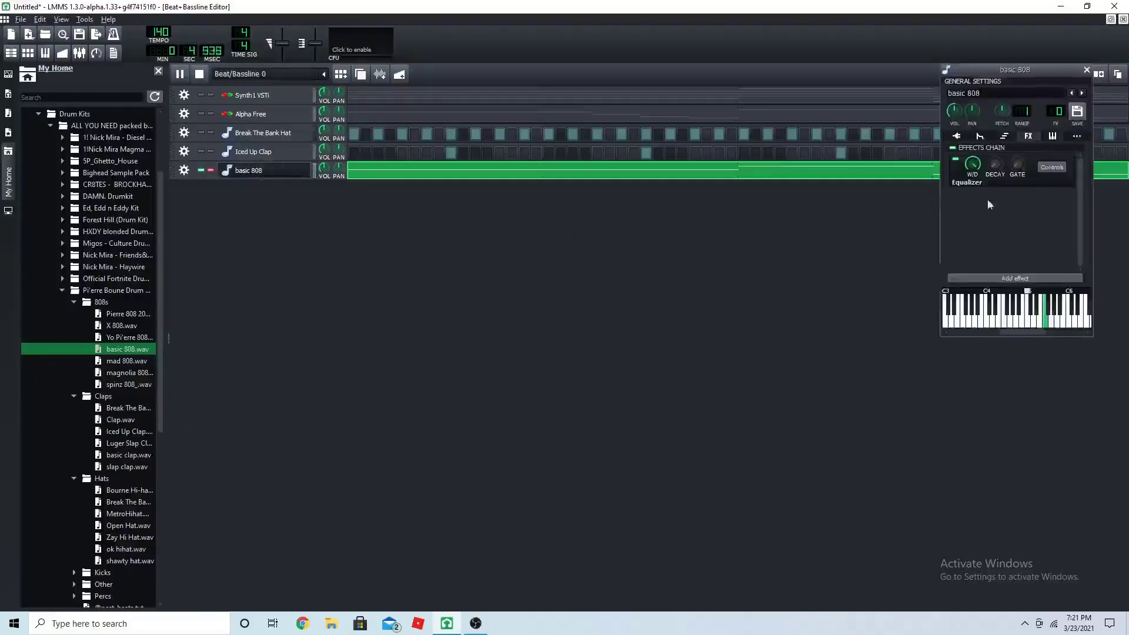
{"action": "left_click", "coordinate": [1046, 168]}
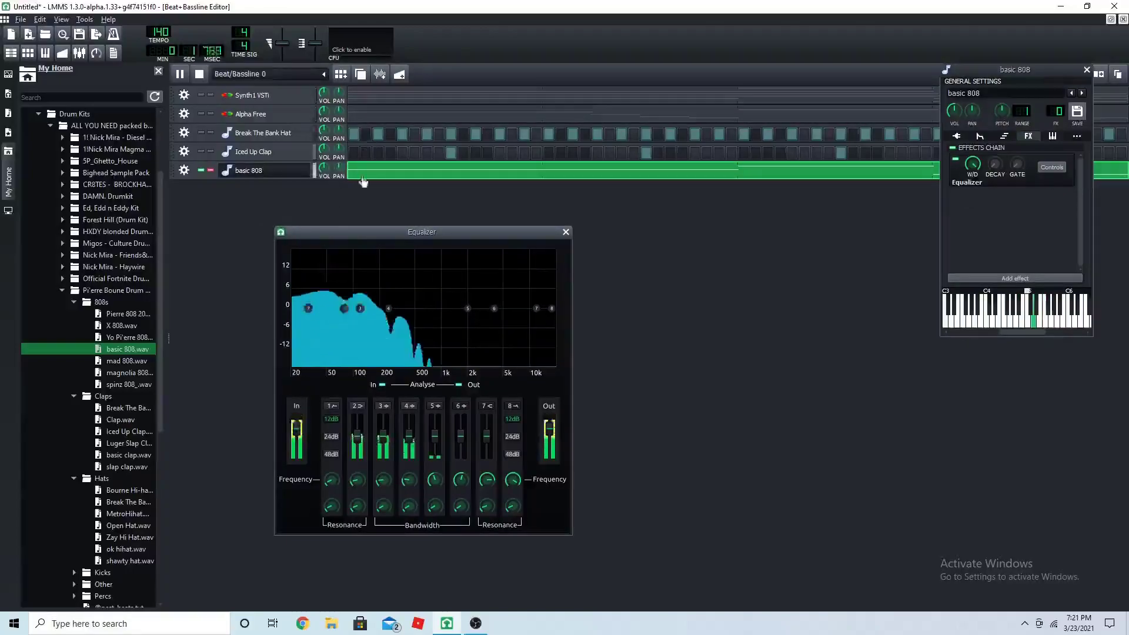
Cut the 808's lowest frequencies by raising Equalizer band 1's high-pass cutoff to between 50 and 100 Hz, and close the Equalizer
{"action": "mouse_move", "coordinate": [309, 312]}
{"action": "left_click_drag", "start_coordinate": [310, 312], "coordinate": [347, 310]}
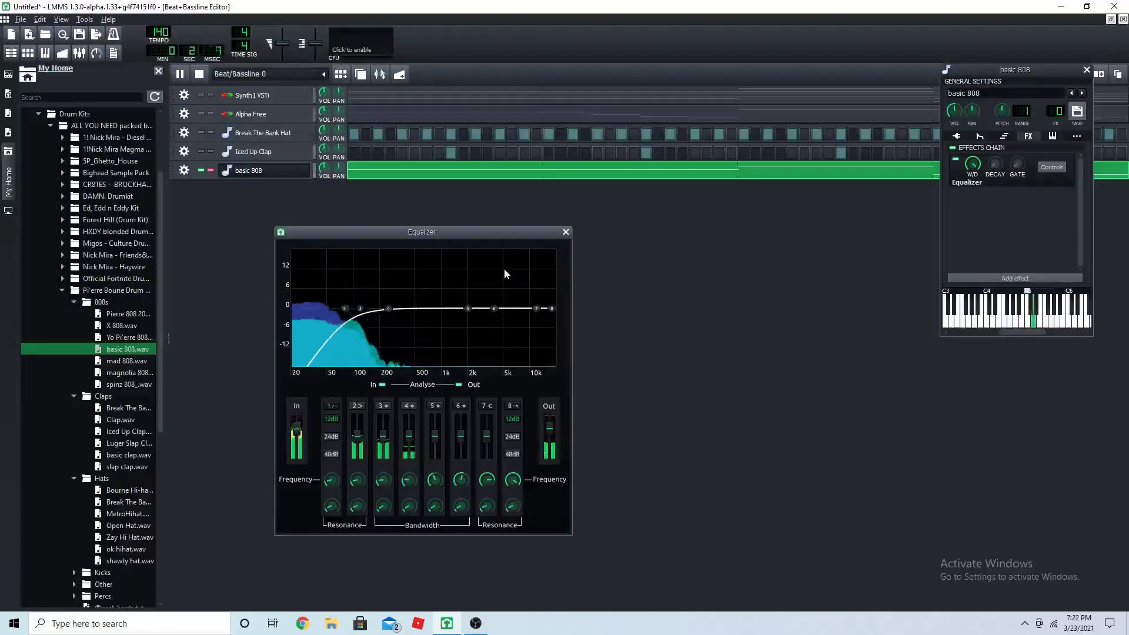
{"action": "left_click", "coordinate": [567, 232]}
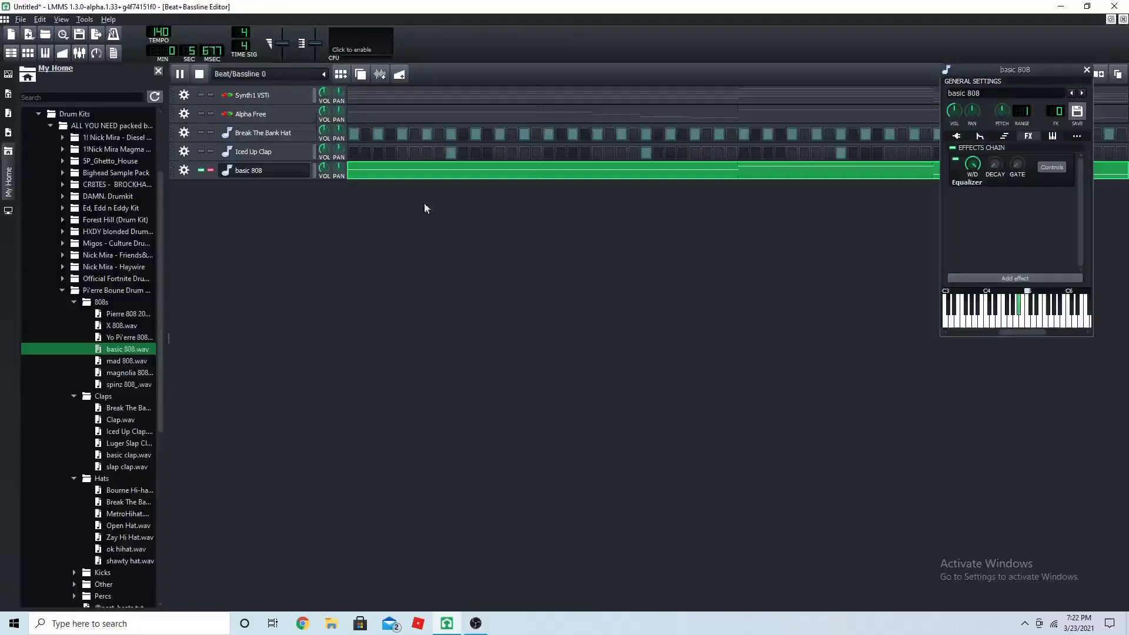
Open the basic 808 pattern in the piano roll and raise the velocity of all its notes to maximum
{"action": "right_click", "coordinate": [402, 176]}
{"action": "left_click", "coordinate": [428, 184]}
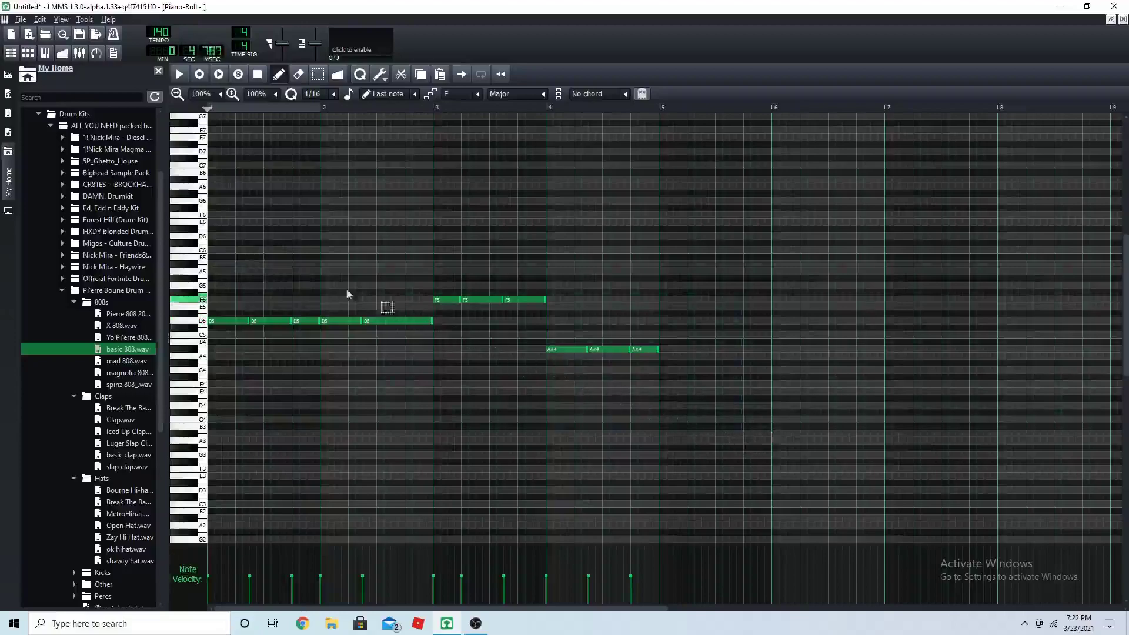
{"action": "key", "text": "ctrl+a"}
{"action": "left_click_drag", "start_coordinate": [365, 582], "coordinate": [378, 539]}
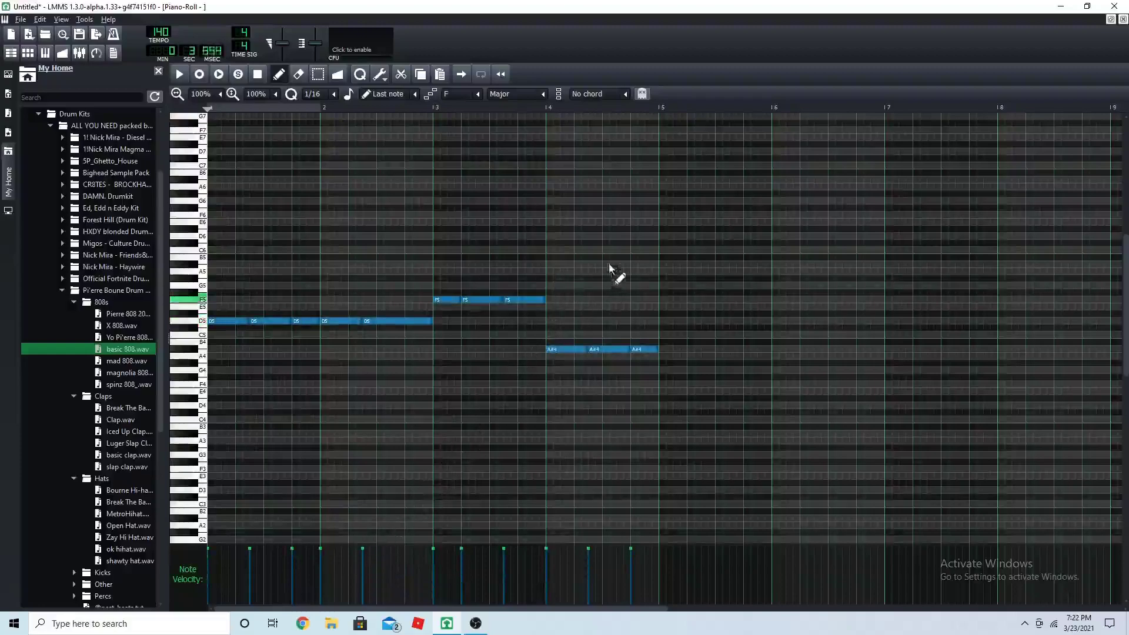
Close the piano roll, unsolo the basic 808 track, and listen to the full beat with the louder bassline
{"action": "left_click", "coordinate": [1123, 20]}
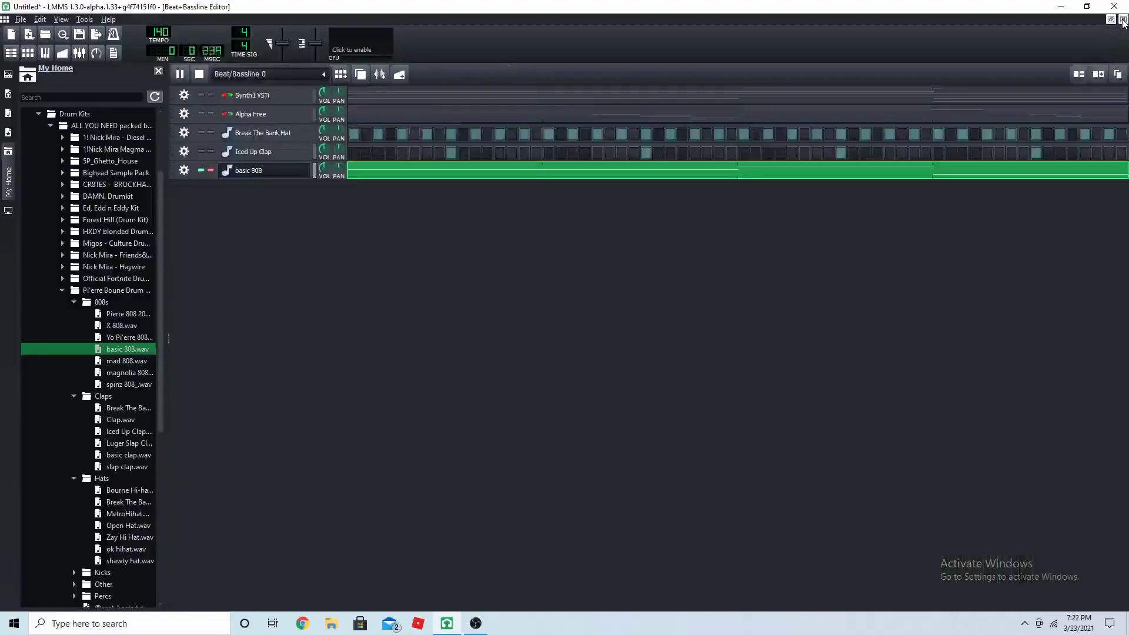
{"action": "left_click", "coordinate": [210, 172]}
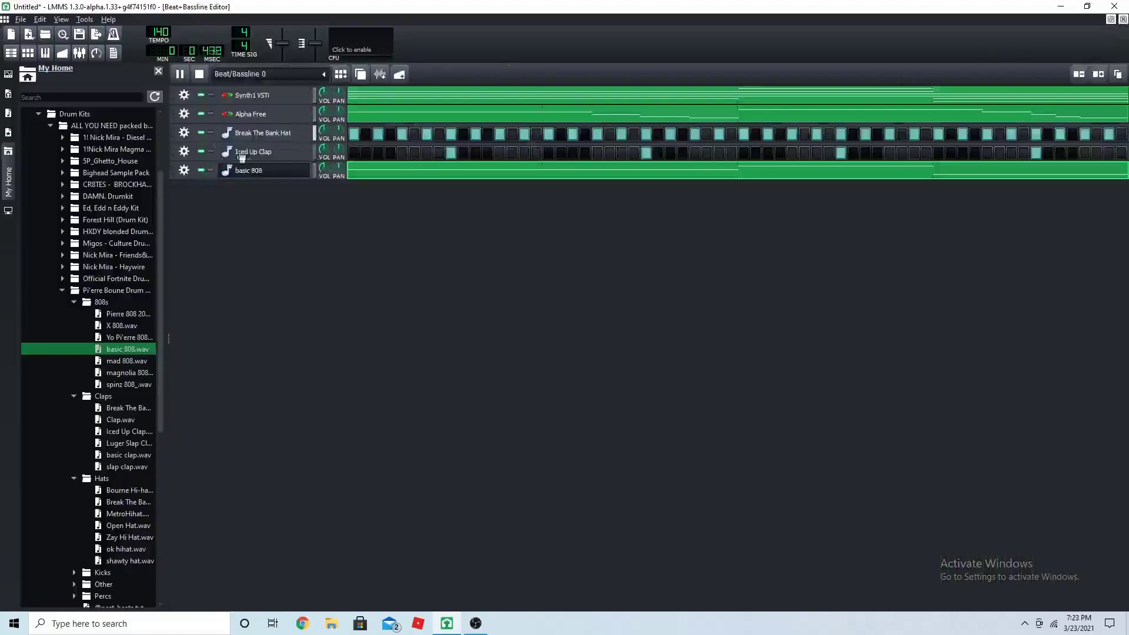
{"action": "left_click", "coordinate": [179, 81]}
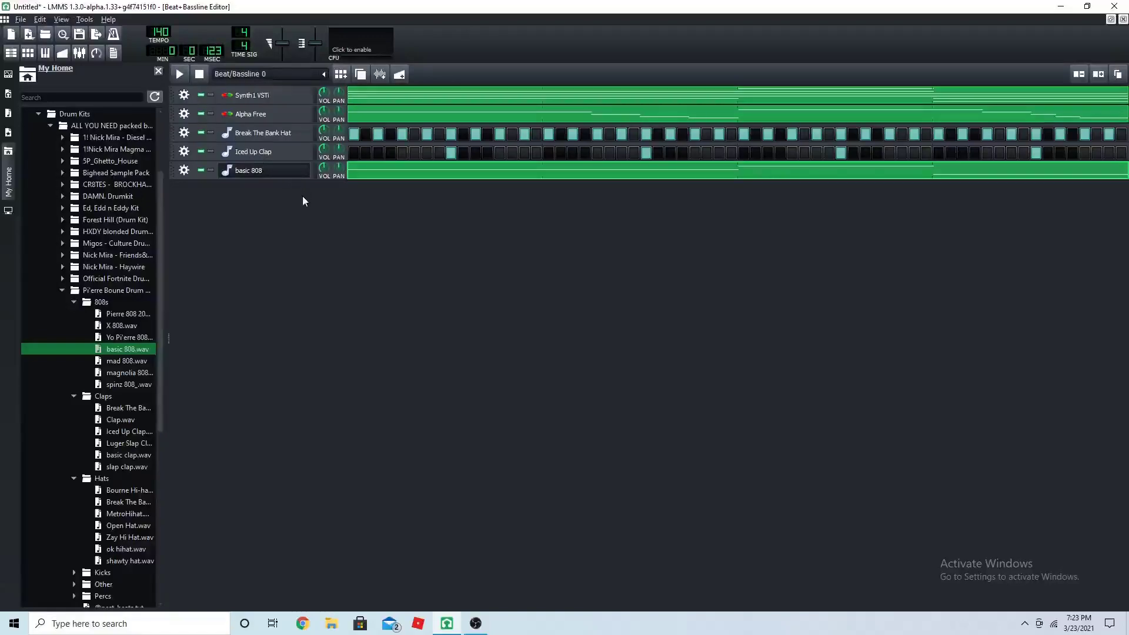
Clone the Break The Bank Hat track and open the copy's pattern in the piano roll
{"action": "left_click", "coordinate": [185, 134]}
{"action": "left_click", "coordinate": [207, 147]}
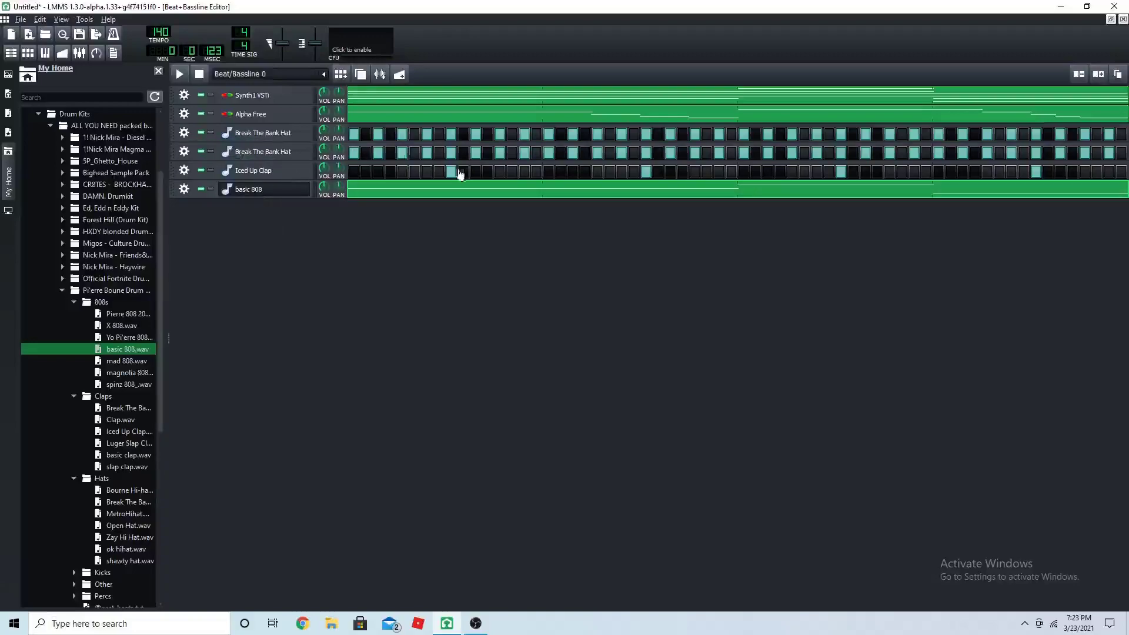
{"action": "right_click", "coordinate": [356, 158]}
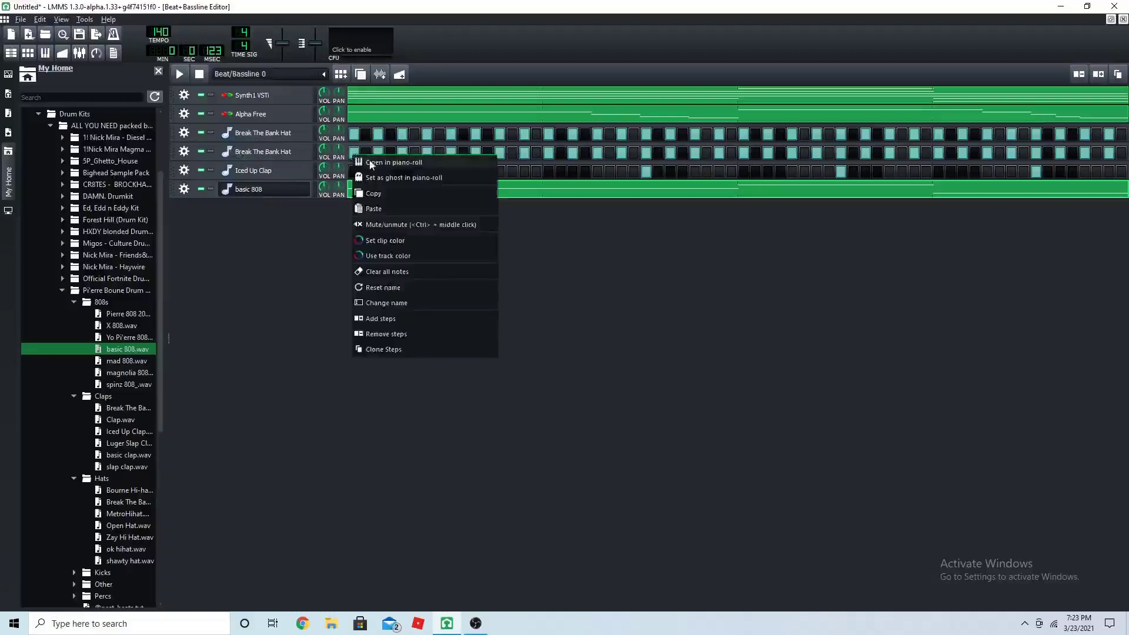
{"action": "left_click", "coordinate": [371, 164]}
Add an extra 1/16 A4 note after the first hi-hat hit of bar 1 and of bar 3, with the pattern playing
{"action": "left_click", "coordinate": [218, 470]}
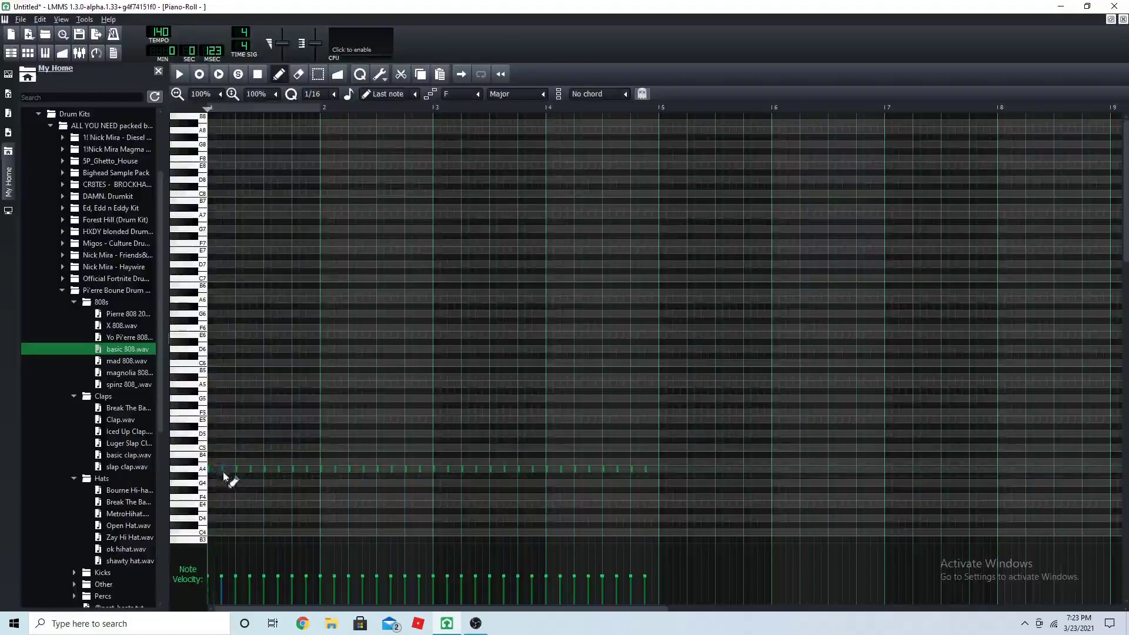
{"action": "left_click", "coordinate": [213, 468]}
{"action": "left_click", "coordinate": [179, 74]}
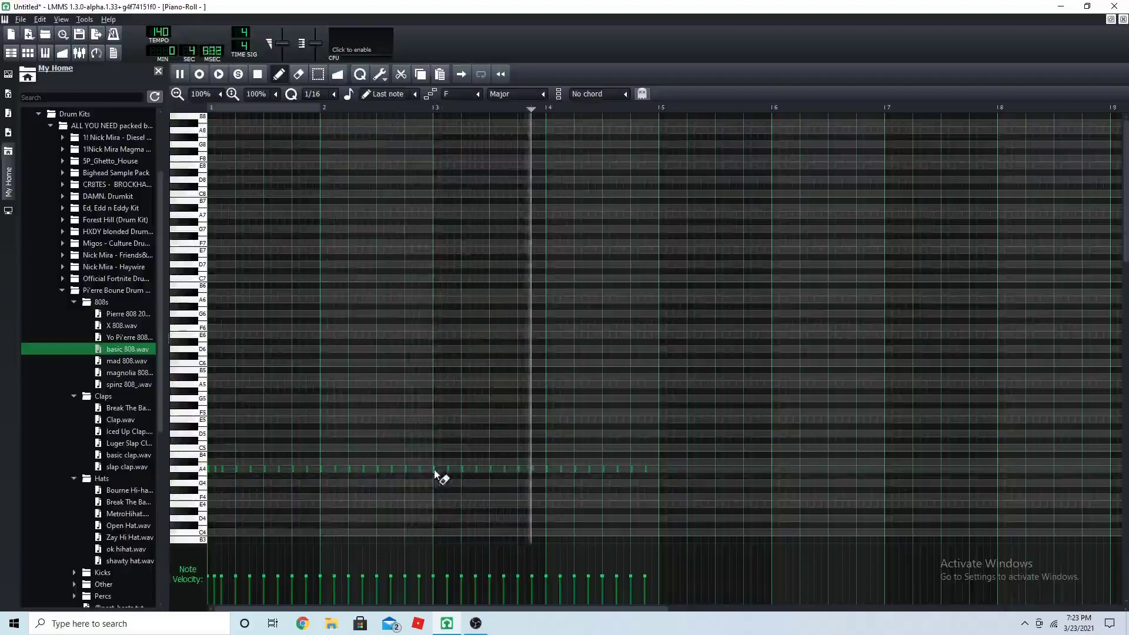
{"action": "left_click", "coordinate": [440, 469]}
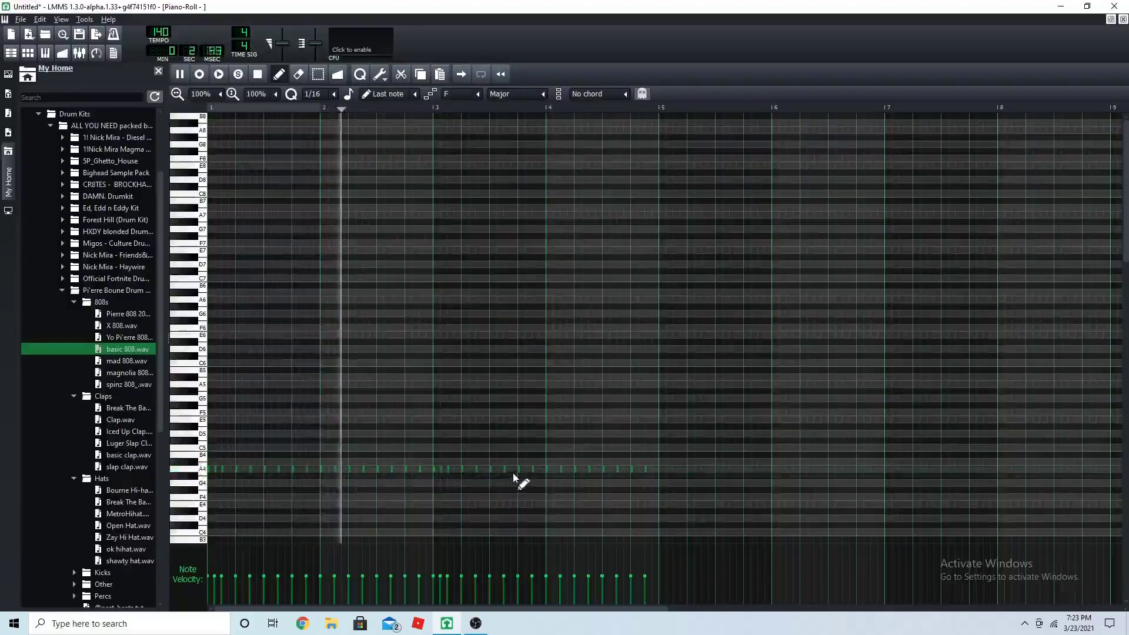
Set the quantization to 1/32 and add three A4 notes to form a hi-hat roll on beat 2 of bar 1
{"action": "scroll", "coordinate": [312, 94], "scroll_direction": "down", "scroll_amount": 1}
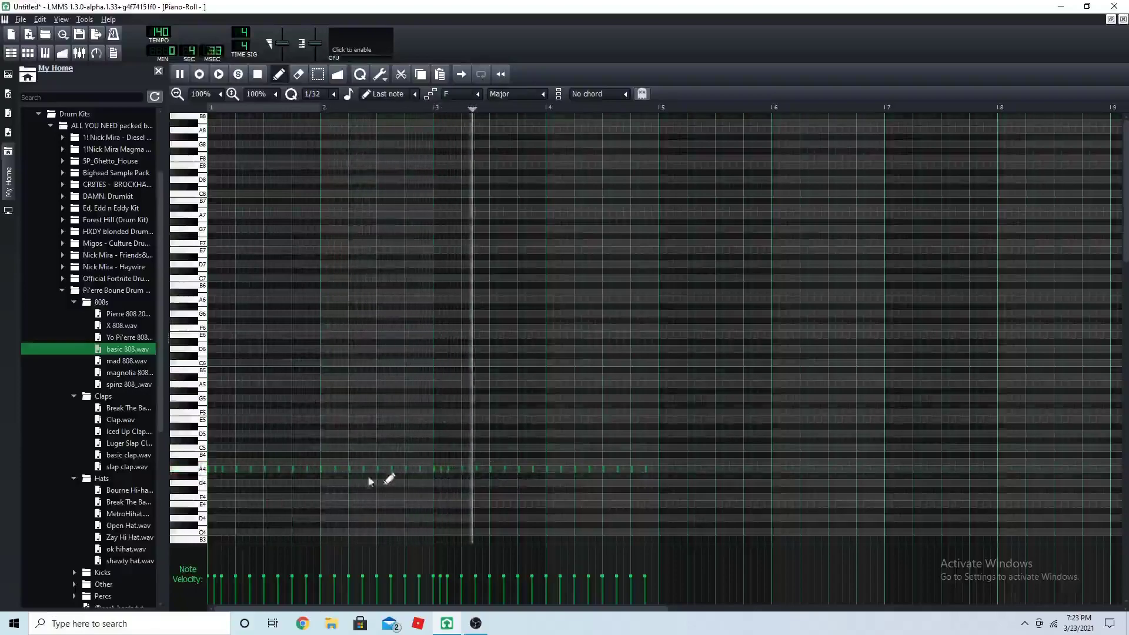
{"action": "left_click", "coordinate": [238, 469]}
{"action": "left_click", "coordinate": [244, 469]}
{"action": "left_click", "coordinate": [249, 469]}
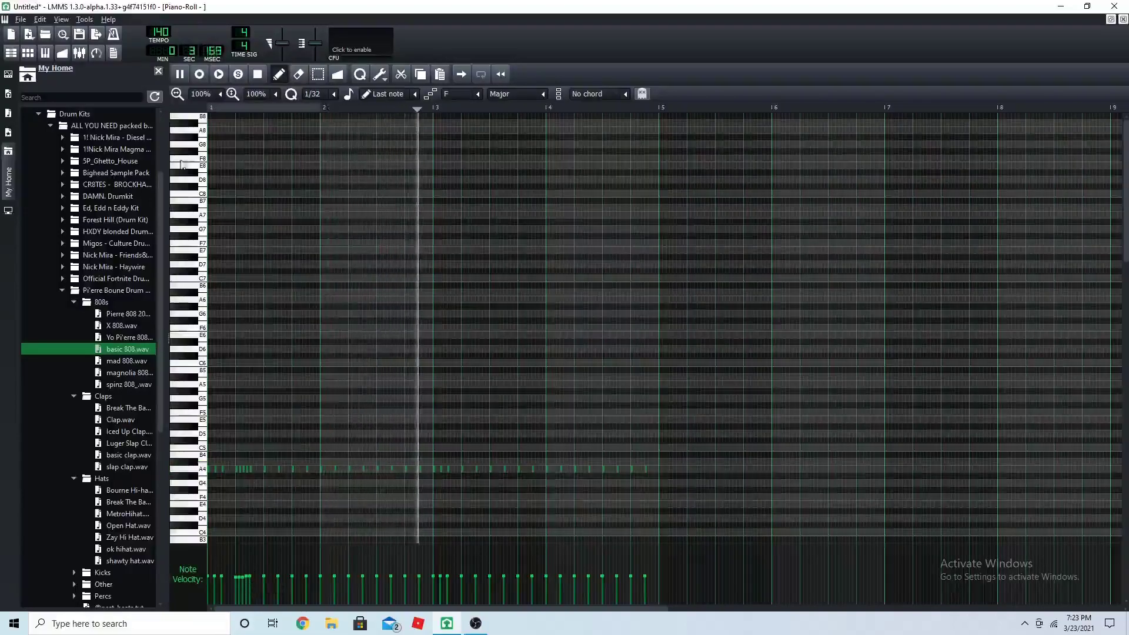
Zoom the piano roll to 400% and play back the hi-hat roll in bar 1
{"action": "scroll", "coordinate": [203, 95], "scroll_direction": "down", "scroll_amount": 1}
{"action": "scroll", "coordinate": [203, 96], "scroll_direction": "down", "scroll_amount": 1}
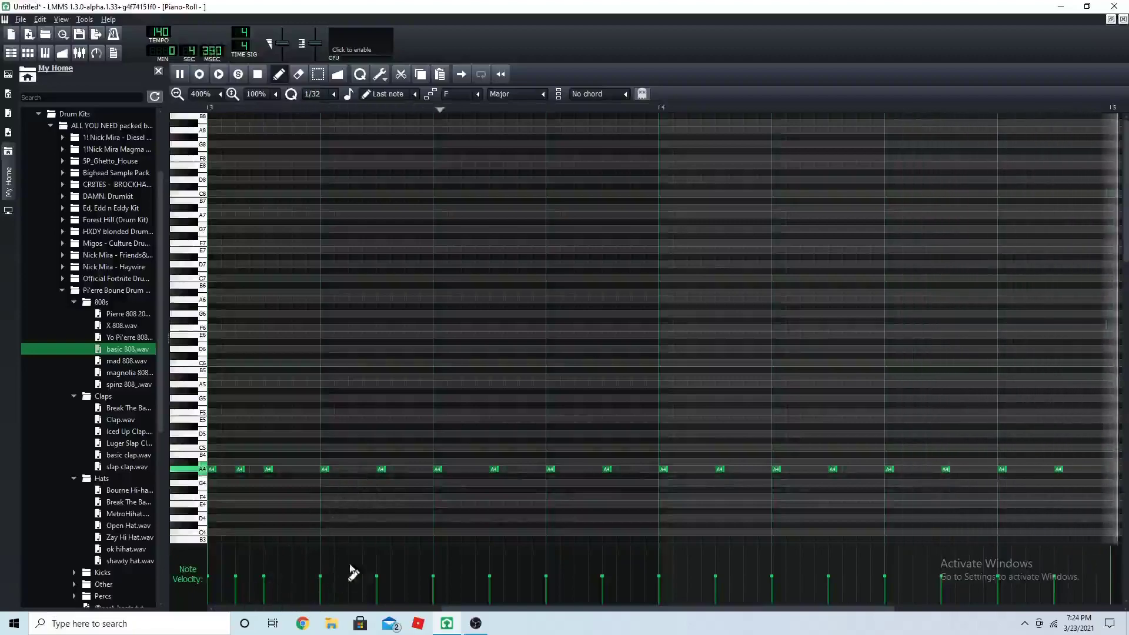
{"action": "left_click", "coordinate": [179, 75]}
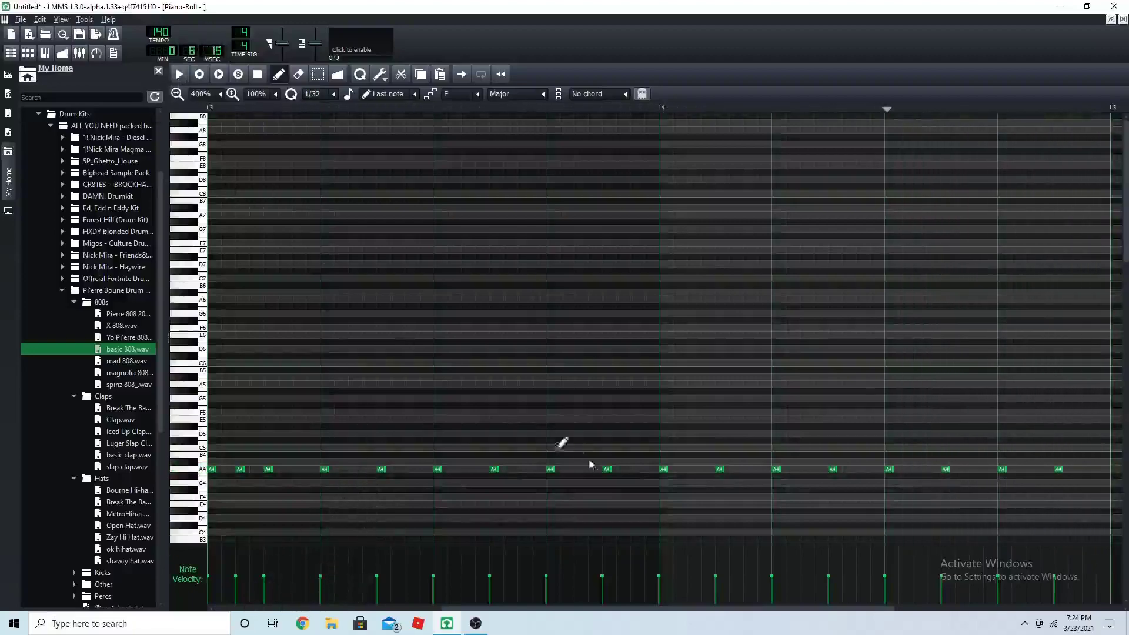
{"action": "left_click_drag", "start_coordinate": [495, 609], "coordinate": [265, 617]}
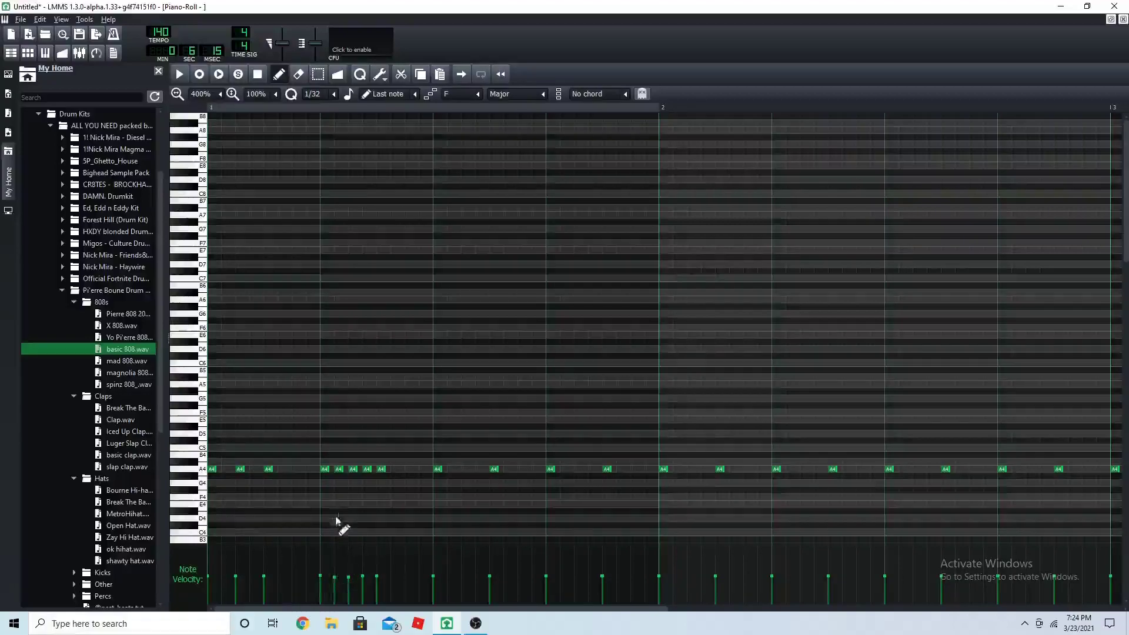
{"action": "left_click", "coordinate": [309, 109]}
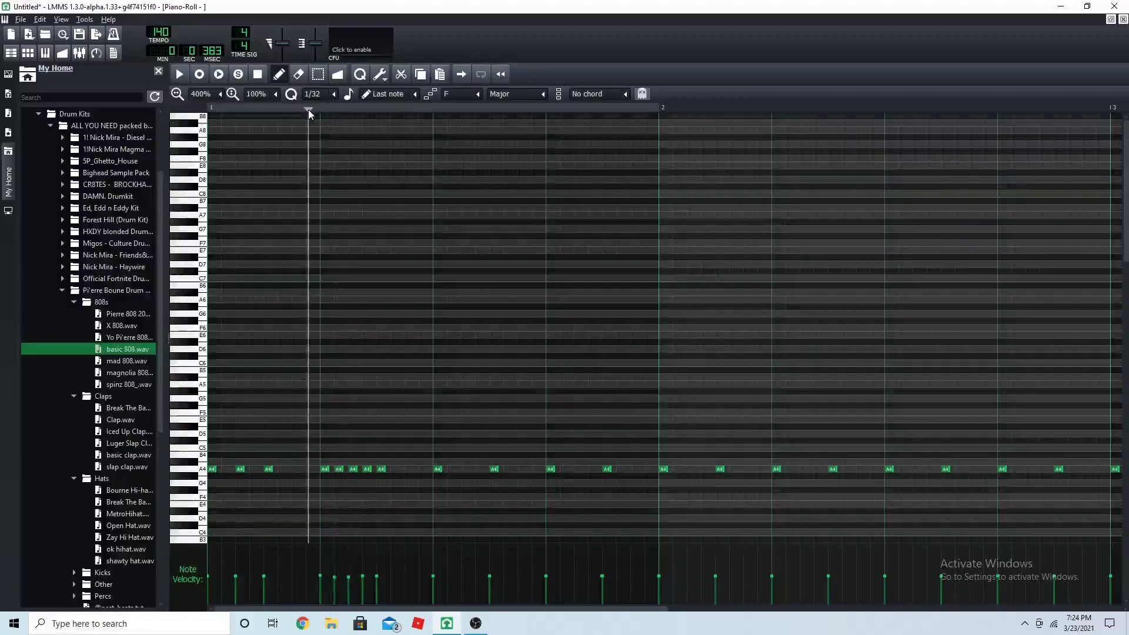
{"action": "key", "text": "space"}
{"action": "key", "text": "space"}
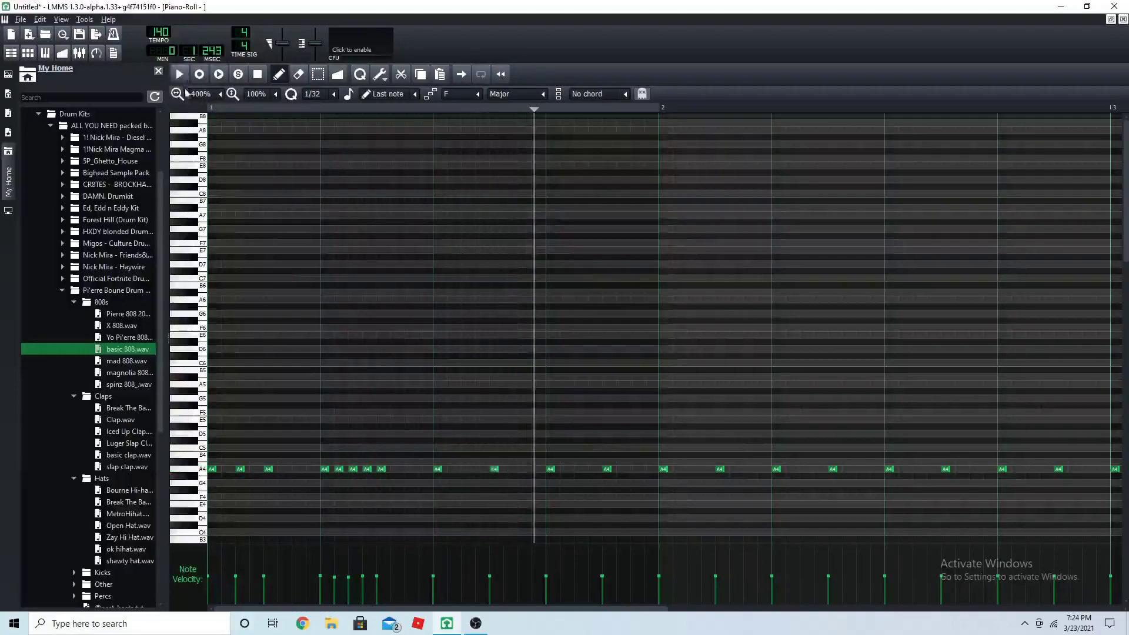
Taper the velocities of the bar 1 hi-hat roll gradually down to 38% on its last note
{"action": "double_click", "coordinate": [348, 582]}
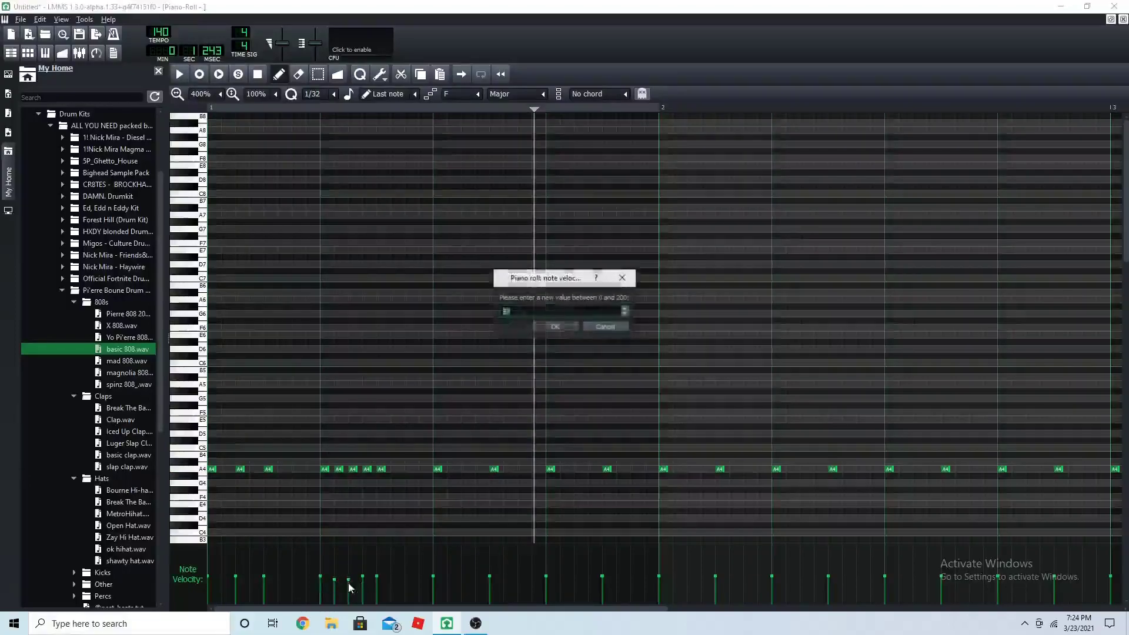
{"action": "left_click", "coordinate": [568, 327]}
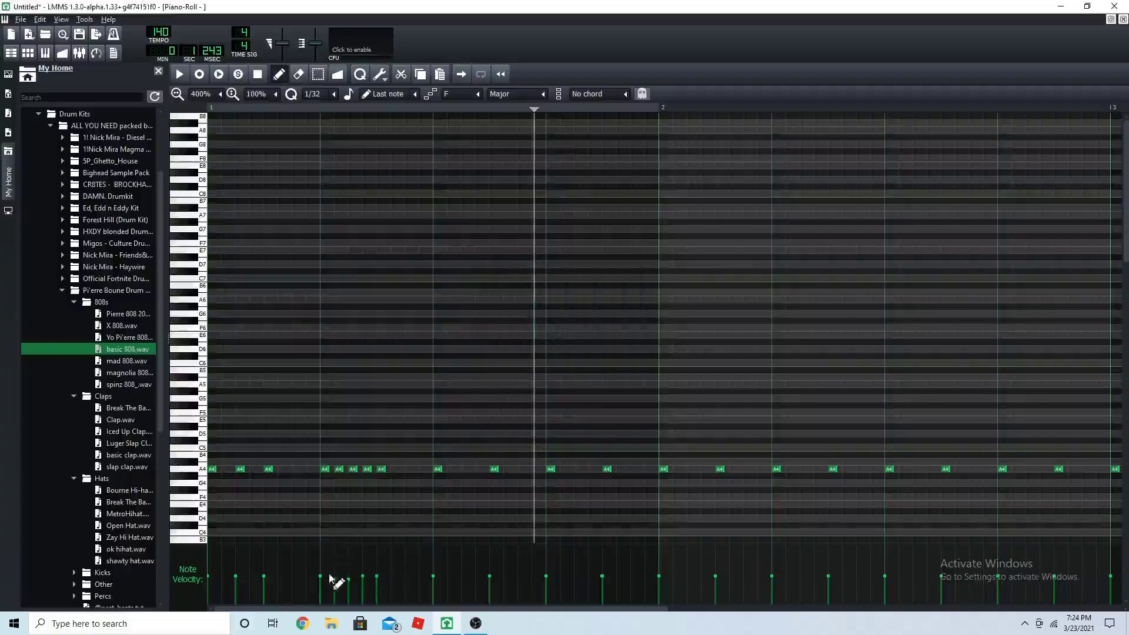
{"action": "mouse_move", "coordinate": [320, 581]}
{"action": "left_click_drag", "start_coordinate": [320, 579], "coordinate": [379, 595]}
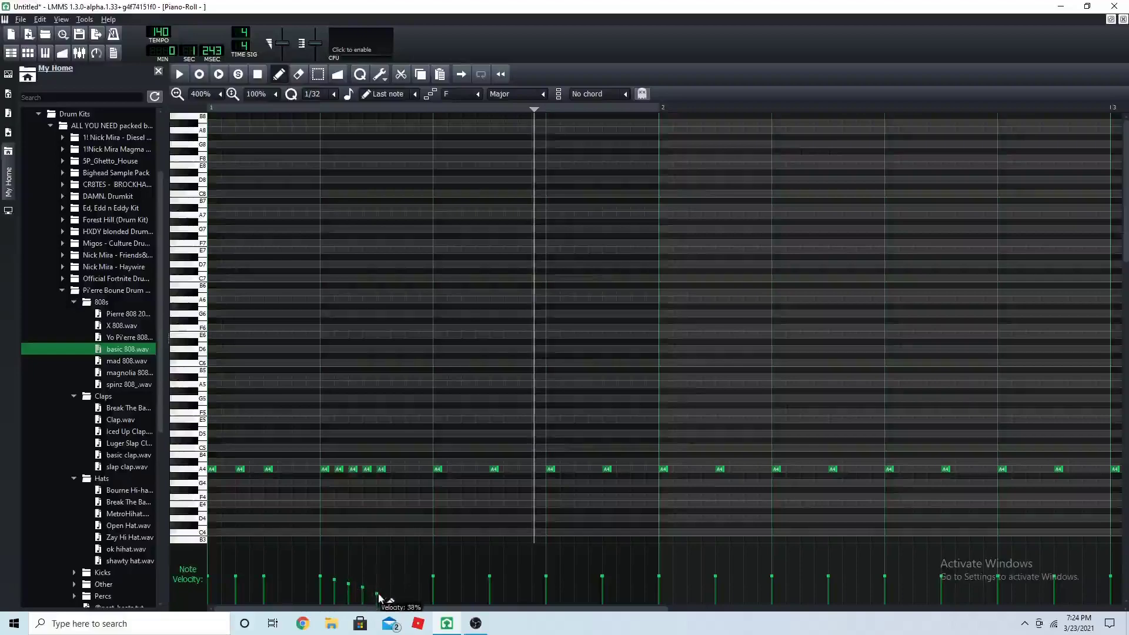
Play back the hi-hat pattern from just before the roll to hear the tapered velocities
{"action": "left_click", "coordinate": [297, 108]}
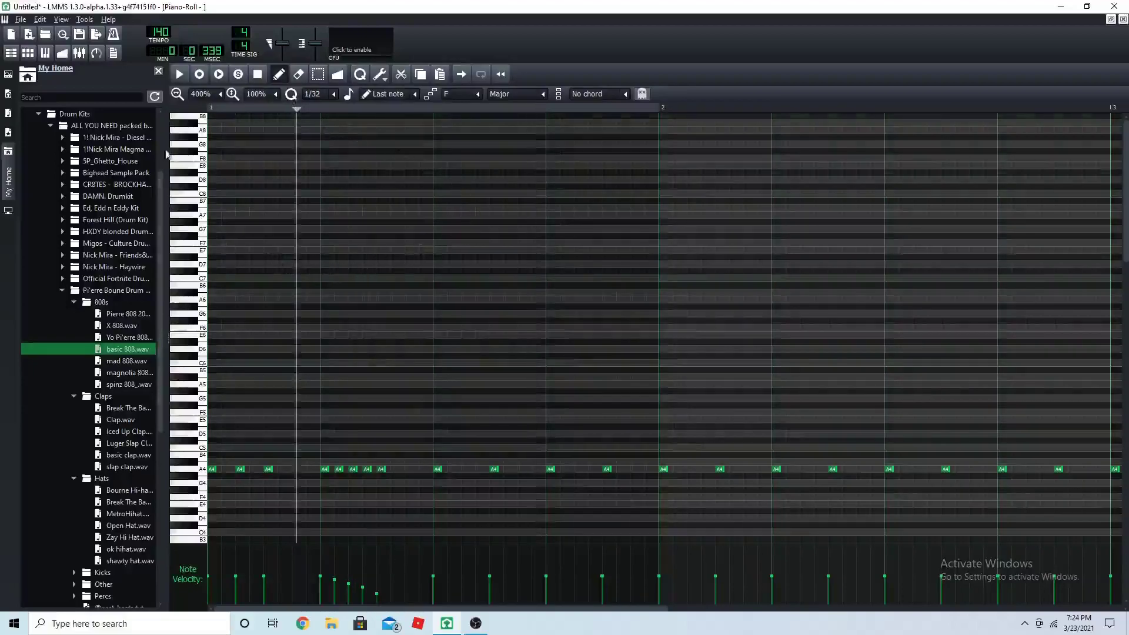
{"action": "left_click", "coordinate": [178, 74]}
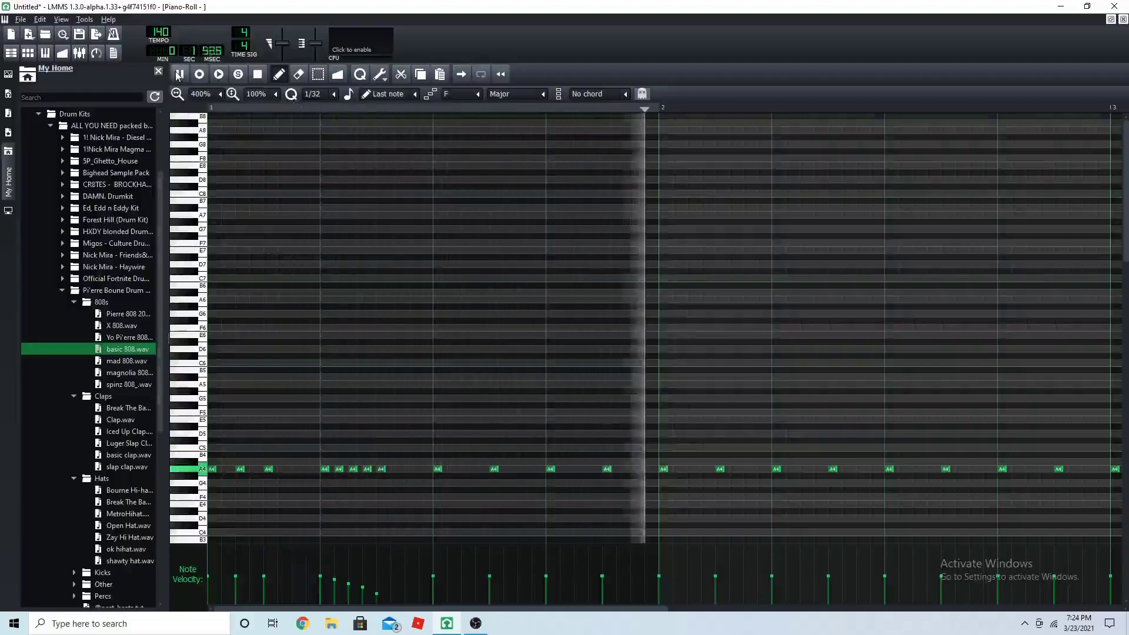
{"action": "key", "text": "space"}
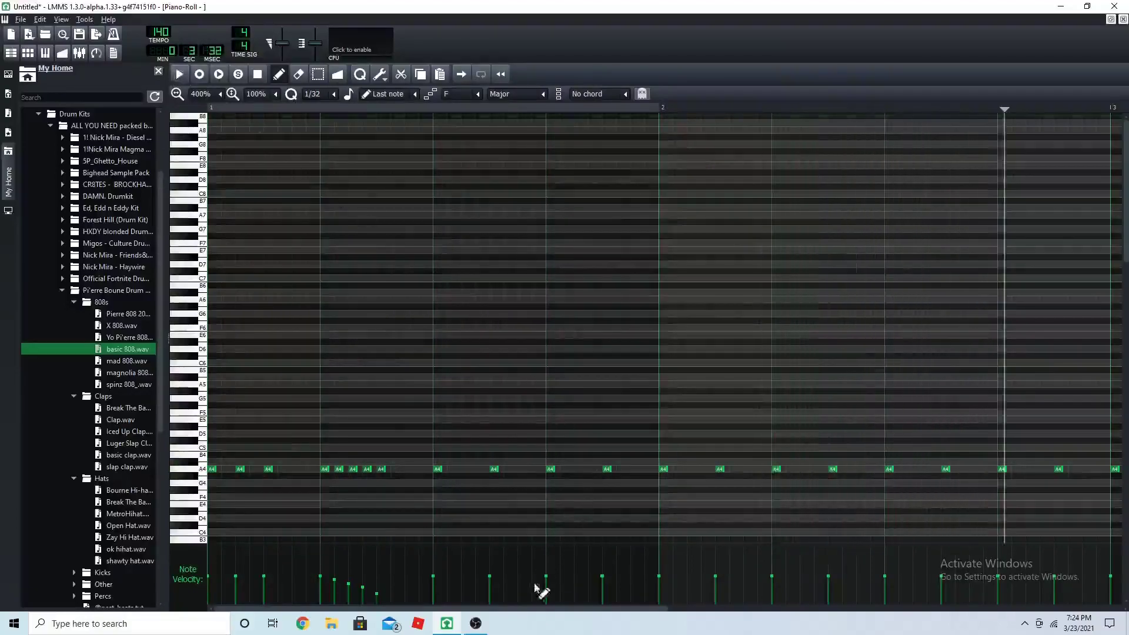
Add velocity-tapered A4 hi-hat rolls on beats 1 and 2 of bar 4, matching the roll in bar 1
{"action": "left_click_drag", "start_coordinate": [537, 608], "coordinate": [727, 609]}
{"action": "scroll", "coordinate": [207, 101], "scroll_direction": "down", "scroll_amount": 2}
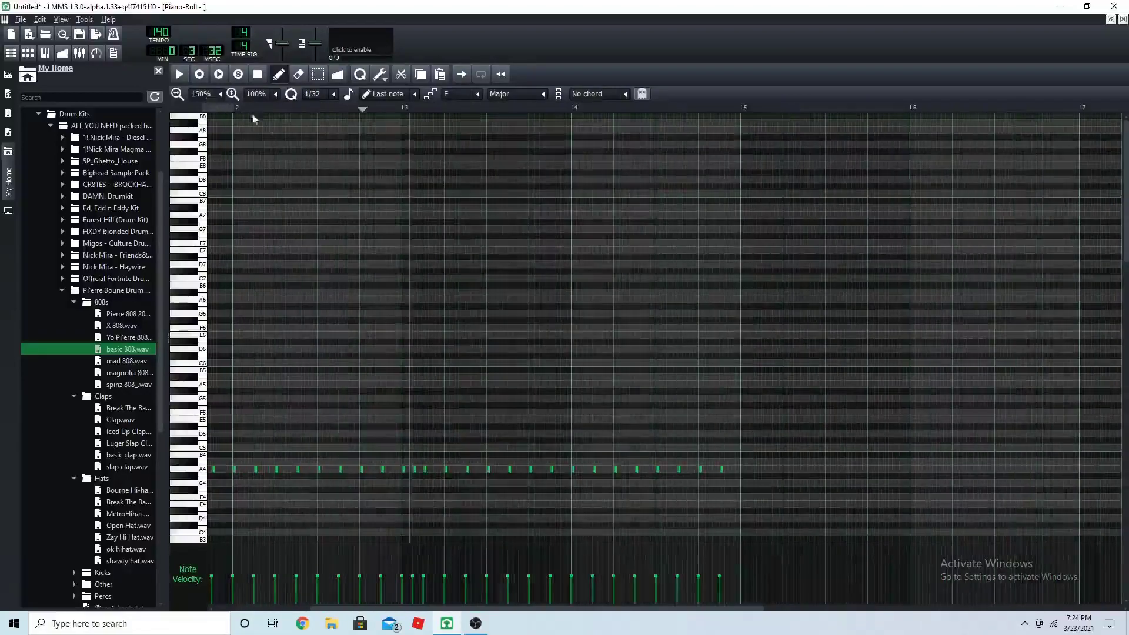
{"action": "left_click_drag", "start_coordinate": [635, 609], "coordinate": [504, 600]}
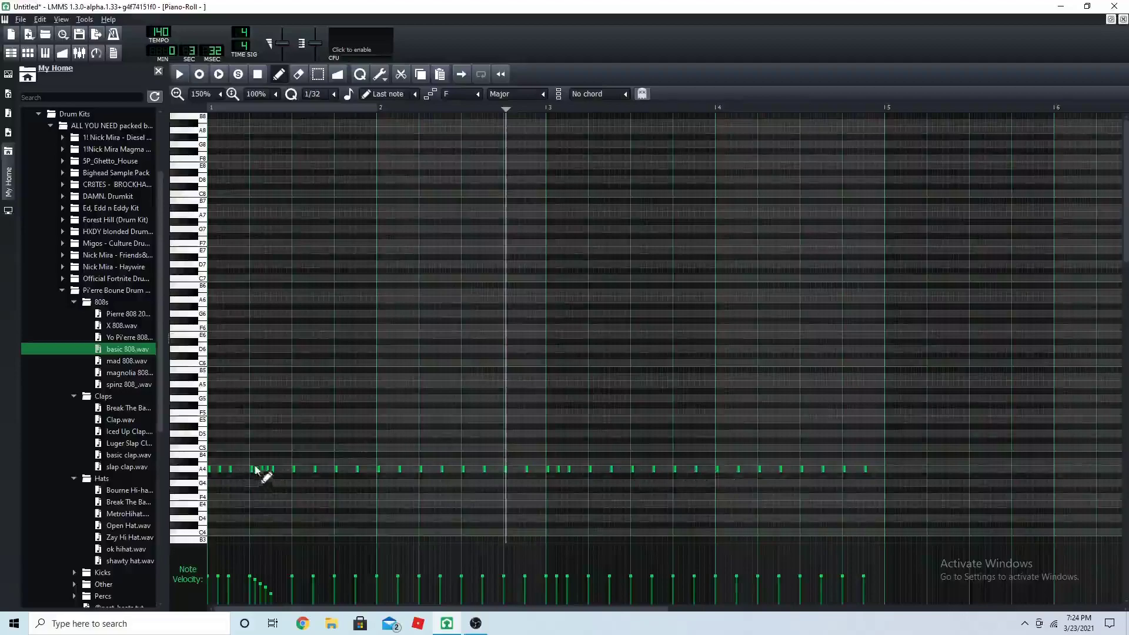
{"action": "left_click_drag", "start_coordinate": [268, 470], "coordinate": [770, 478]}
Play back the hi-hat pattern from bar 1, and then the whole Beat/Bassline 0 with all tracks
{"action": "left_click", "coordinate": [206, 109]}
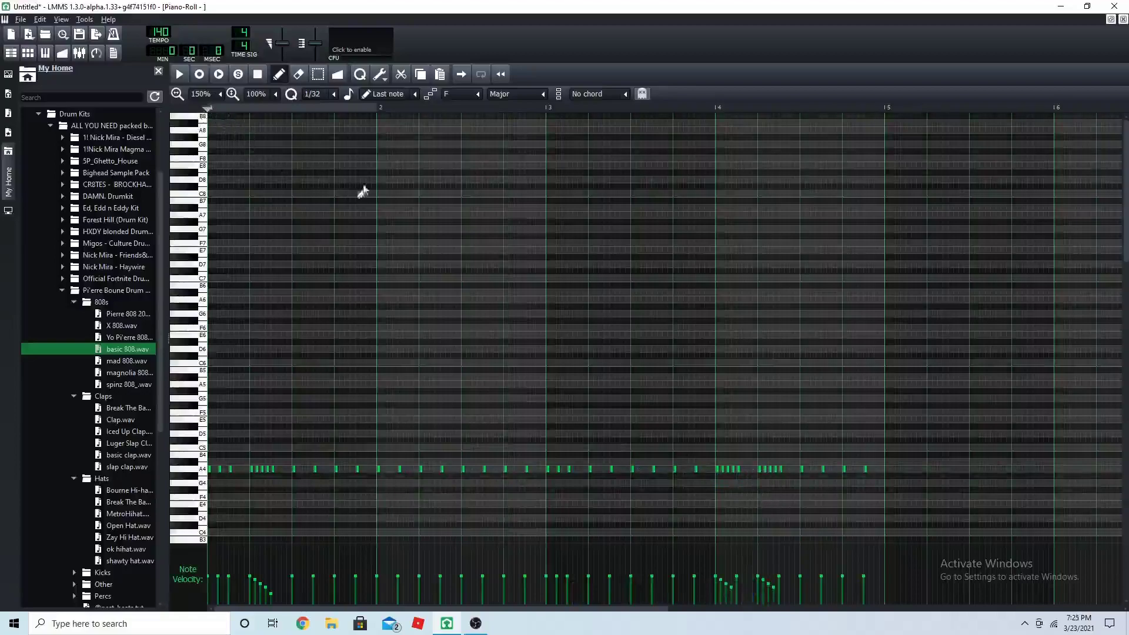
{"action": "key", "text": "space"}
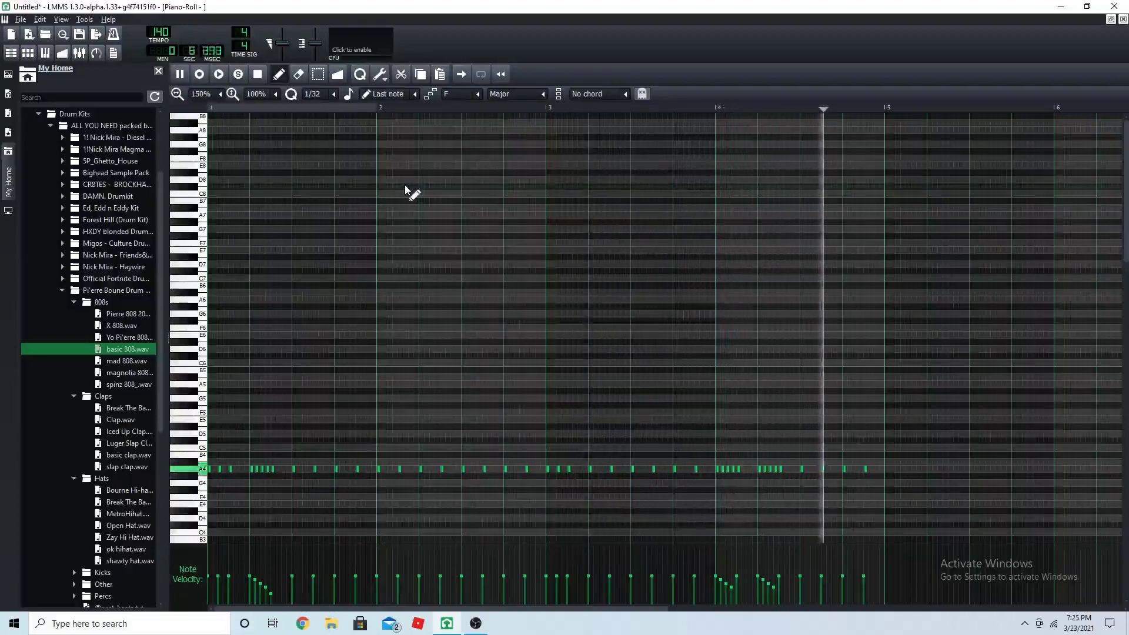
{"action": "key", "text": "F6"}
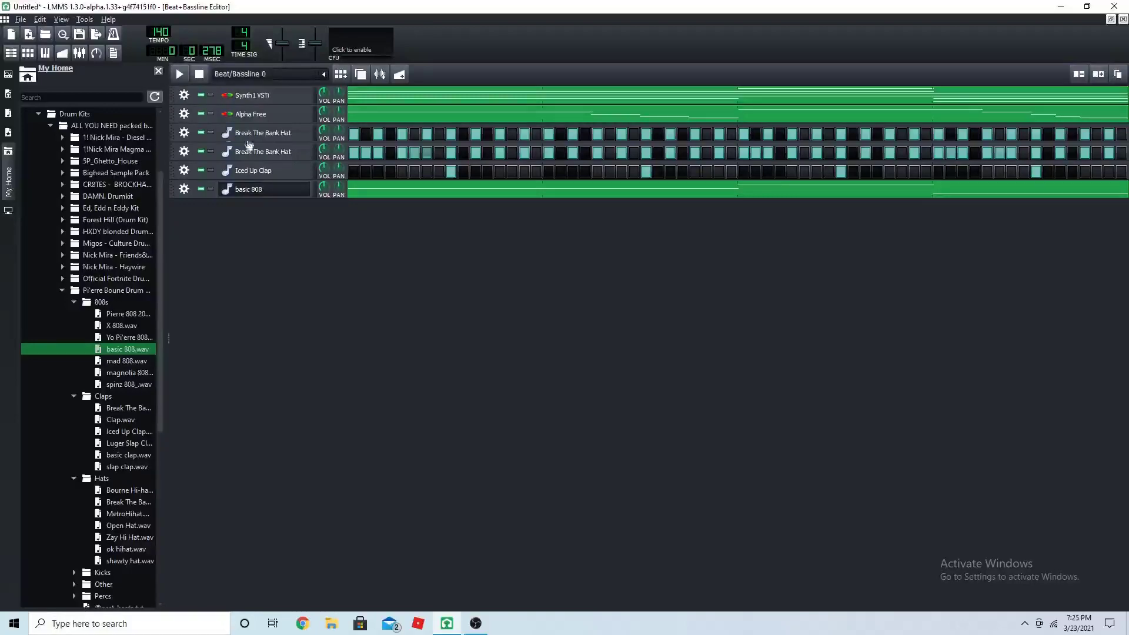
{"action": "left_click", "coordinate": [179, 74]}
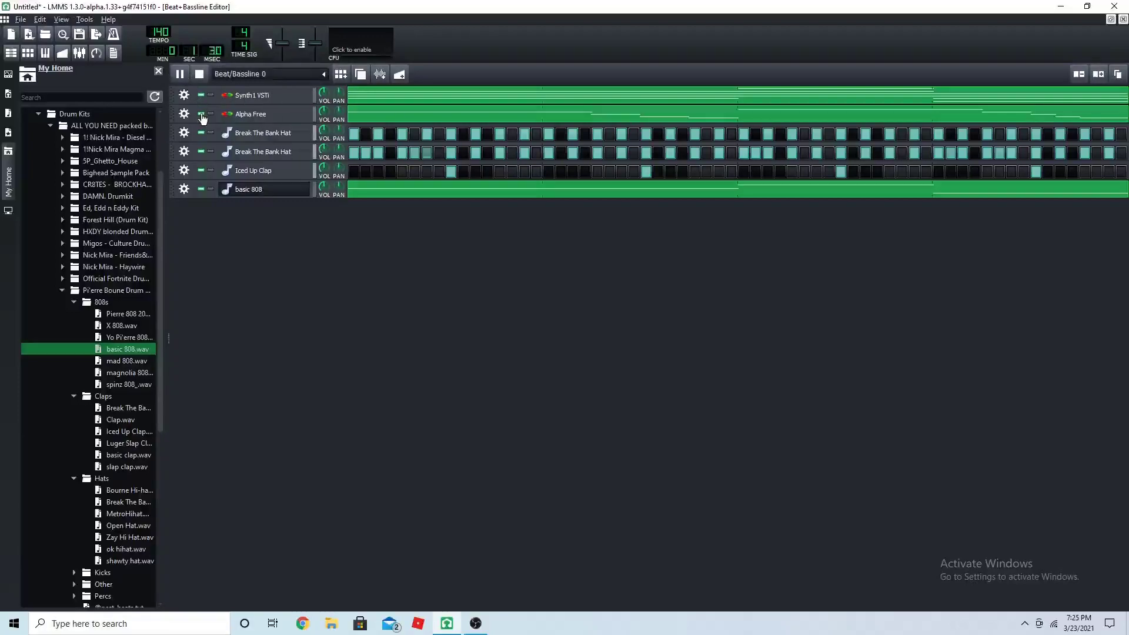
{"action": "left_click", "coordinate": [180, 75]}
Mute the Alpha Free track and toggle the mutes of both Break The Bank Hat tracks off and on
{"action": "left_click", "coordinate": [201, 114]}
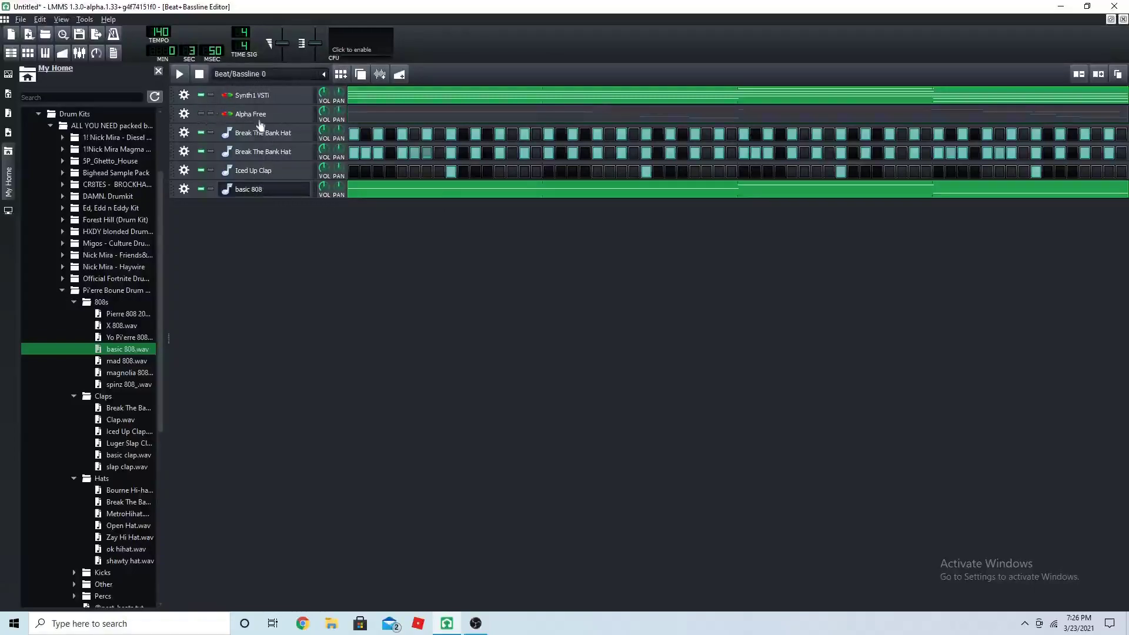
{"action": "left_click", "coordinate": [201, 152]}
{"action": "left_click", "coordinate": [201, 133]}
{"action": "left_click", "coordinate": [201, 151]}
{"action": "left_click", "coordinate": [201, 133]}
{"action": "left_click", "coordinate": [202, 152]}
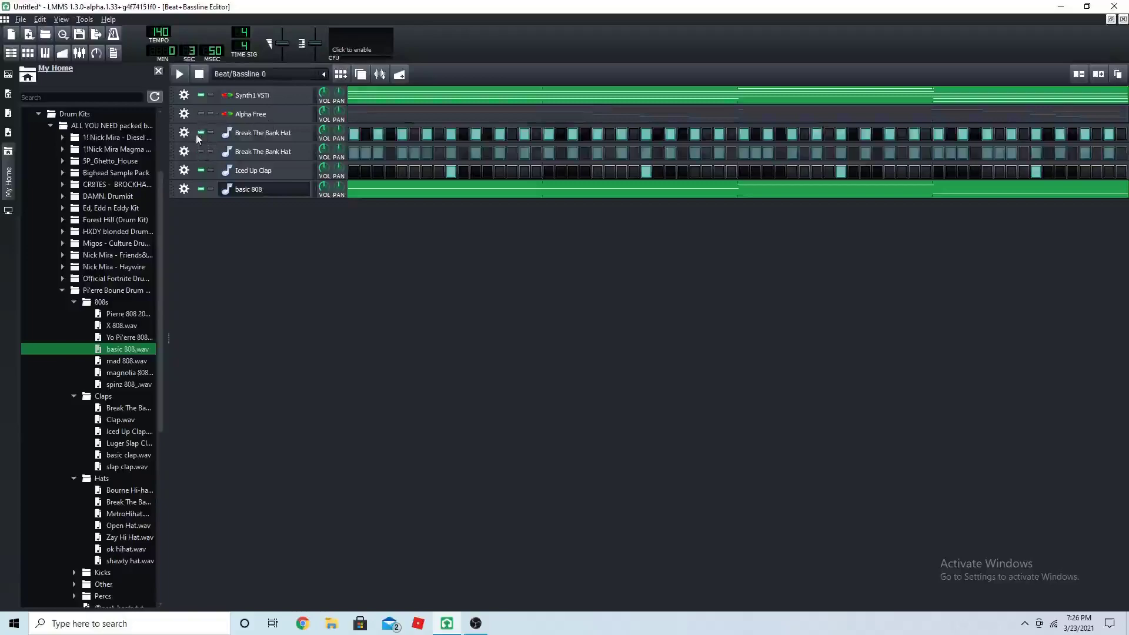
{"action": "left_click", "coordinate": [201, 152]}
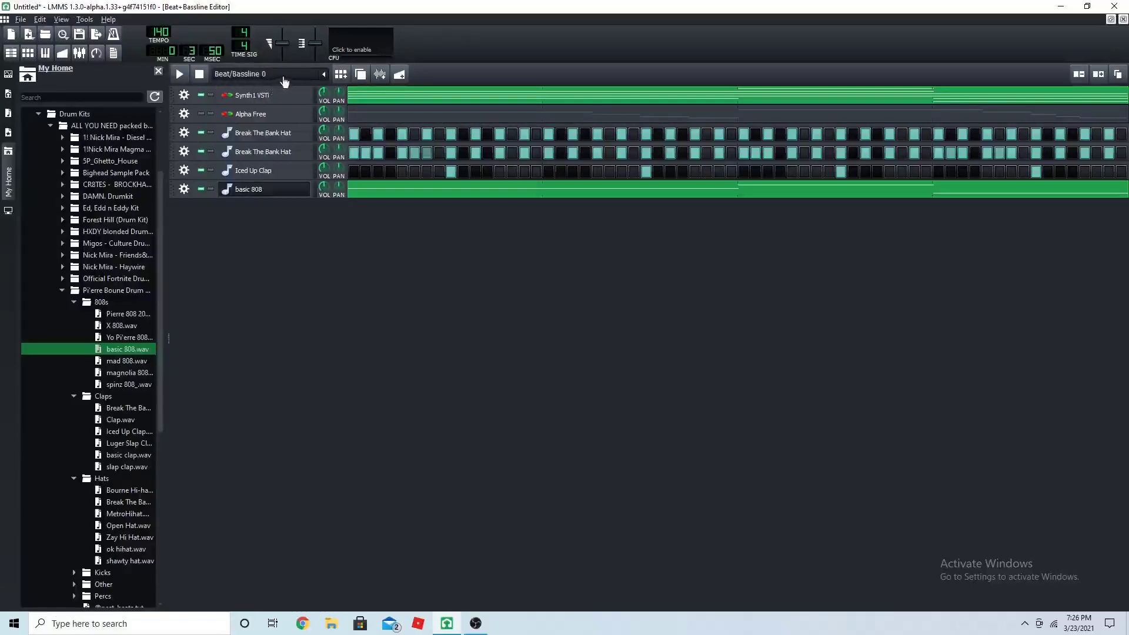
Add new beat/basslines up to Beat/Bassline 5, and unmute the Alpha Free track back in Beat/Bassline 0
{"action": "left_click", "coordinate": [340, 74]}
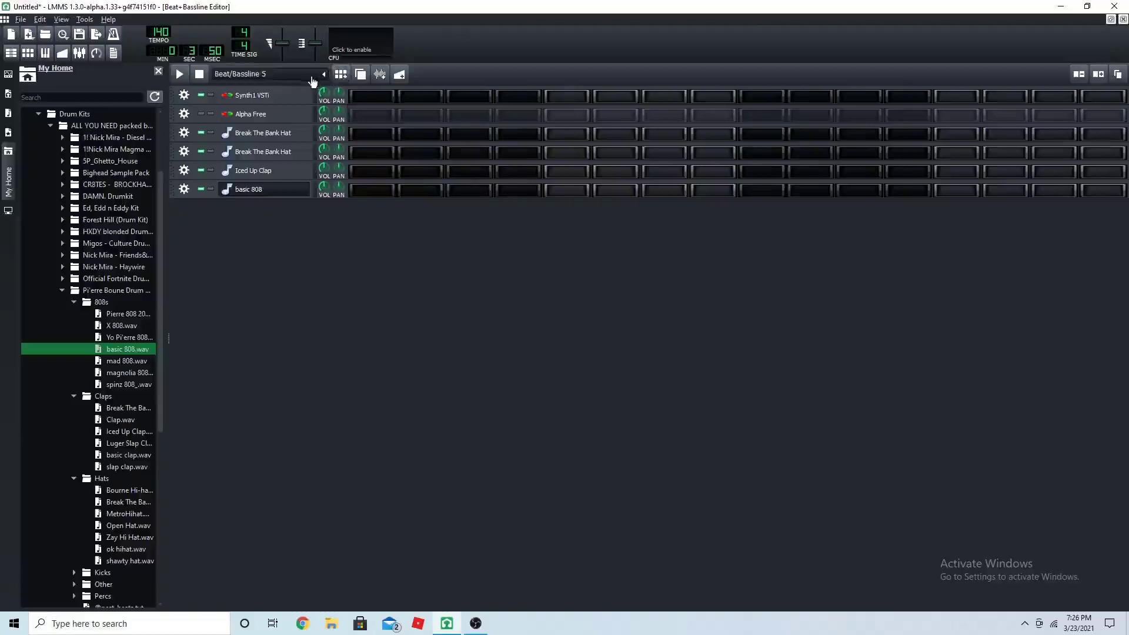
{"action": "scroll", "coordinate": [307, 79], "scroll_direction": "up", "scroll_amount": 5}
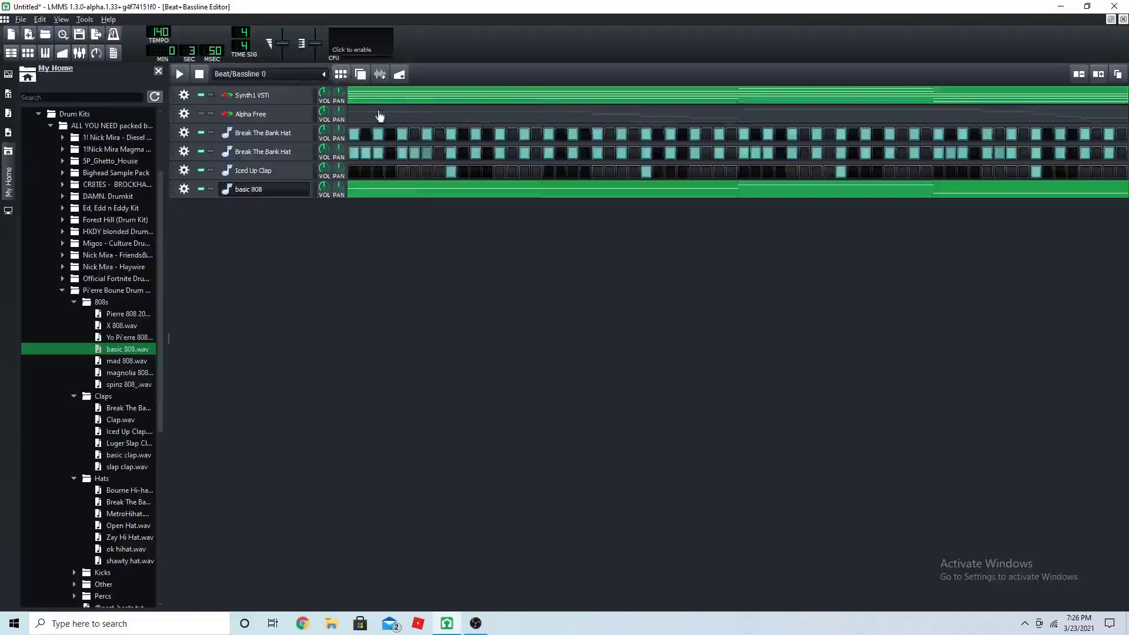
{"action": "left_click", "coordinate": [201, 115]}
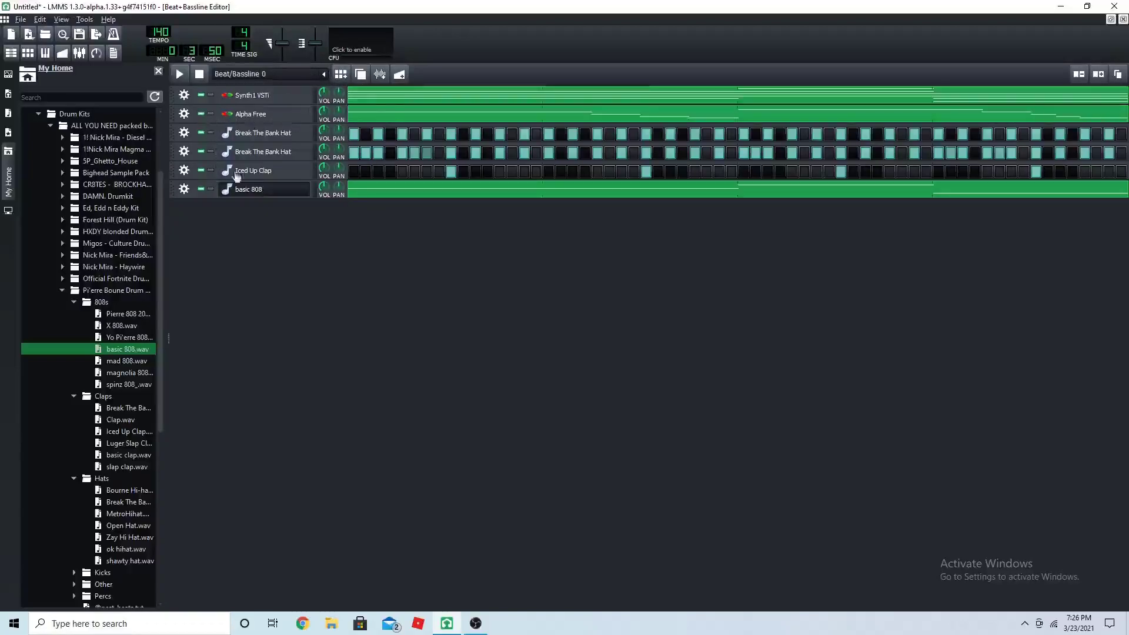
Copy all Alpha Free melody notes from Beat/Bassline 0 into the Alpha Free track of Beat/Bassline 1 and play them back
{"action": "right_click", "coordinate": [377, 122]}
{"action": "left_click", "coordinate": [424, 127]}
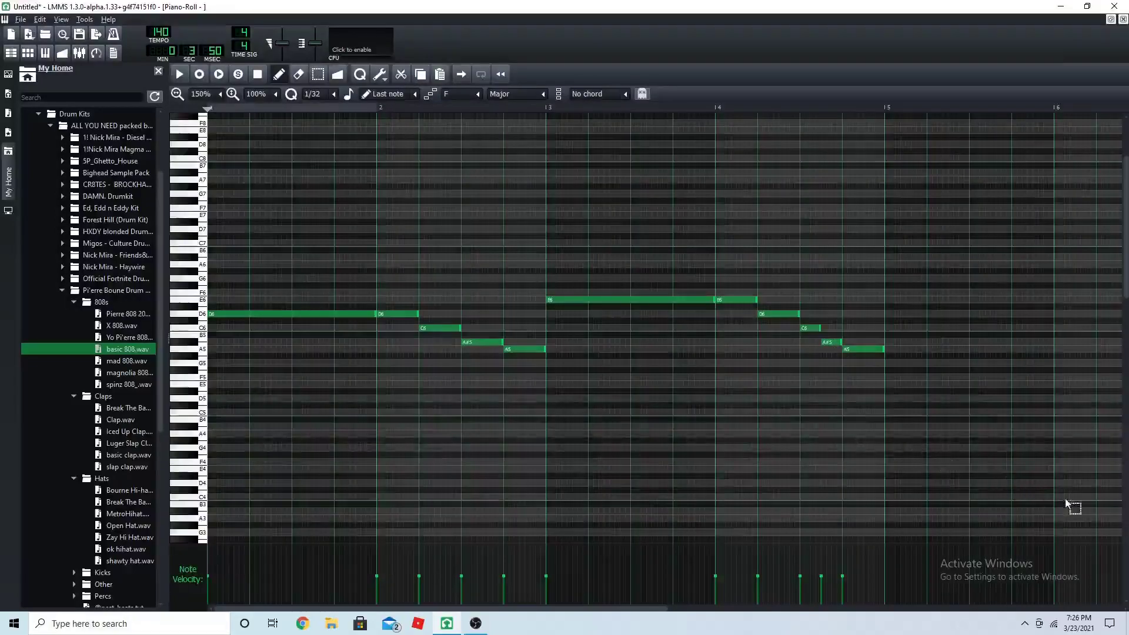
{"action": "key", "text": "ctrl+a"}
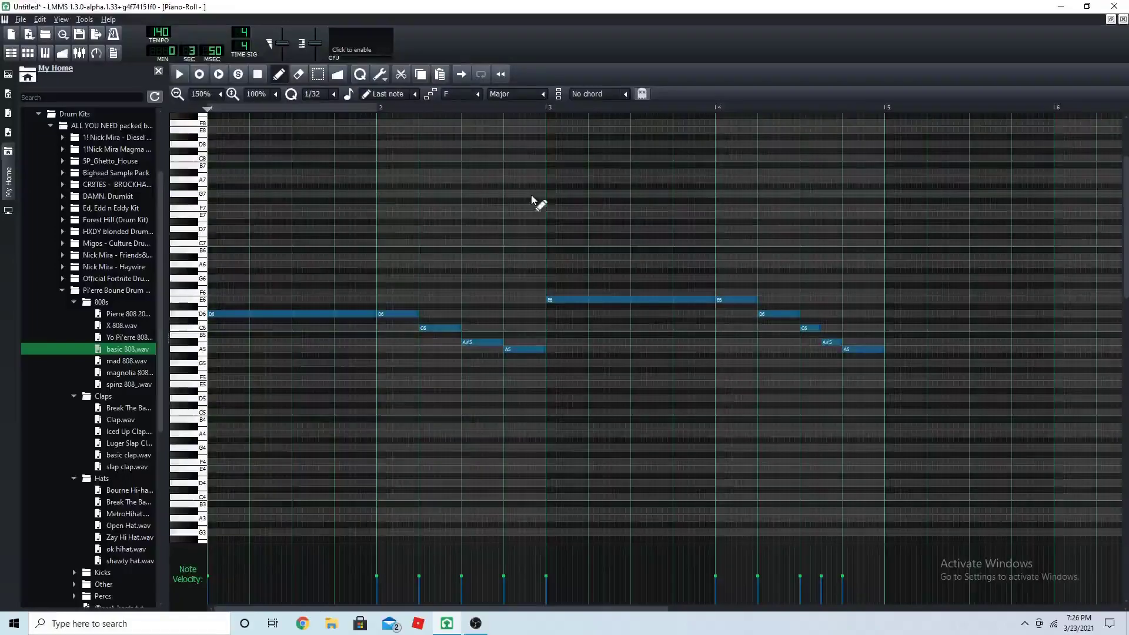
{"action": "left_click", "coordinate": [1123, 19]}
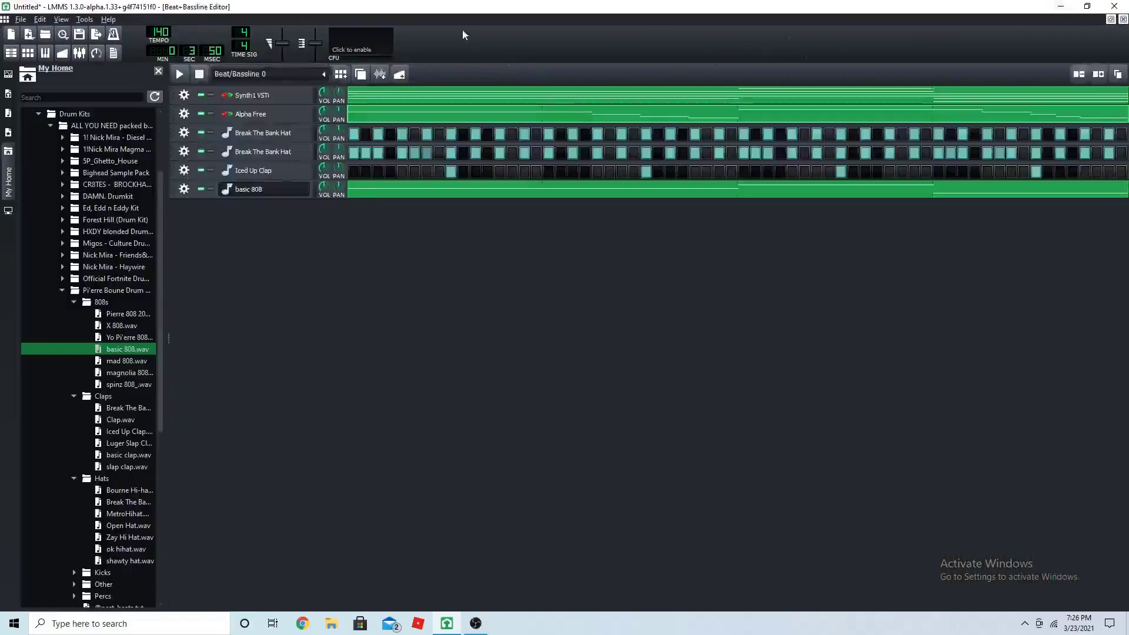
{"action": "scroll", "coordinate": [301, 81], "scroll_direction": "down", "scroll_amount": 1}
{"action": "right_click", "coordinate": [366, 121]}
{"action": "left_click", "coordinate": [389, 128]}
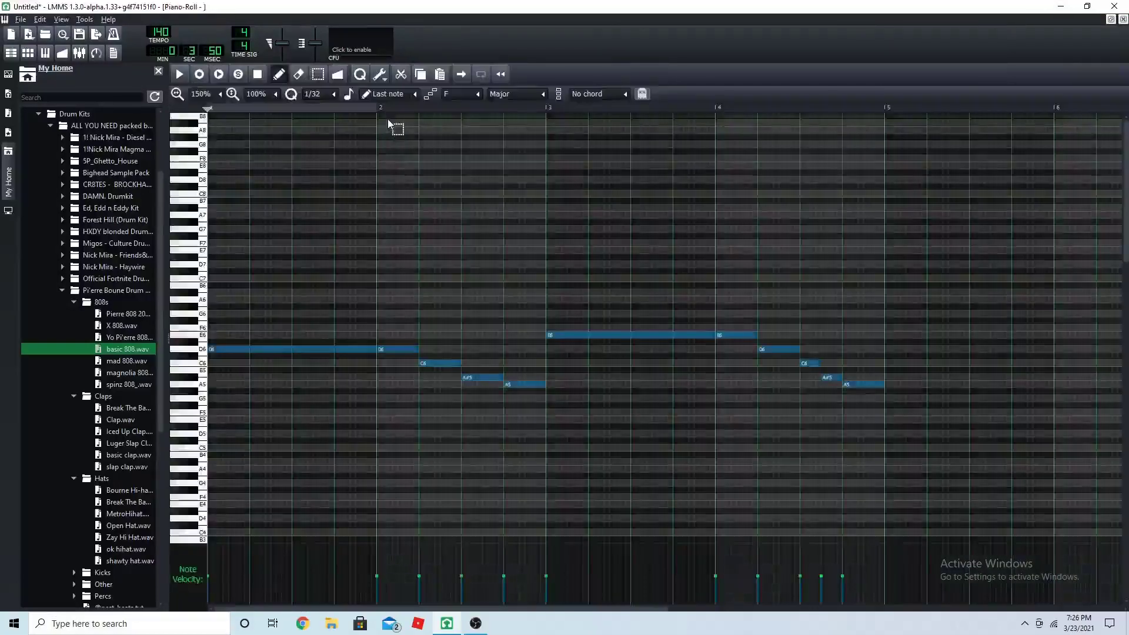
{"action": "left_click", "coordinate": [180, 74]}
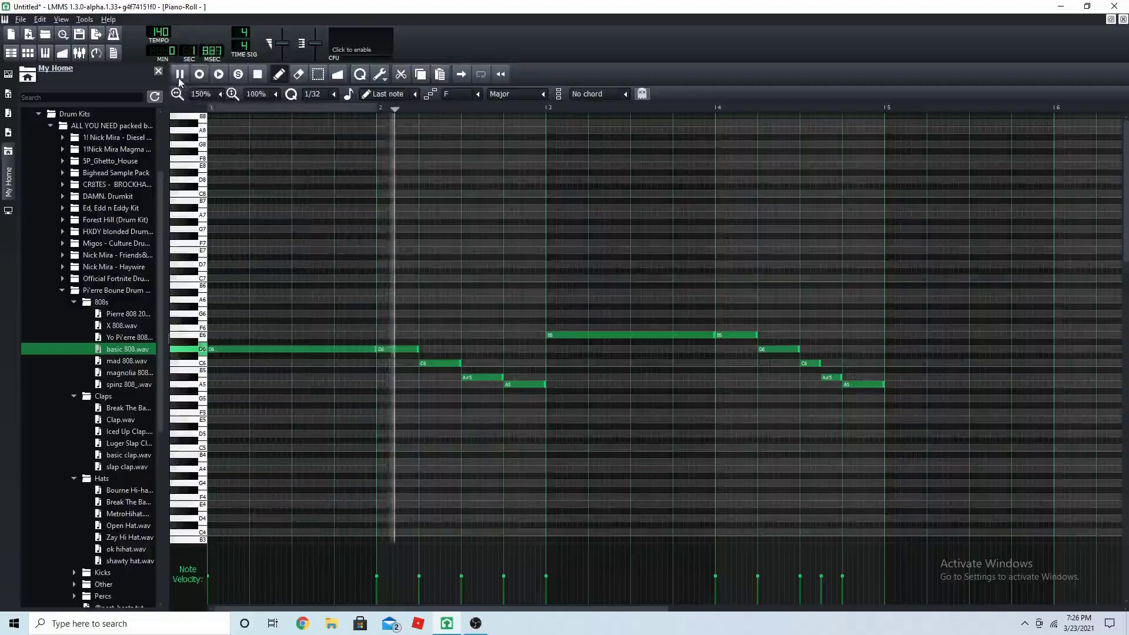
{"action": "left_click", "coordinate": [179, 78]}
{"action": "left_click", "coordinate": [1123, 20]}
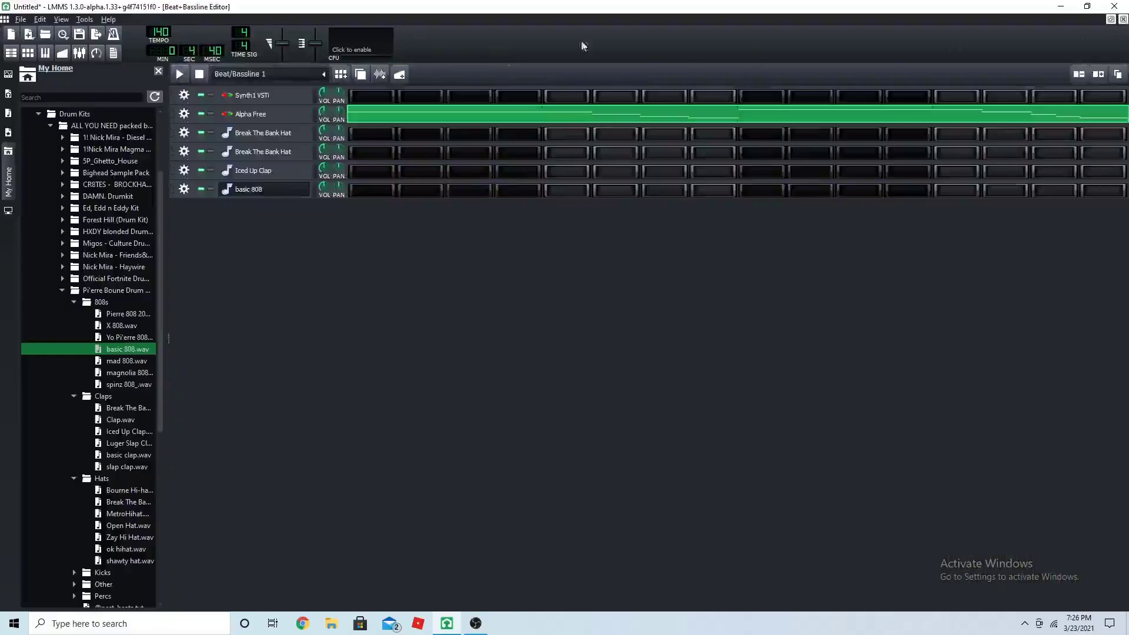
Extend the empty tracks of Beat/Bassline 1 by three more sets of steps
{"action": "left_click", "coordinate": [1098, 74]}
{"action": "left_click", "coordinate": [1098, 74]}
{"action": "left_click", "coordinate": [1098, 73]}
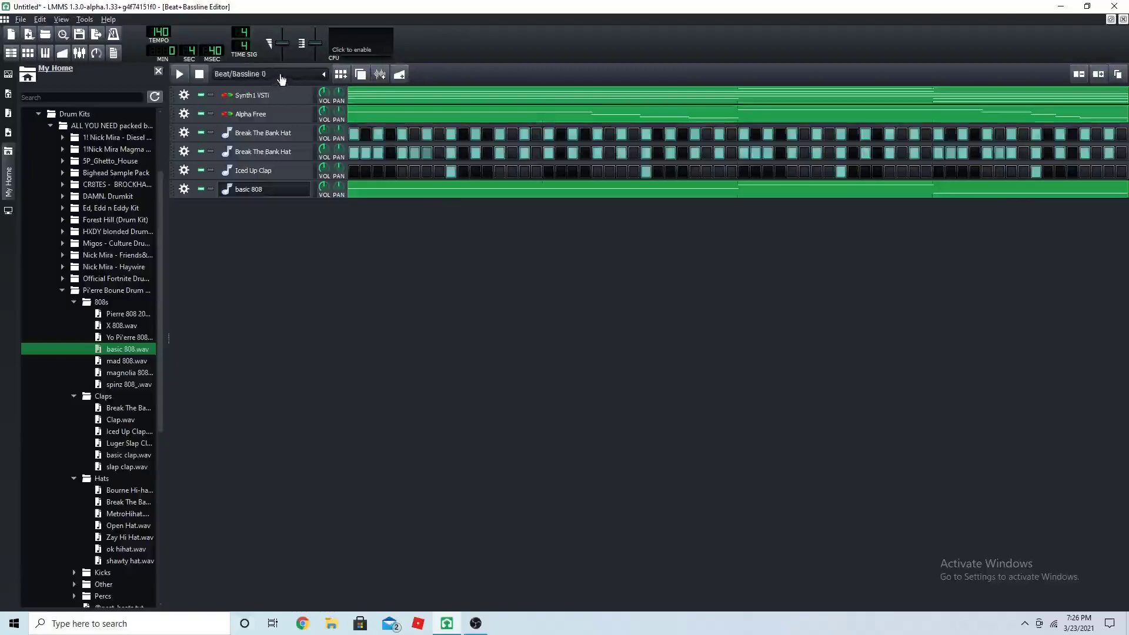
Open the upper Break The Bank Hat clip of Beat/Bassline 0 in the piano roll and select all its notes
{"action": "right_click", "coordinate": [349, 134]}
{"action": "left_click", "coordinate": [370, 142]}
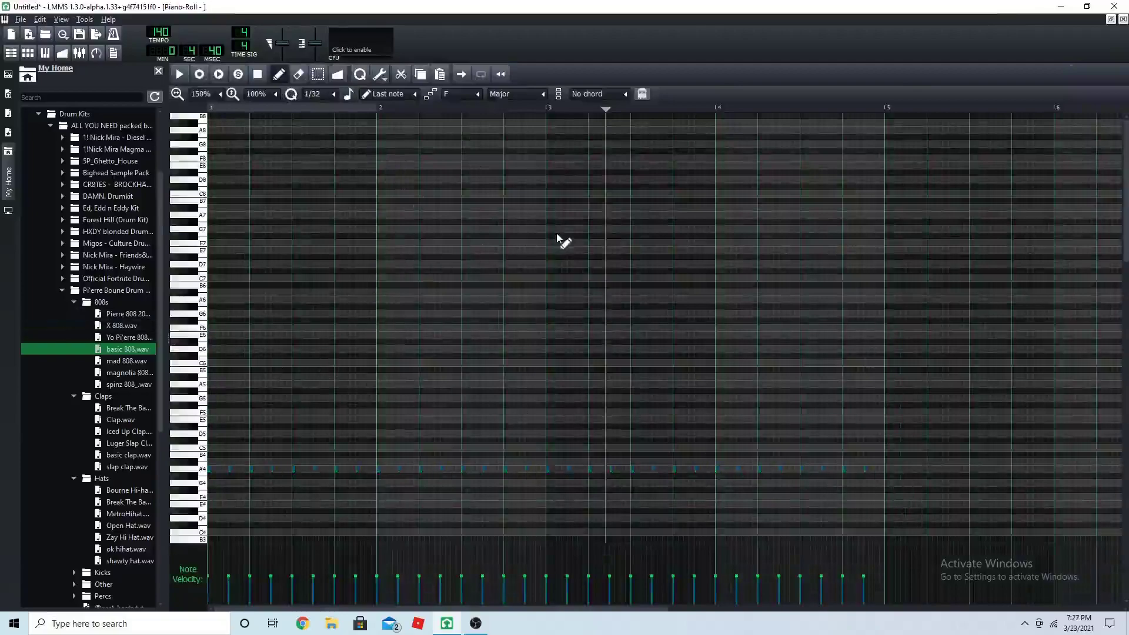
{"action": "key", "text": "F6"}
{"action": "scroll", "coordinate": [296, 80], "scroll_direction": "down", "scroll_amount": 5}
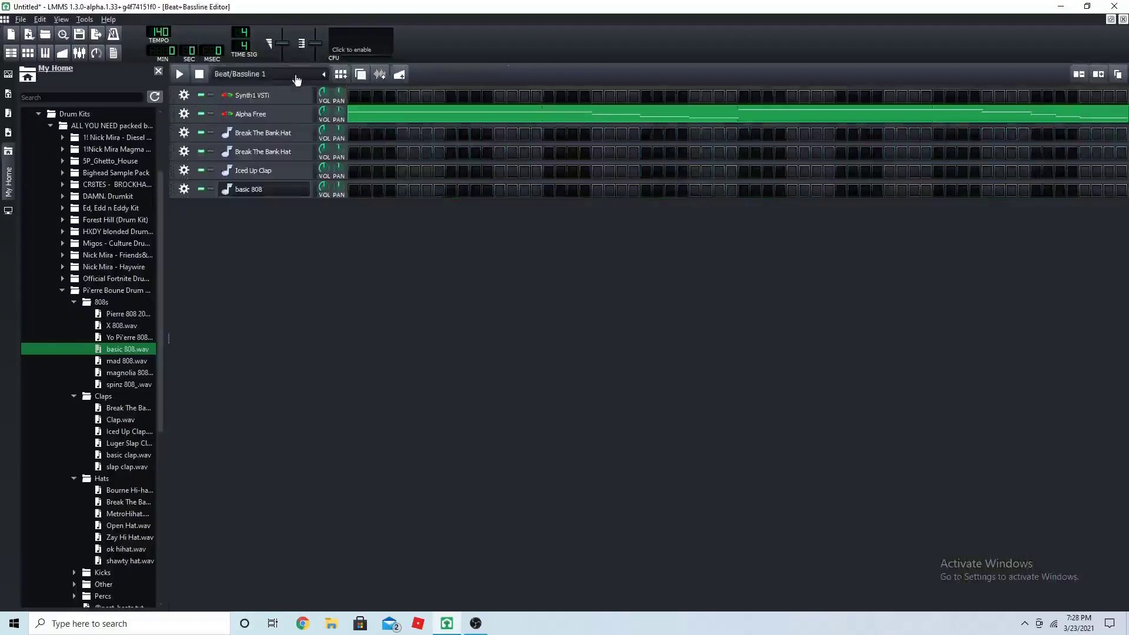
{"action": "scroll", "coordinate": [296, 80], "scroll_direction": "up", "scroll_amount": 5}
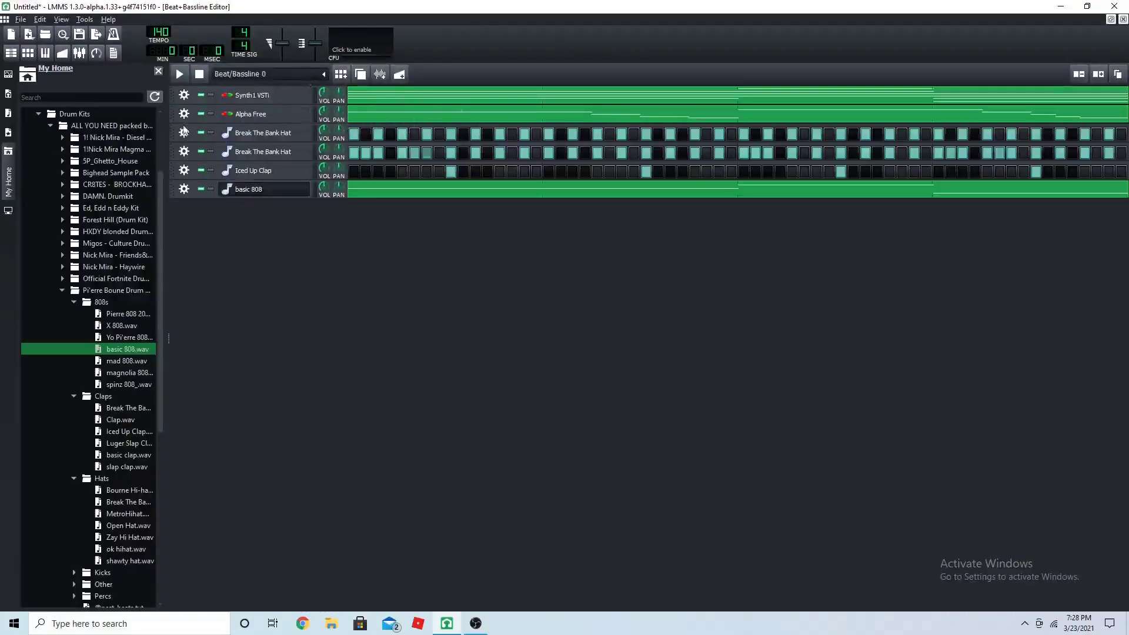
{"action": "left_click", "coordinate": [184, 114]}
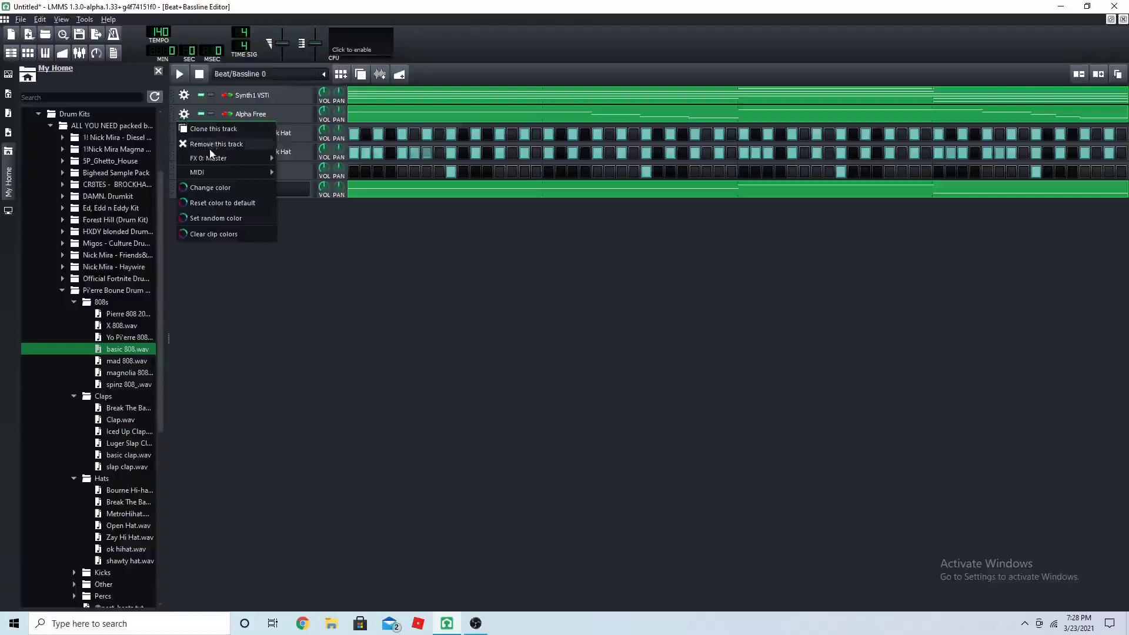
{"action": "scroll", "coordinate": [277, 76], "scroll_direction": "down", "scroll_amount": 1}
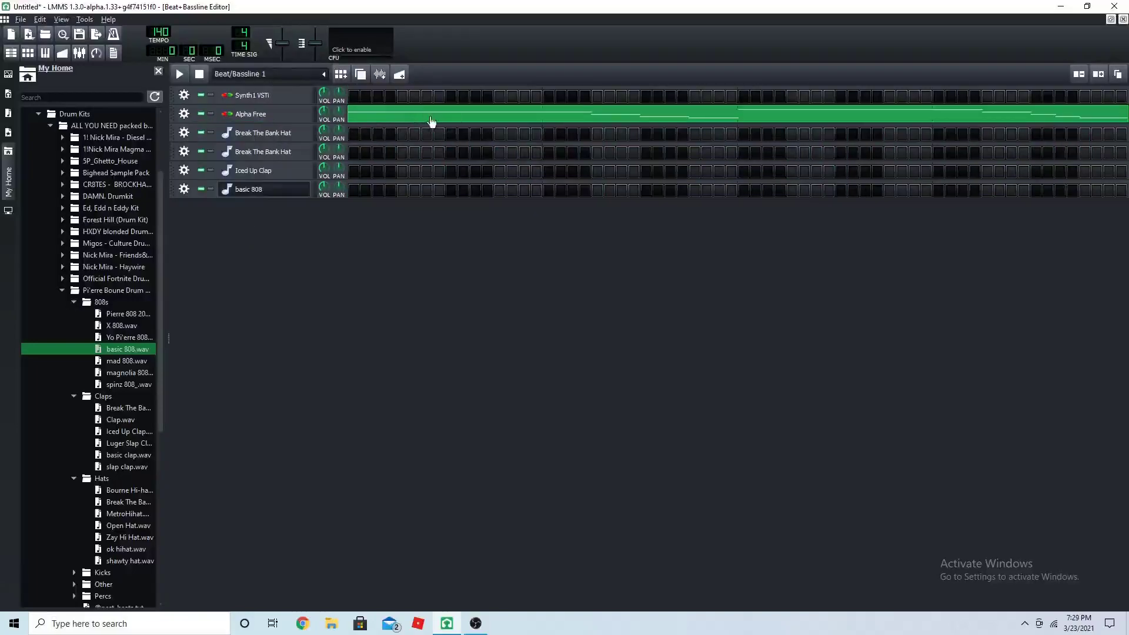
{"action": "scroll", "coordinate": [285, 79], "scroll_direction": "up", "scroll_amount": 1}
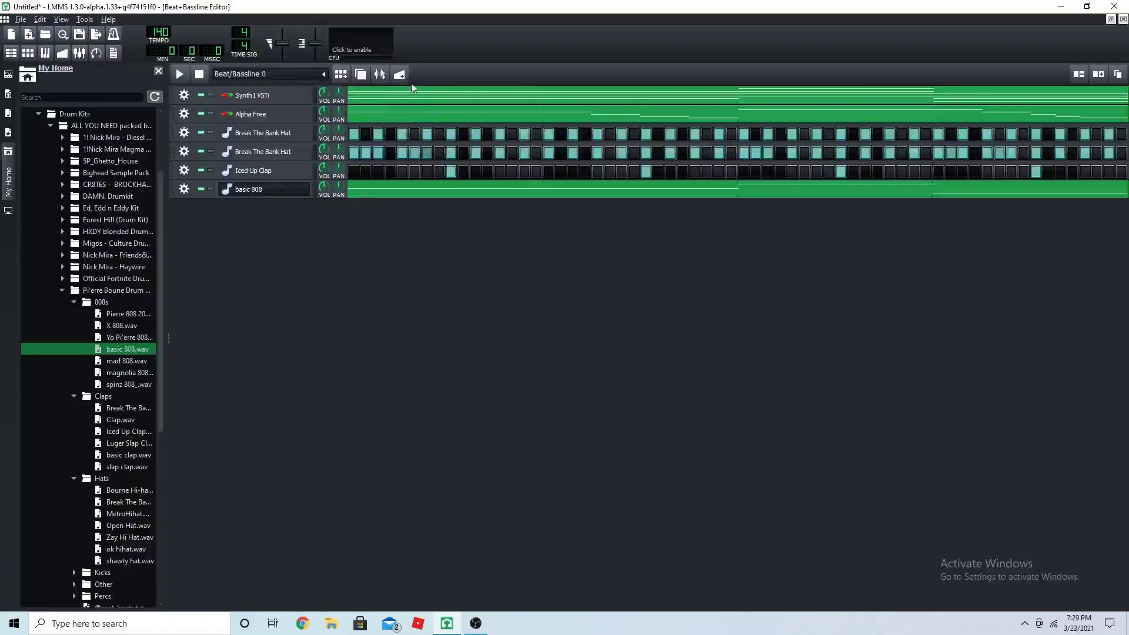
Clear all notes from Alpha Free, both Break The Bank Hat tracks, Iced Up Clap and basic 808 in Beat/Bassline 0, and play the remaining chords
{"action": "right_click", "coordinate": [394, 122]}
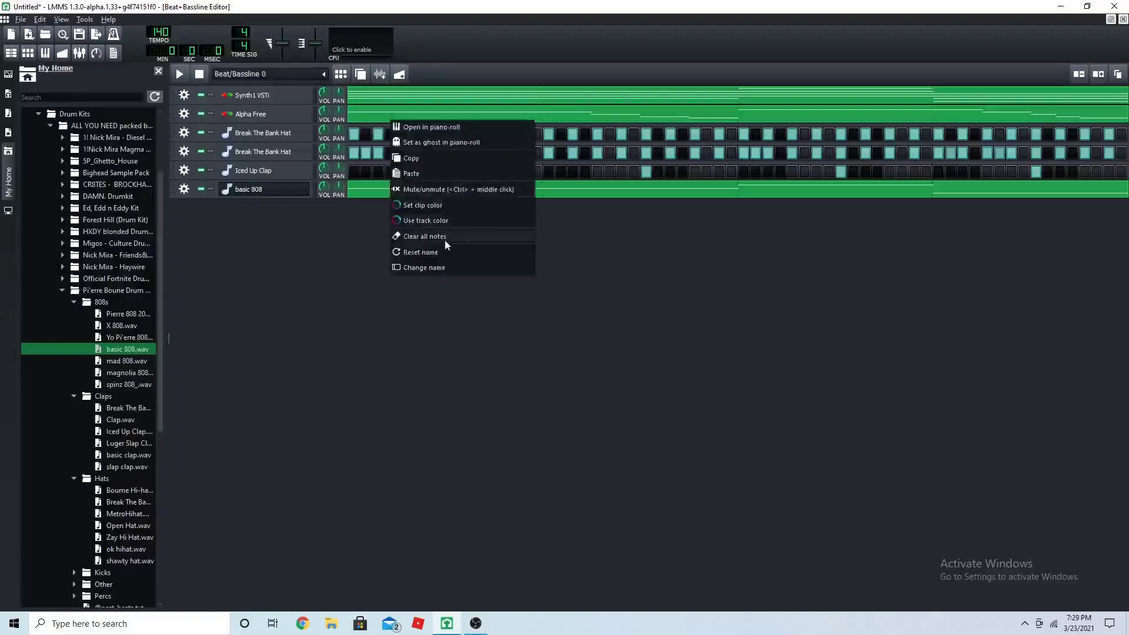
{"action": "left_click", "coordinate": [445, 241]}
{"action": "right_click", "coordinate": [404, 143]}
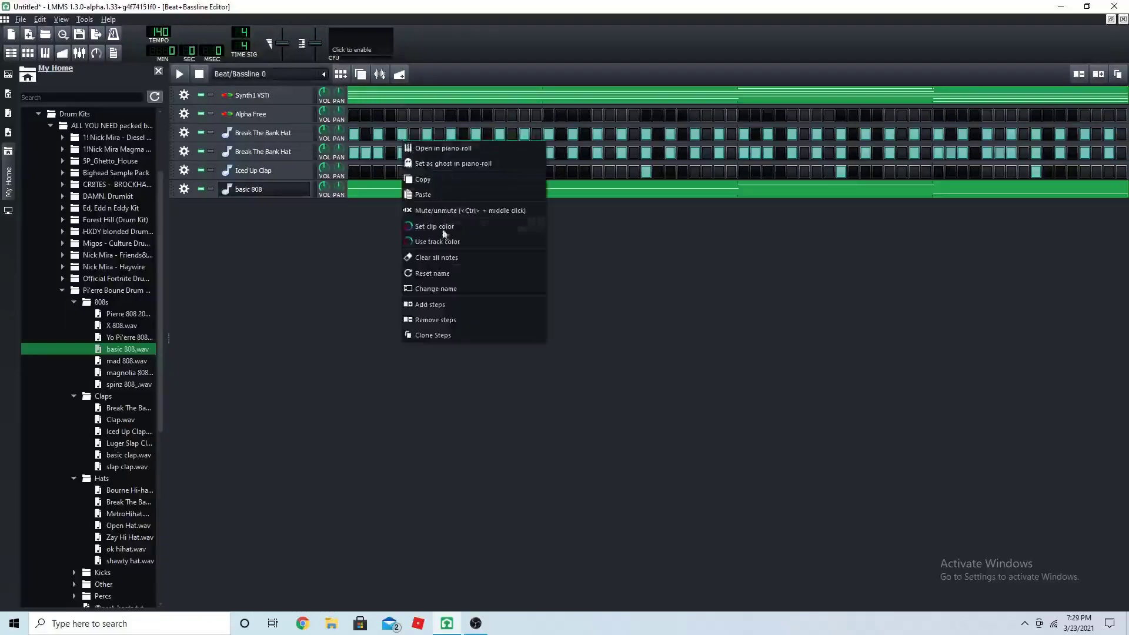
{"action": "left_click", "coordinate": [445, 258]}
{"action": "right_click", "coordinate": [410, 156]}
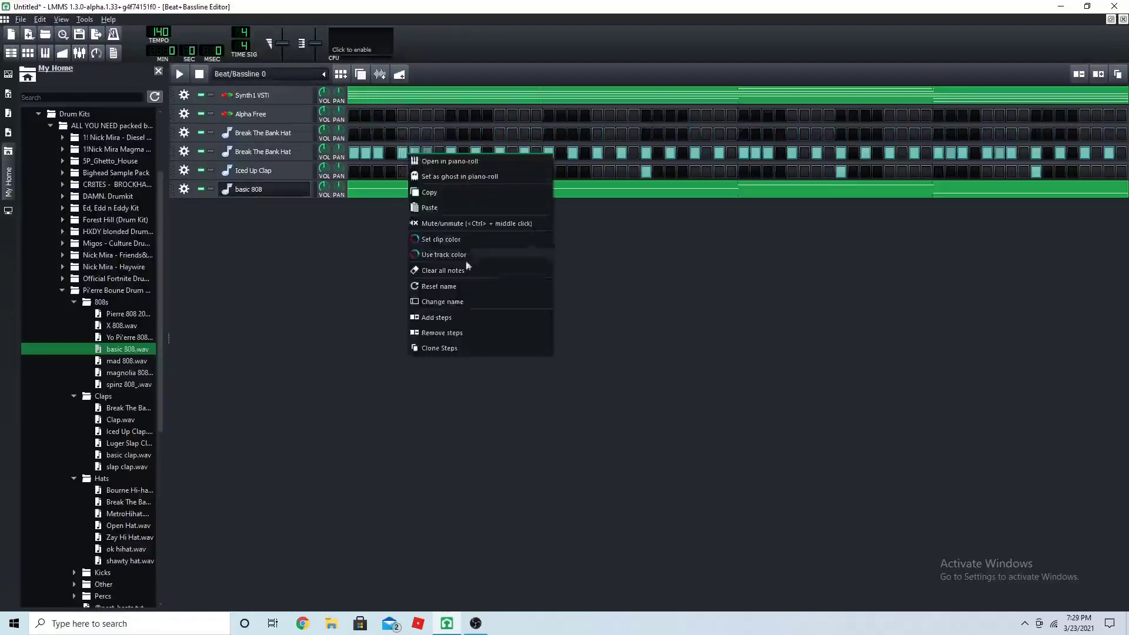
{"action": "left_click", "coordinate": [464, 272]}
{"action": "right_click", "coordinate": [449, 177]}
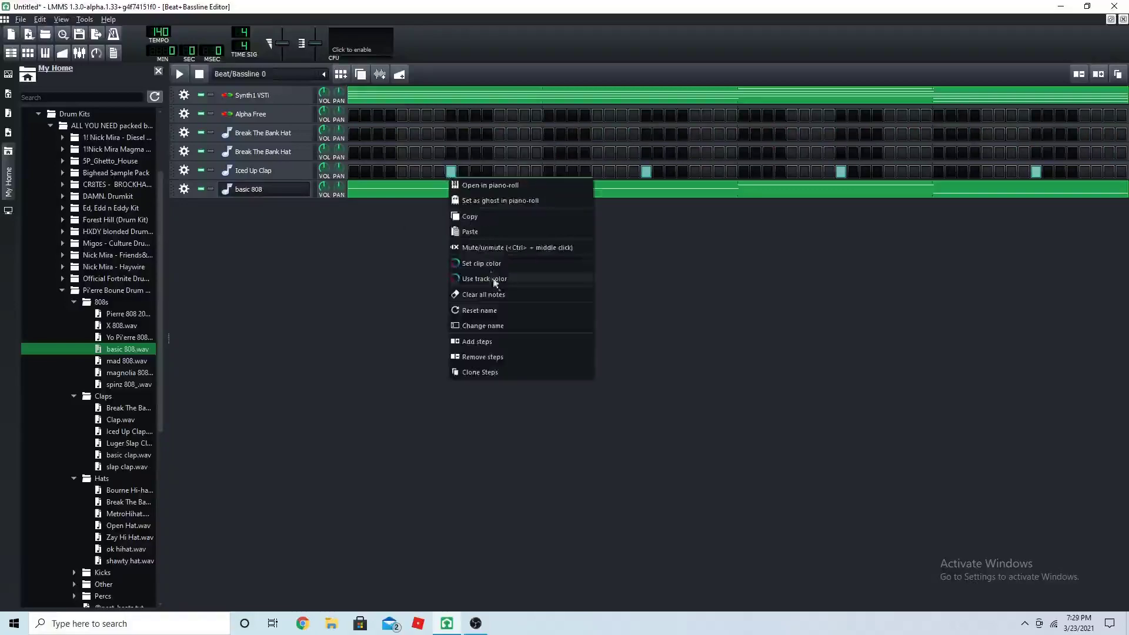
{"action": "left_click", "coordinate": [490, 294]}
{"action": "right_click", "coordinate": [448, 196]}
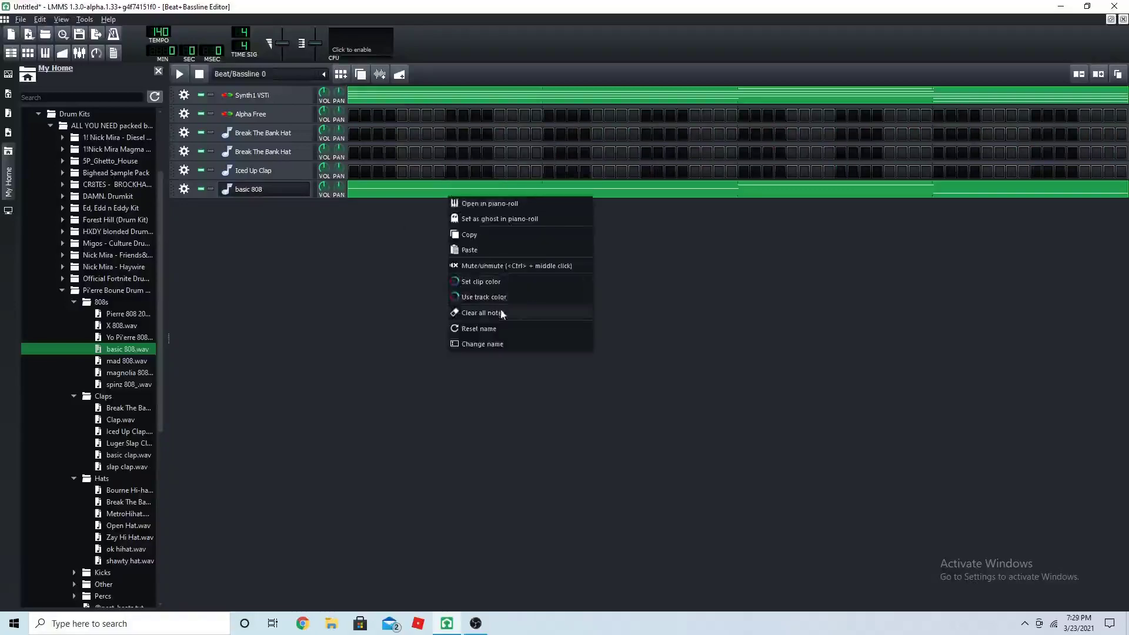
{"action": "left_click", "coordinate": [500, 309]}
{"action": "left_click", "coordinate": [185, 75]}
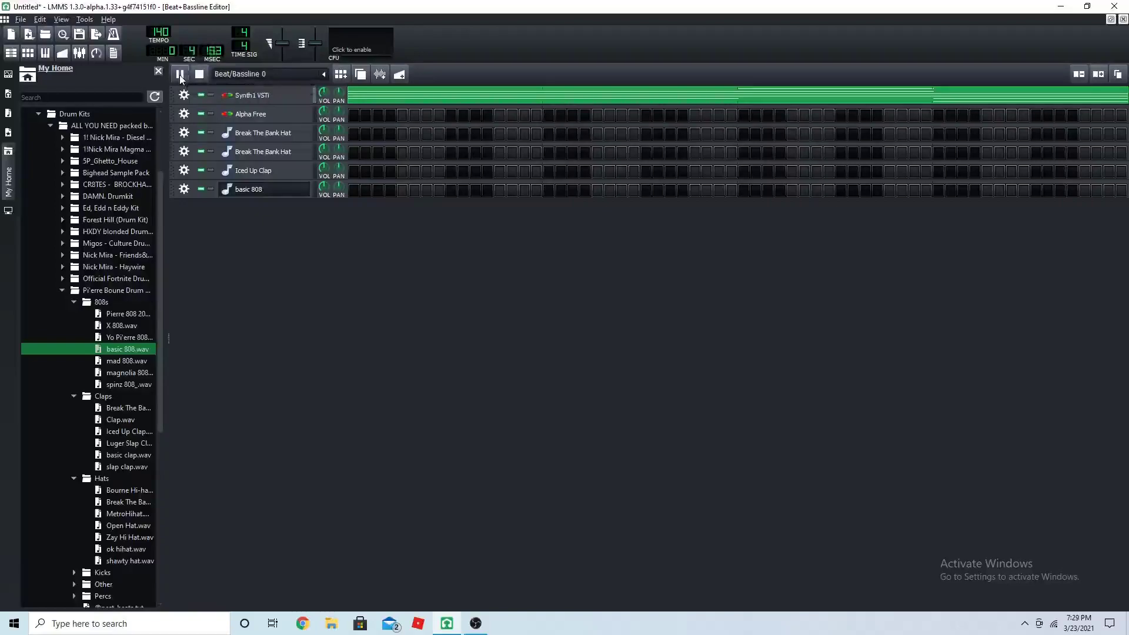
Close the Beat+Bassline Editor and the basic 808 instrument window, and maximize the Song-Editor
{"action": "left_click", "coordinate": [1123, 19]}
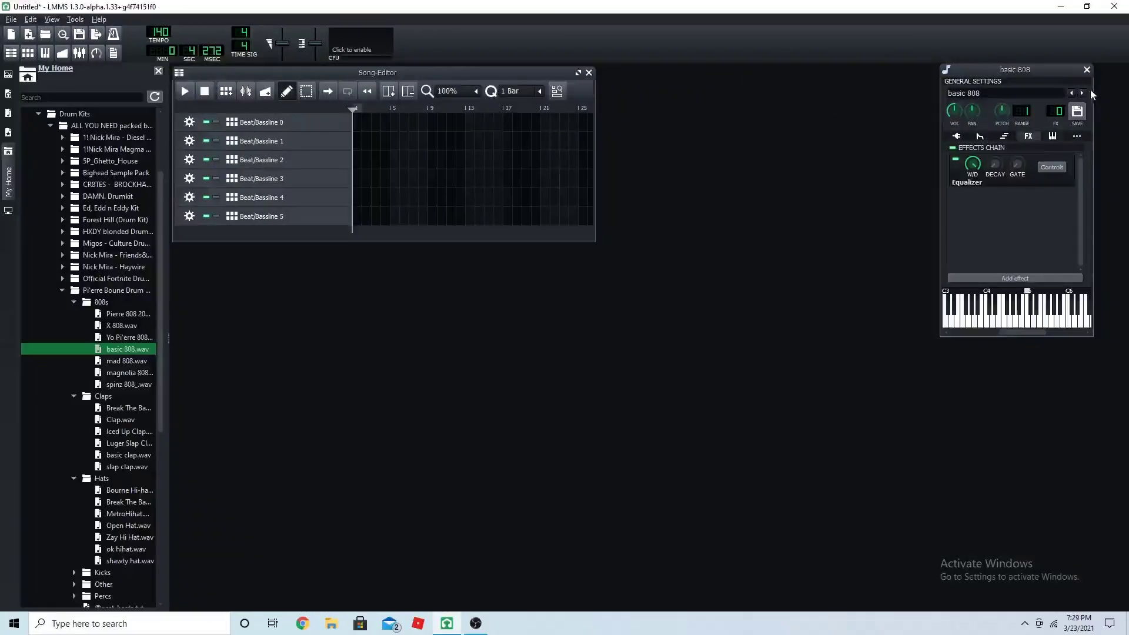
{"action": "left_click", "coordinate": [1087, 69]}
{"action": "left_click_drag", "start_coordinate": [485, 76], "coordinate": [542, 85]}
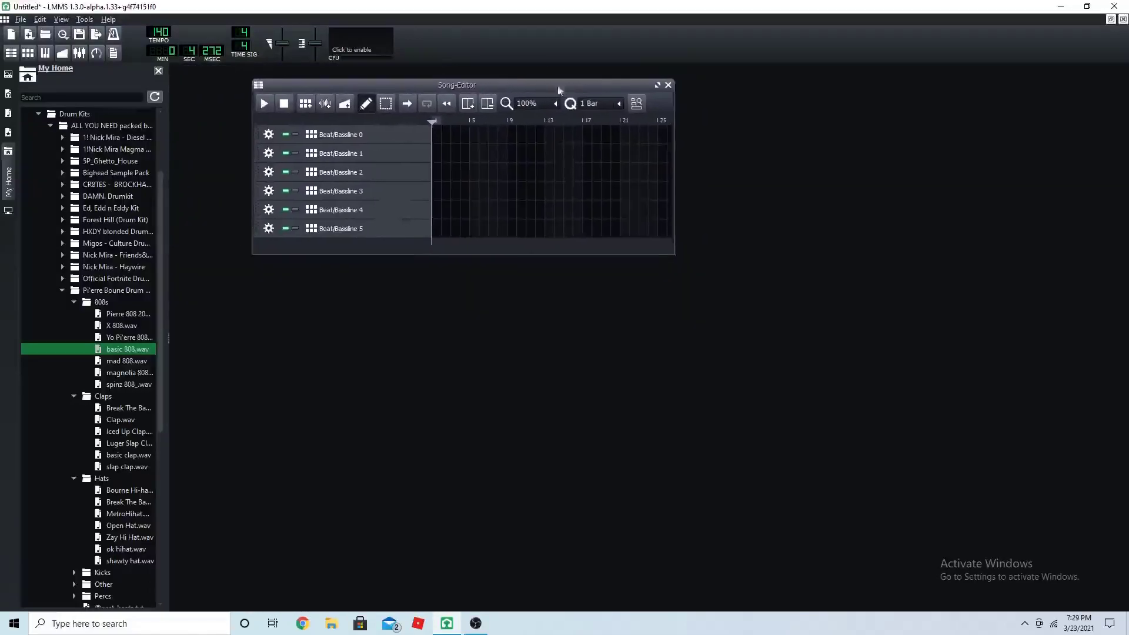
{"action": "left_click", "coordinate": [658, 85]}
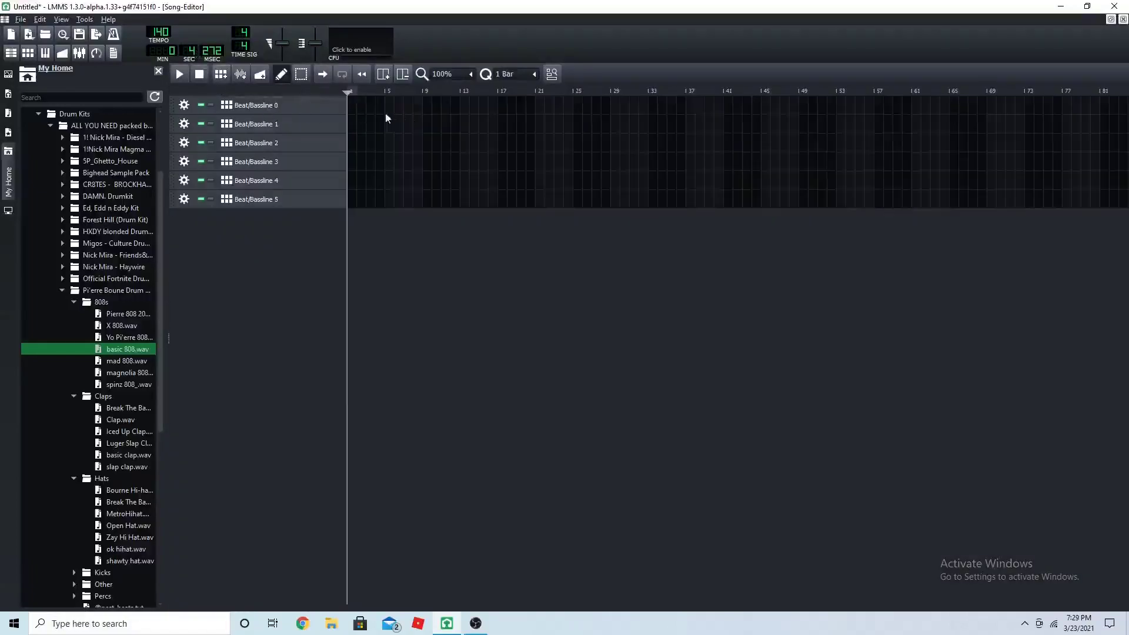
Place one clip each of Beat/Bassline 0 through 5 end to end, starting at bars 1, 5, 9, 13, 17 and 21
{"action": "mouse_move", "coordinate": [357, 107]}
{"action": "left_mouse_down"}
{"action": "mouse_move", "coordinate": [367, 107]}
{"action": "mouse_move", "coordinate": [358, 107]}
{"action": "left_mouse_up"}
{"action": "left_click", "coordinate": [403, 124]}
{"action": "left_click", "coordinate": [429, 142]}
{"action": "left_click", "coordinate": [470, 161]}
{"action": "left_click", "coordinate": [509, 180]}
{"action": "left_click", "coordinate": [539, 200]}
Play back the song arrangement from just before bar 5
{"action": "key", "text": "space"}
{"action": "left_click", "coordinate": [381, 92]}
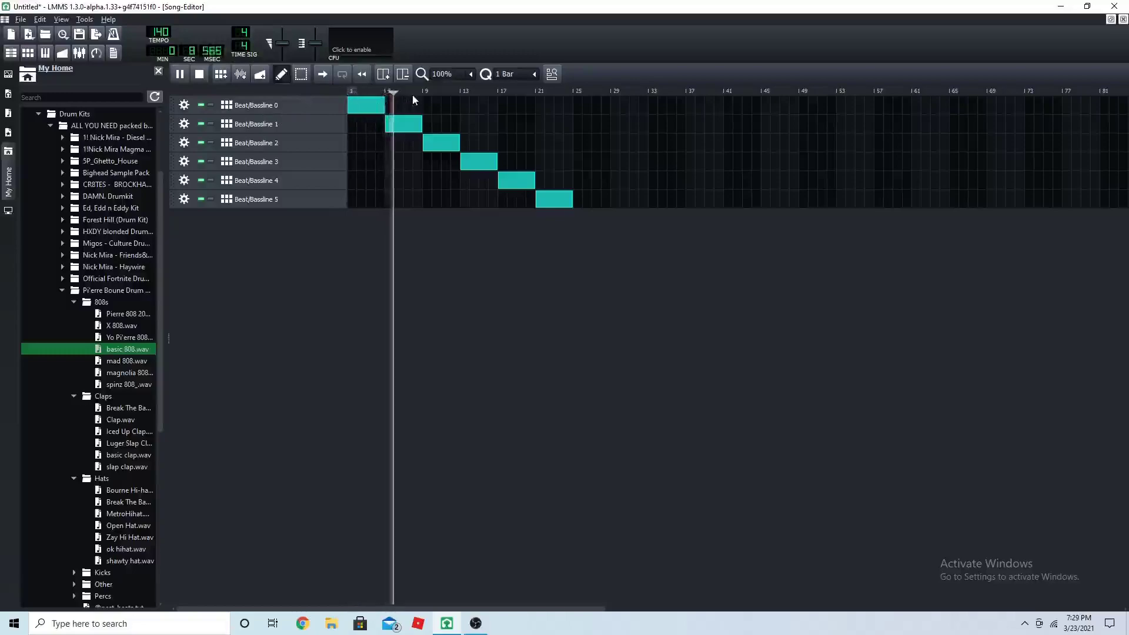
Play the song from bar 1, and rename Beat/Bassline 0 as chords and Beat/Bassline 1 as top melody
{"action": "left_click", "coordinate": [347, 91]}
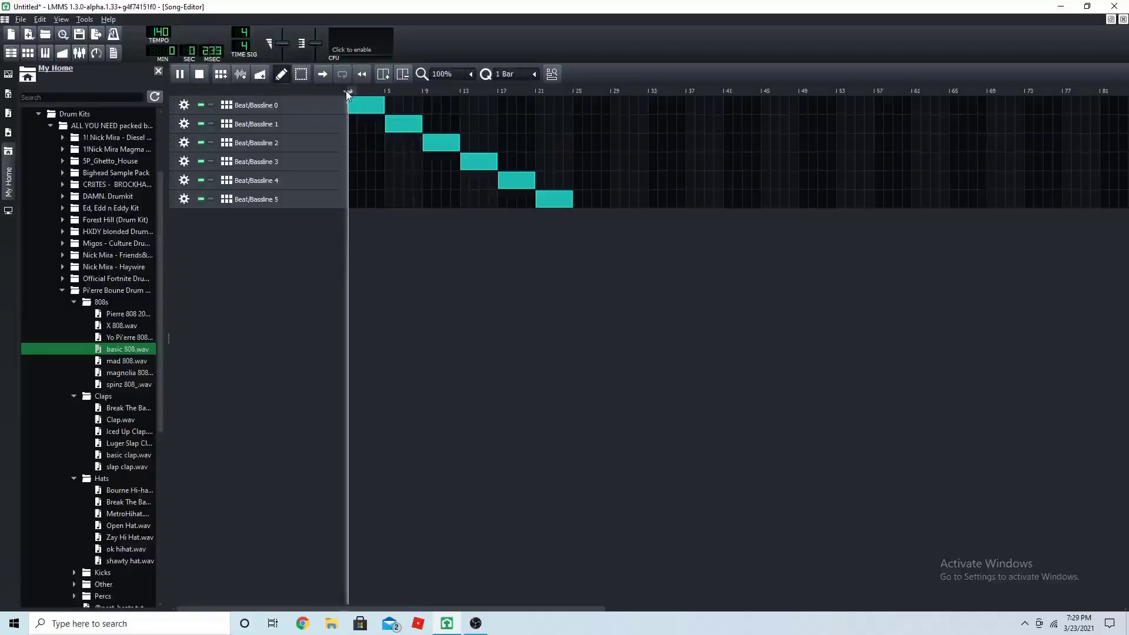
{"action": "double_click", "coordinate": [284, 111]}
{"action": "type", "text": "chords"}
{"action": "double_click", "coordinate": [285, 128]}
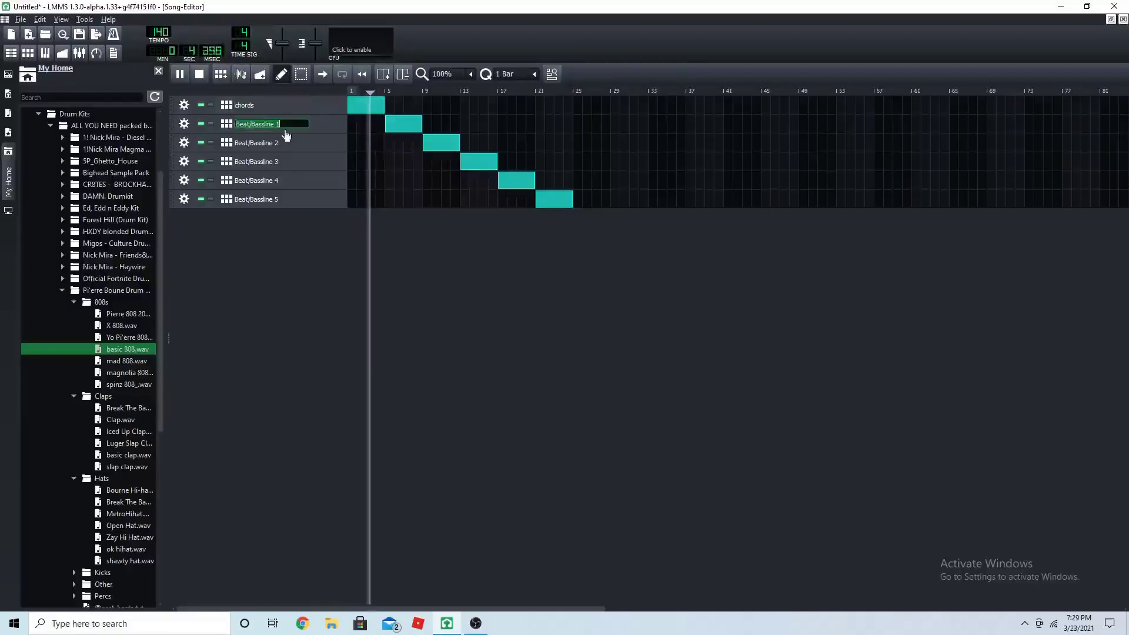
{"action": "type", "text": "top melody"}
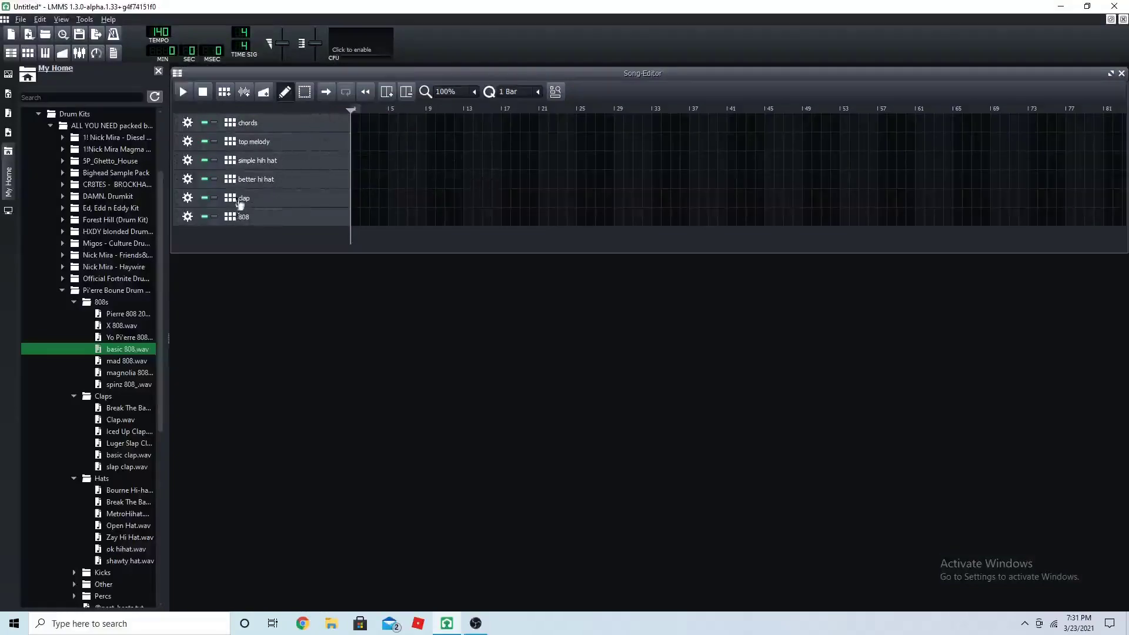
Show the FX-Mixer and the Beat+Bassline Editor, with the editor restored to a smaller window below the Song-Editor
{"action": "left_click", "coordinate": [80, 54]}
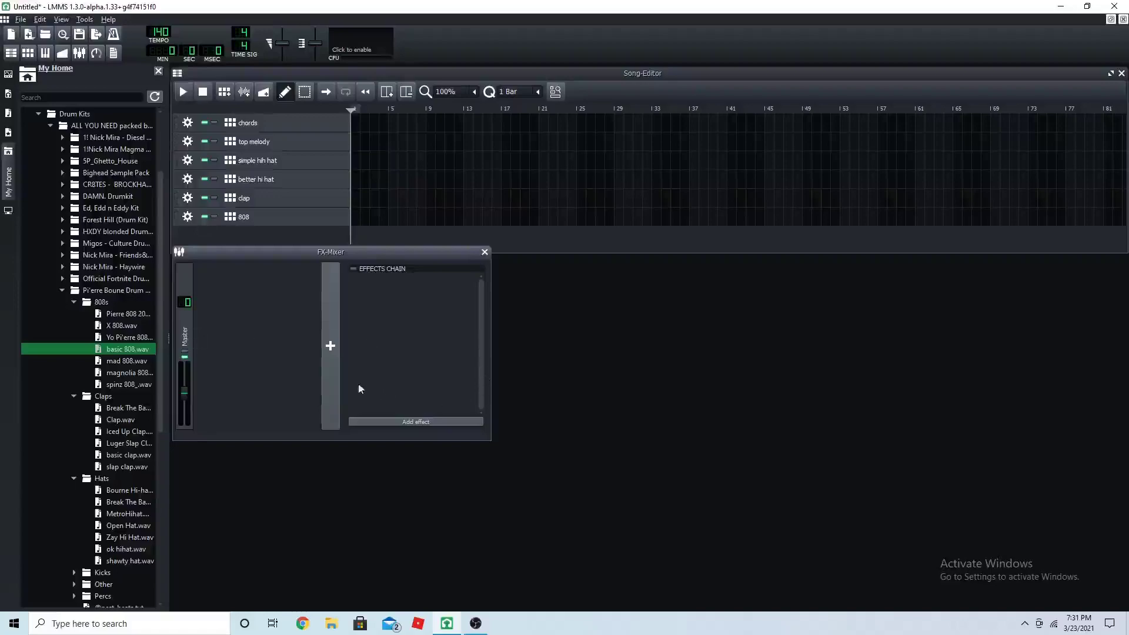
{"action": "left_click", "coordinate": [12, 52]}
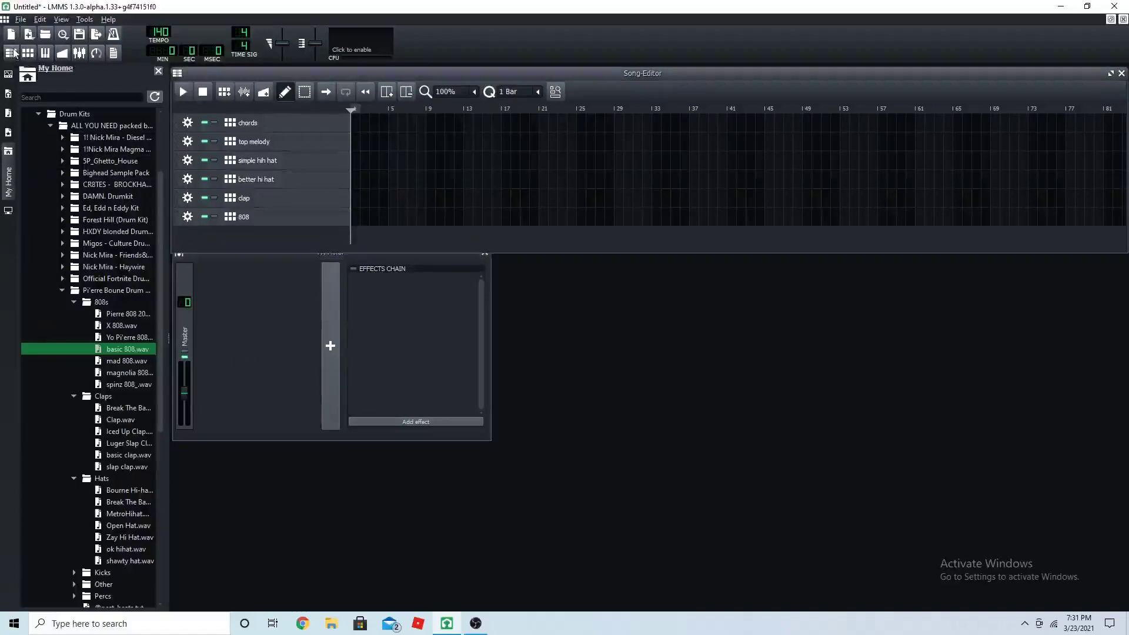
{"action": "left_click", "coordinate": [31, 57]}
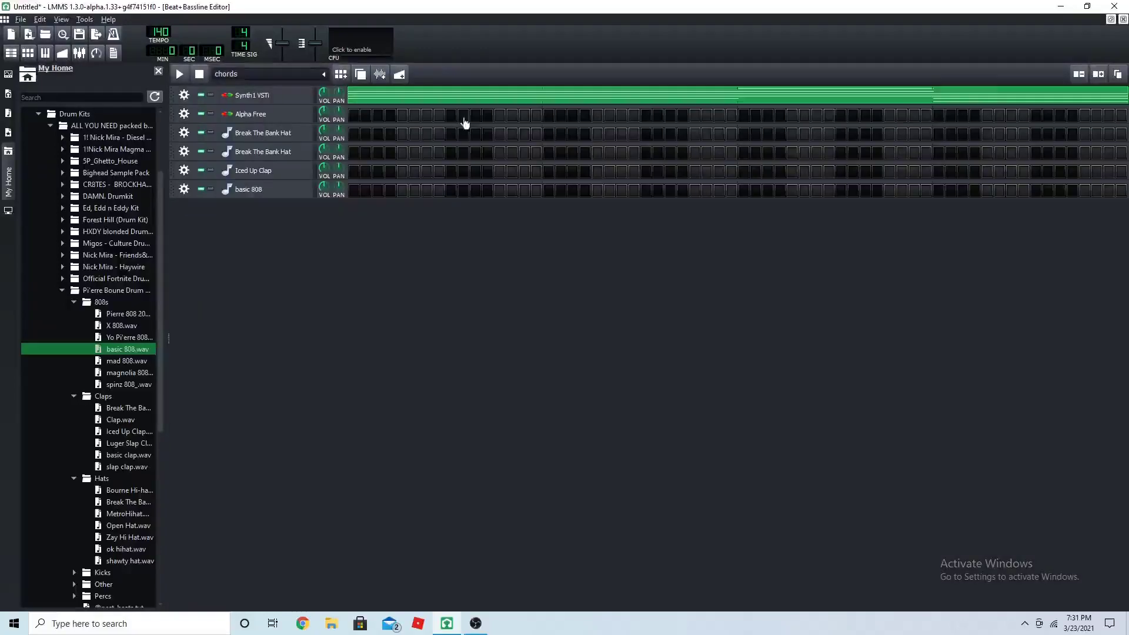
{"action": "left_click", "coordinate": [1111, 19]}
{"action": "left_click_drag", "start_coordinate": [791, 76], "coordinate": [855, 282]}
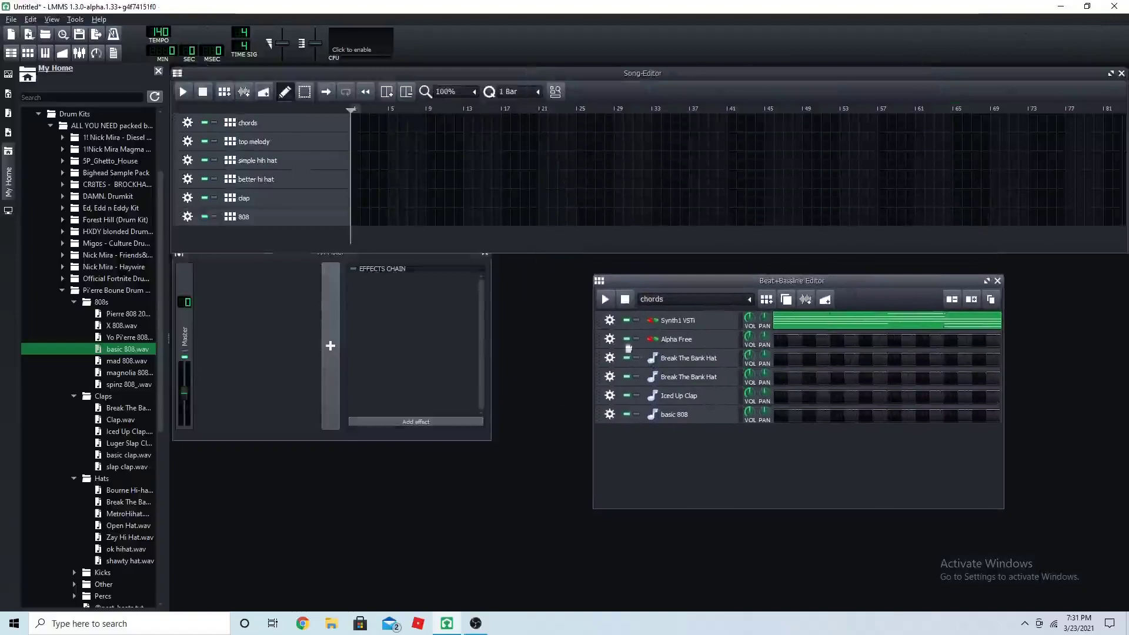
Assign each of the six instrument tracks, from Synth1 VSTi to basic 808, to its own new FX channel
{"action": "left_click", "coordinate": [609, 321]}
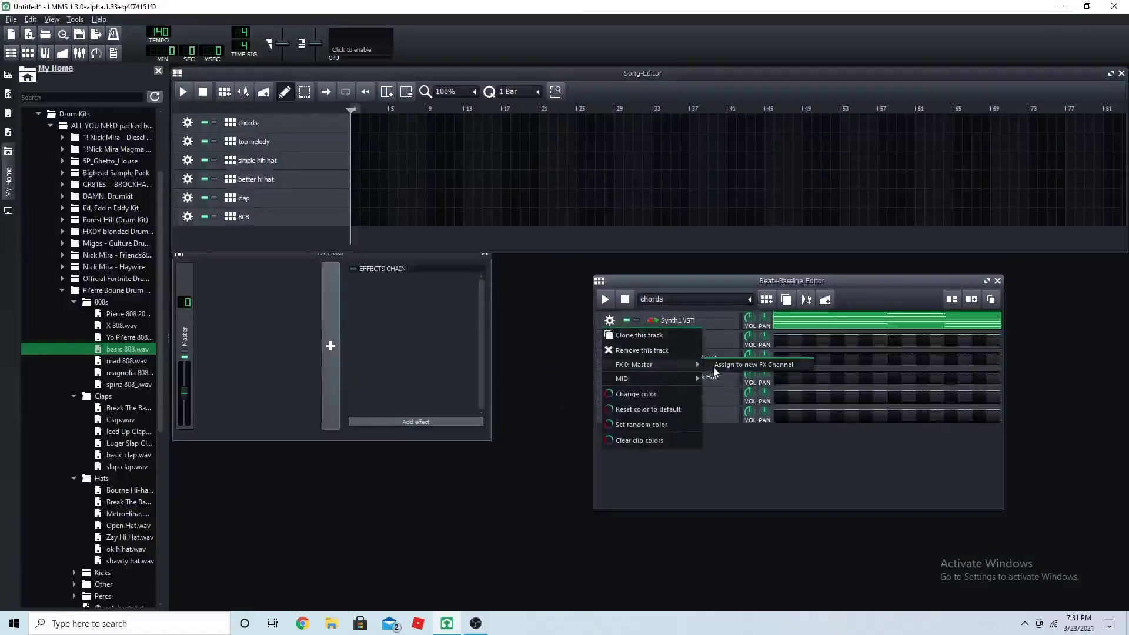
{"action": "left_click", "coordinate": [753, 364]}
{"action": "left_click", "coordinate": [609, 339]}
{"action": "left_click", "coordinate": [752, 383]}
Add the Declipper effect to the Master channel in the FX-Mixer
{"action": "left_click", "coordinate": [186, 351]}
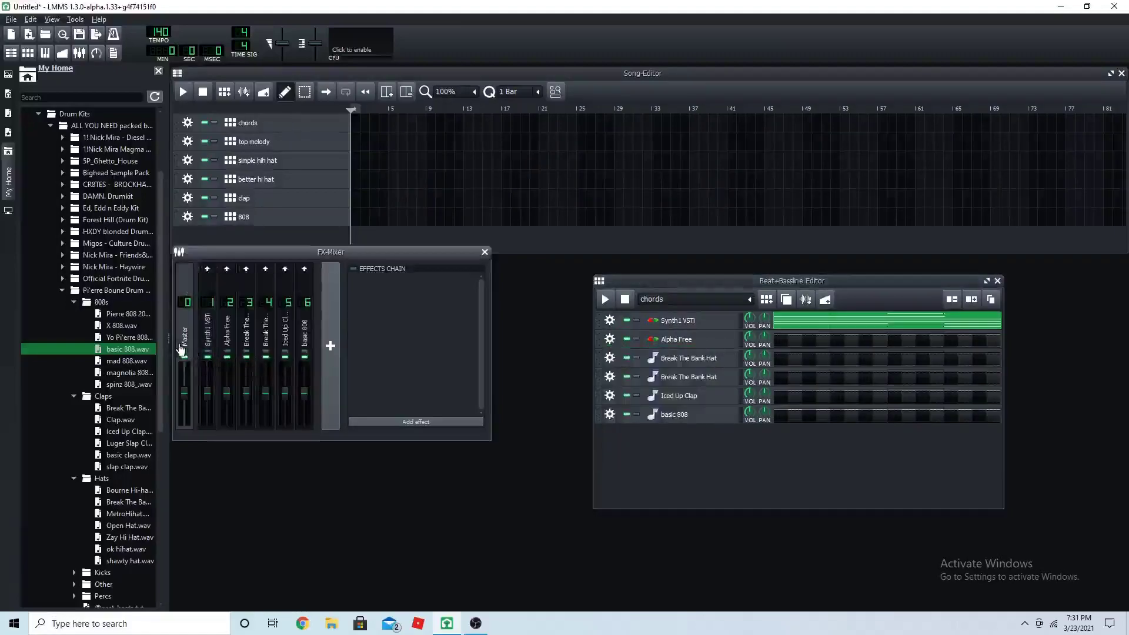
{"action": "left_click", "coordinate": [437, 422]}
{"action": "type", "text": "dec"}
{"action": "left_click", "coordinate": [433, 235]}
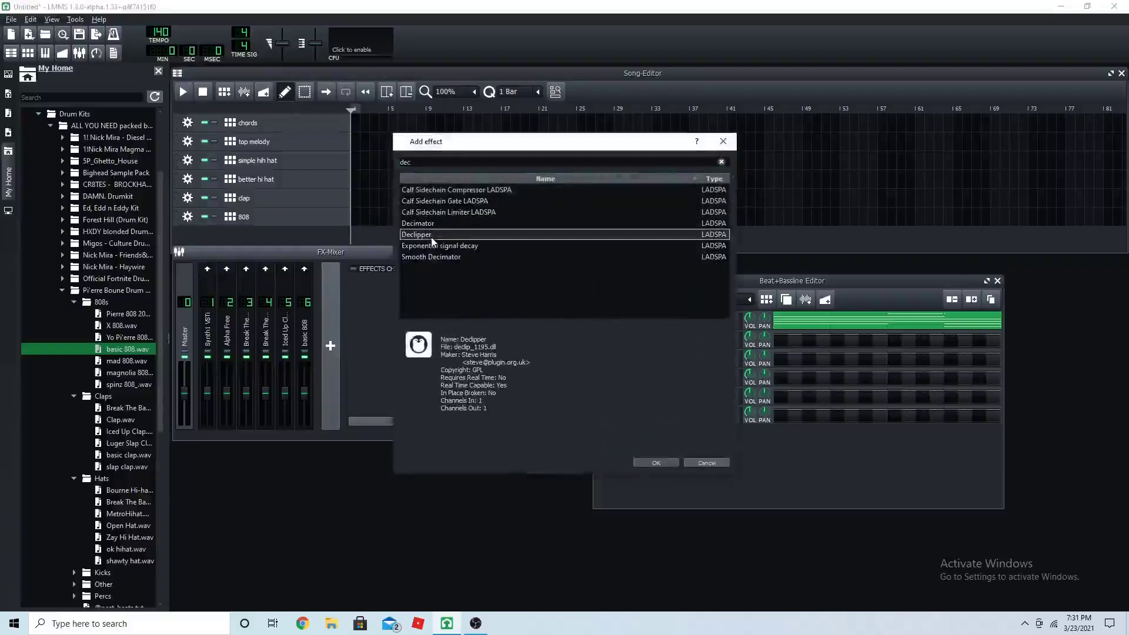
{"action": "left_click", "coordinate": [652, 463]}
Add the Declipper effect to the Synth1 VSTi and Alpha Free mixer channels
{"action": "left_click", "coordinate": [210, 344]}
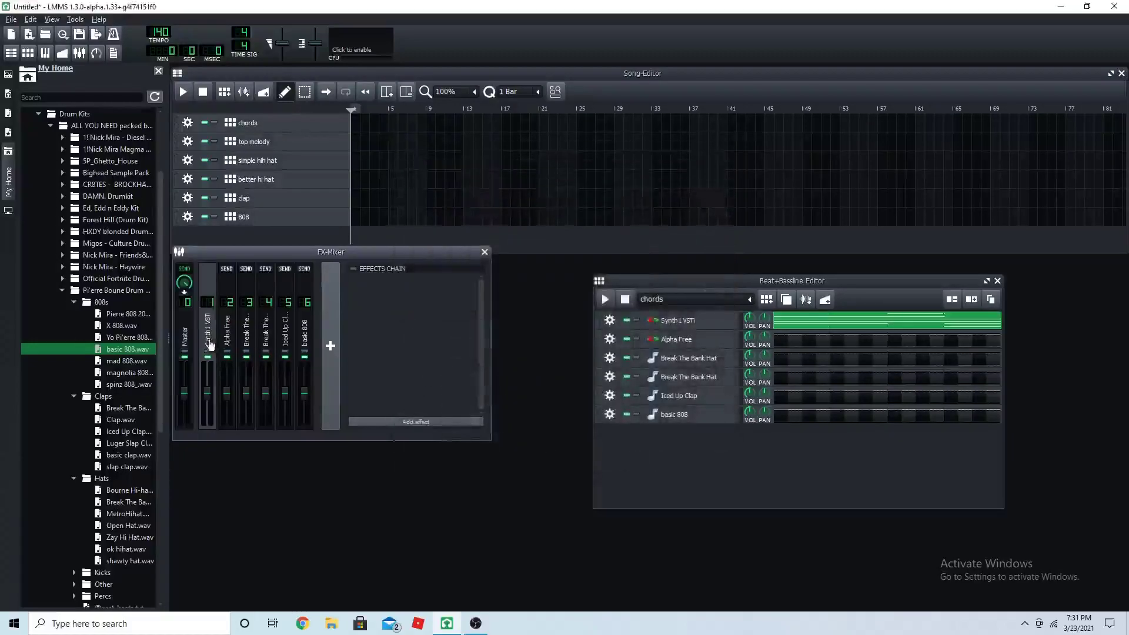
{"action": "left_click", "coordinate": [432, 423]}
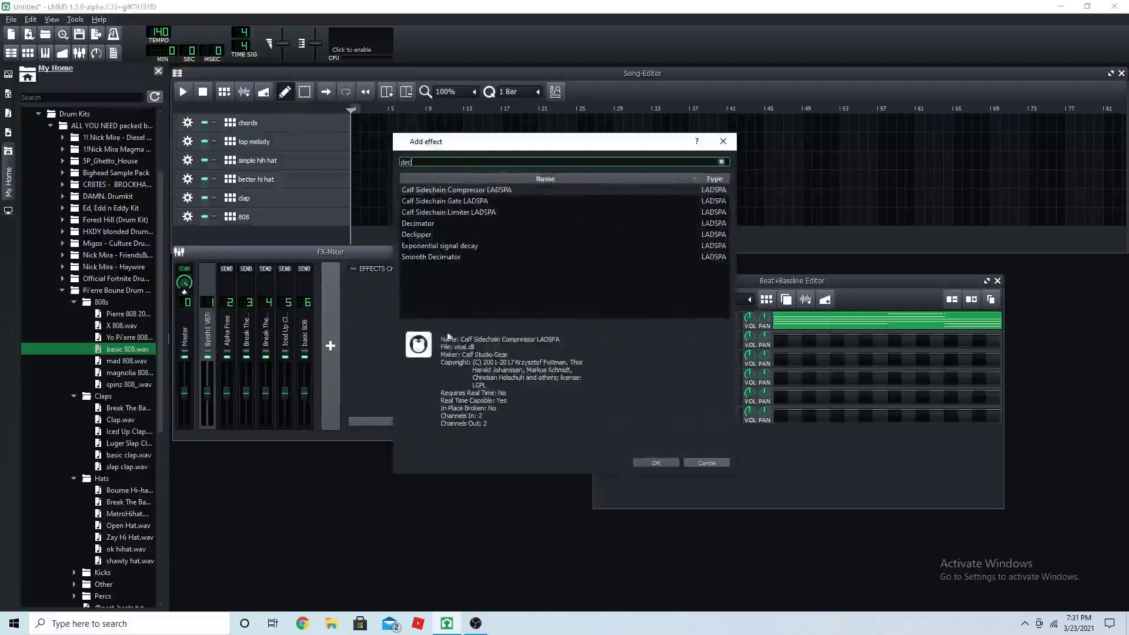
{"action": "left_click", "coordinate": [421, 236]}
{"action": "left_click", "coordinate": [652, 463]}
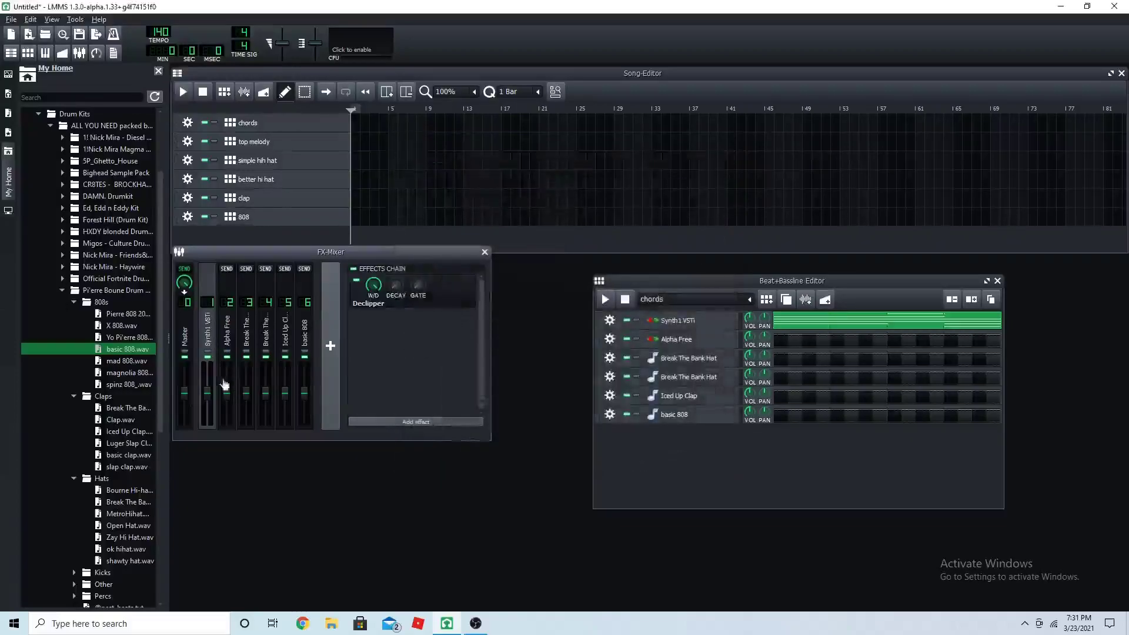
{"action": "left_click", "coordinate": [227, 347]}
{"action": "left_click", "coordinate": [388, 422]}
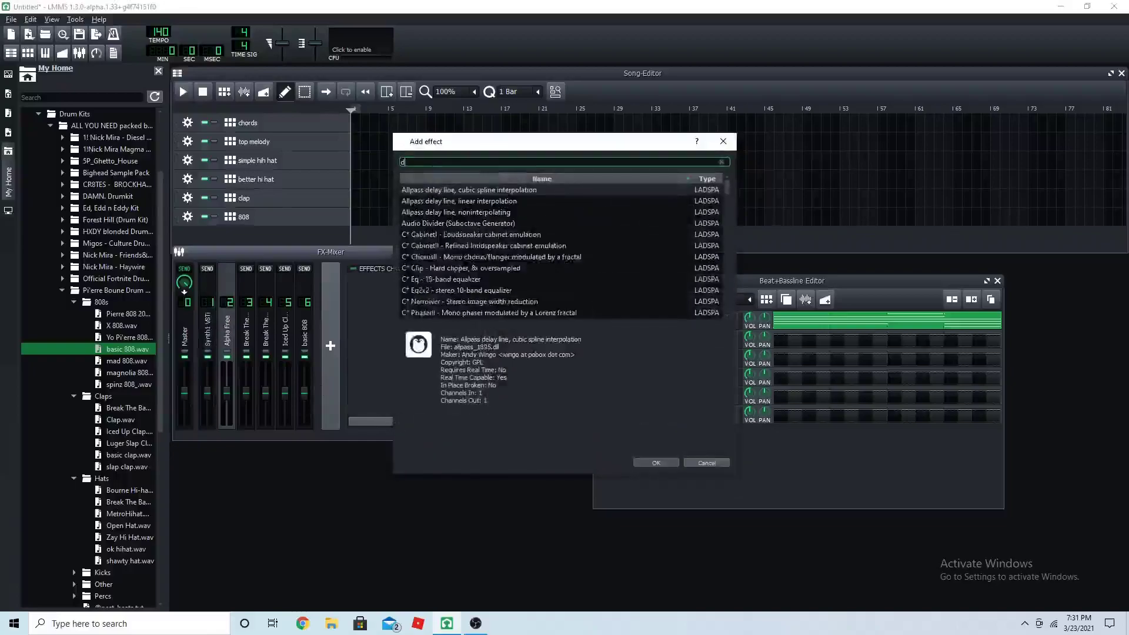
{"action": "left_click", "coordinate": [428, 235]}
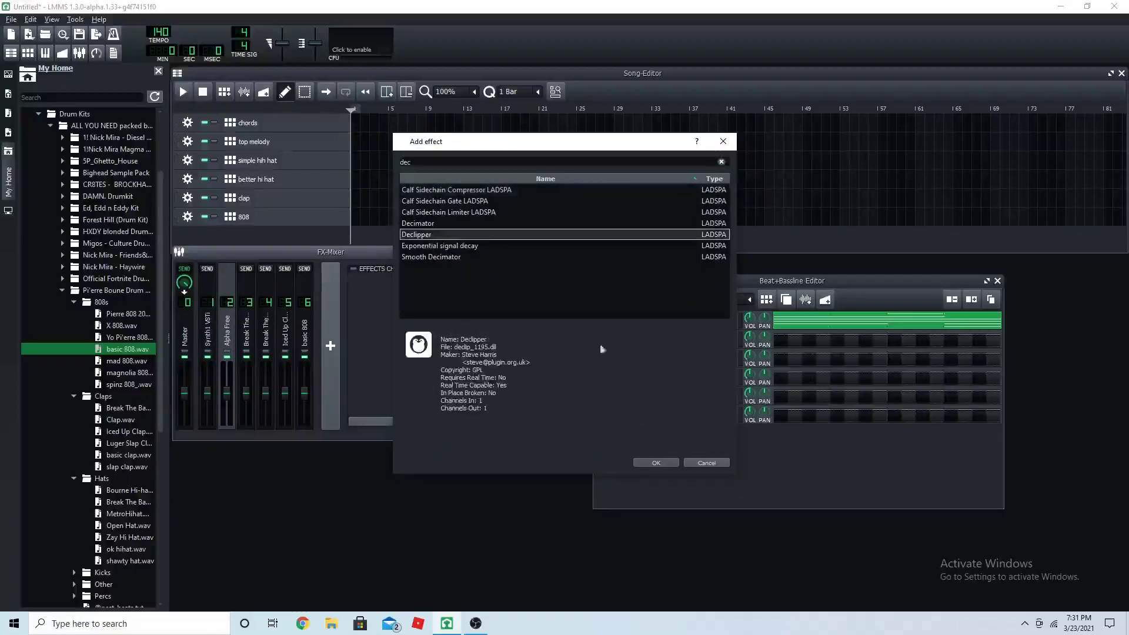
{"action": "left_click", "coordinate": [655, 463]}
Add the Declipper effect to Break The Bank Hat channel 3 and start adding an effect to Break The Bank Hat channel 4
{"action": "left_click", "coordinate": [252, 341]}
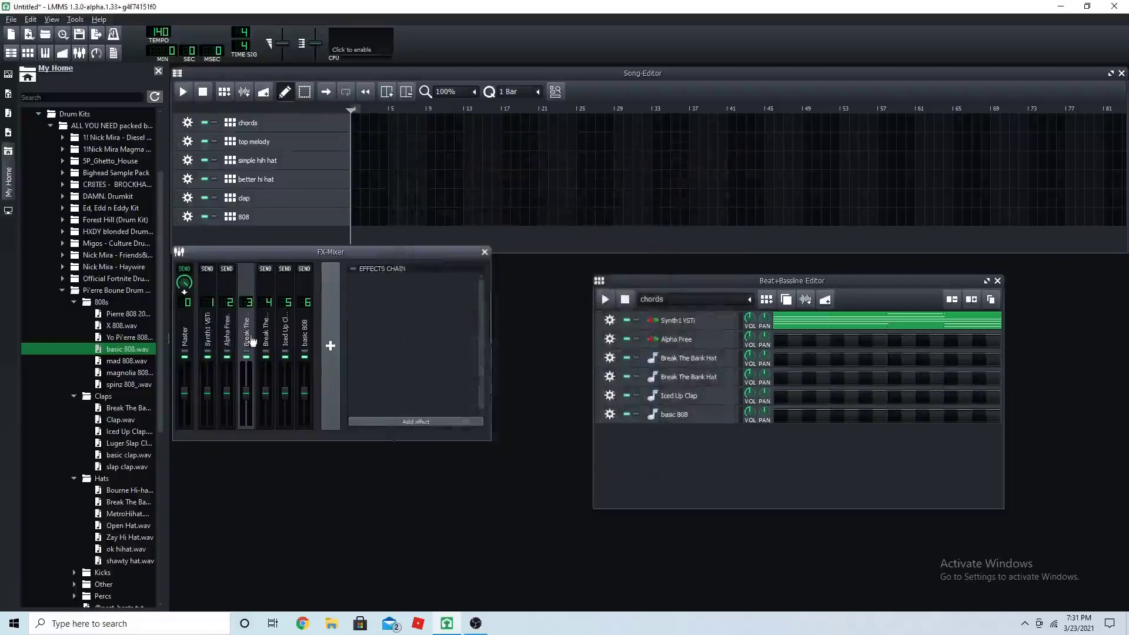
{"action": "left_click", "coordinate": [398, 422]}
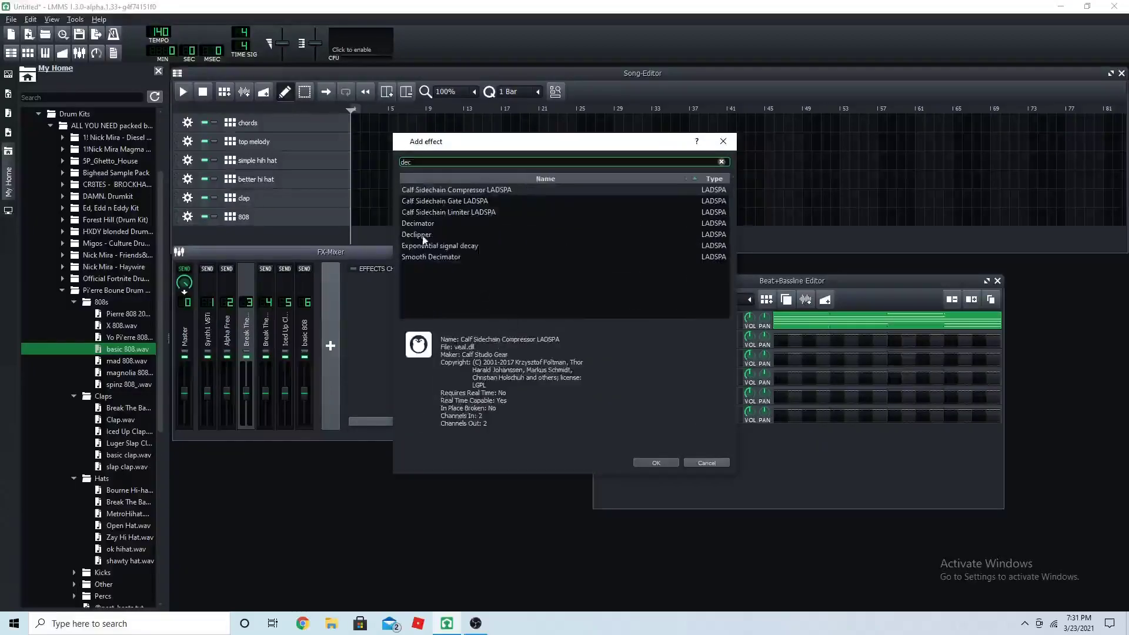
{"action": "left_click", "coordinate": [424, 235]}
{"action": "left_click", "coordinate": [656, 463]}
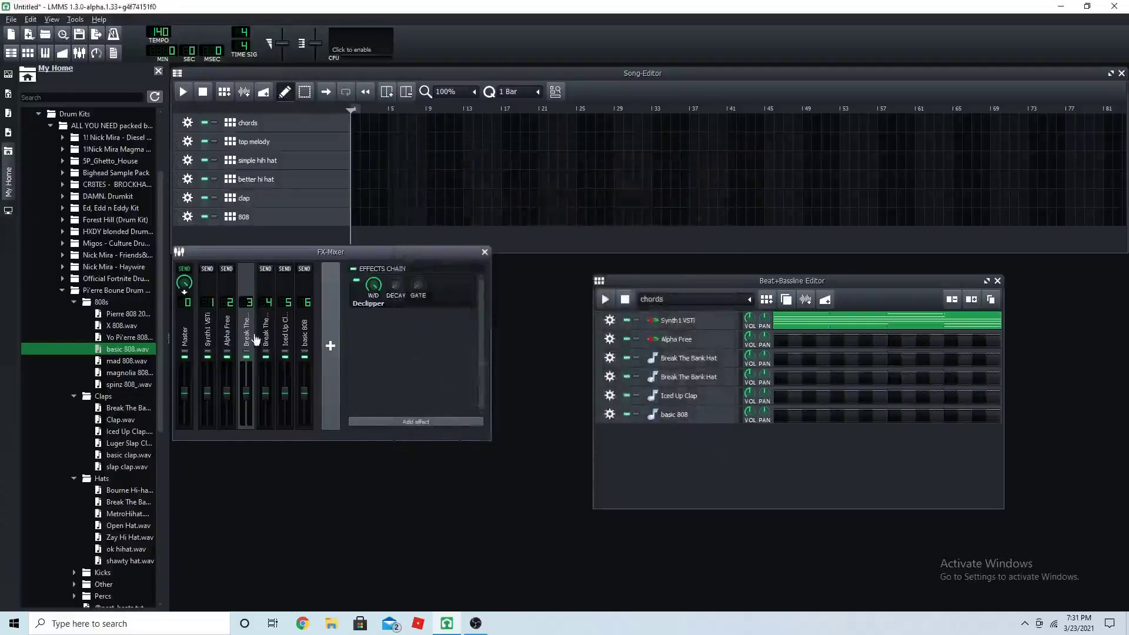
{"action": "left_click", "coordinate": [266, 344]}
{"action": "left_click", "coordinate": [417, 422]}
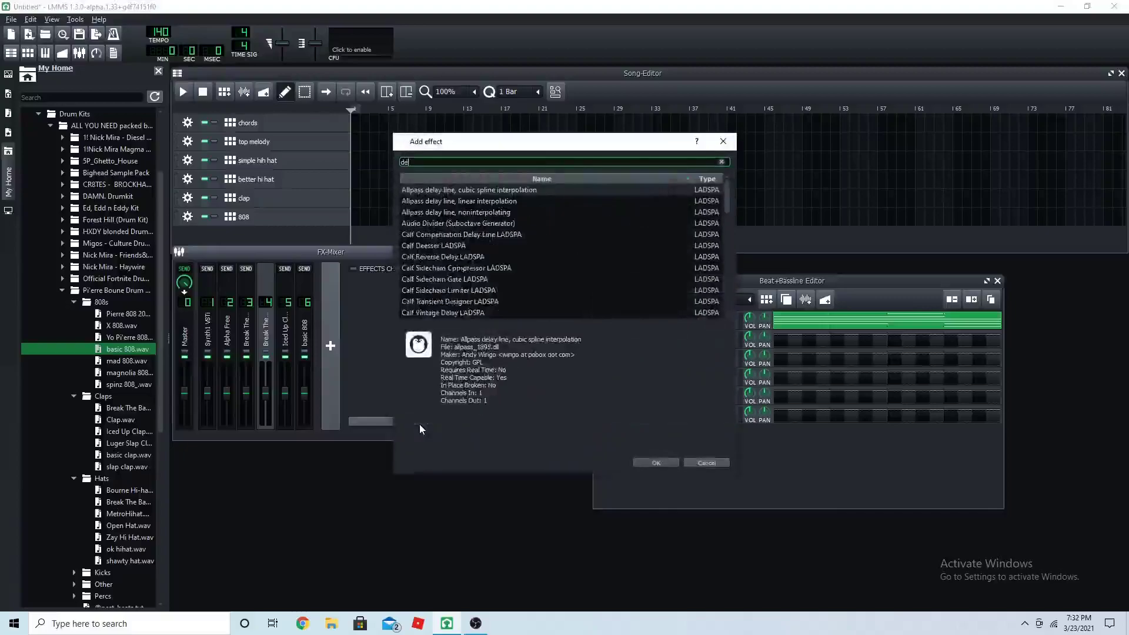
{"action": "left_click", "coordinate": [440, 246]}
{"action": "key", "text": "Escape"}
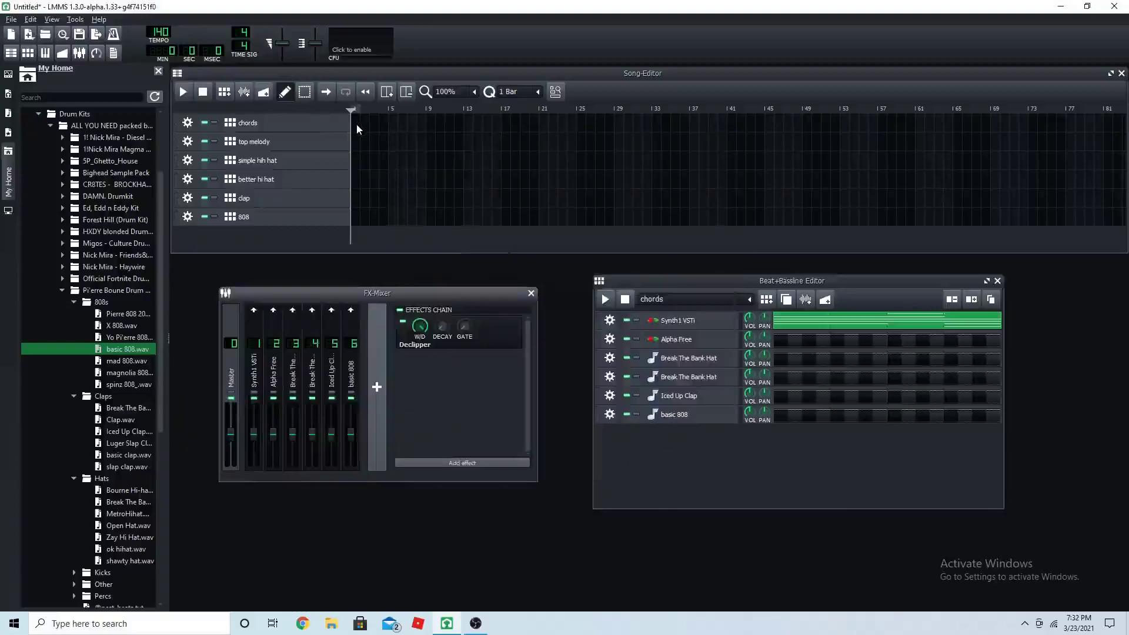
Place chords clips at bars 1 and 5 and a top melody clip at bar 5 in the Song-Editor
{"action": "left_click", "coordinate": [358, 124]}
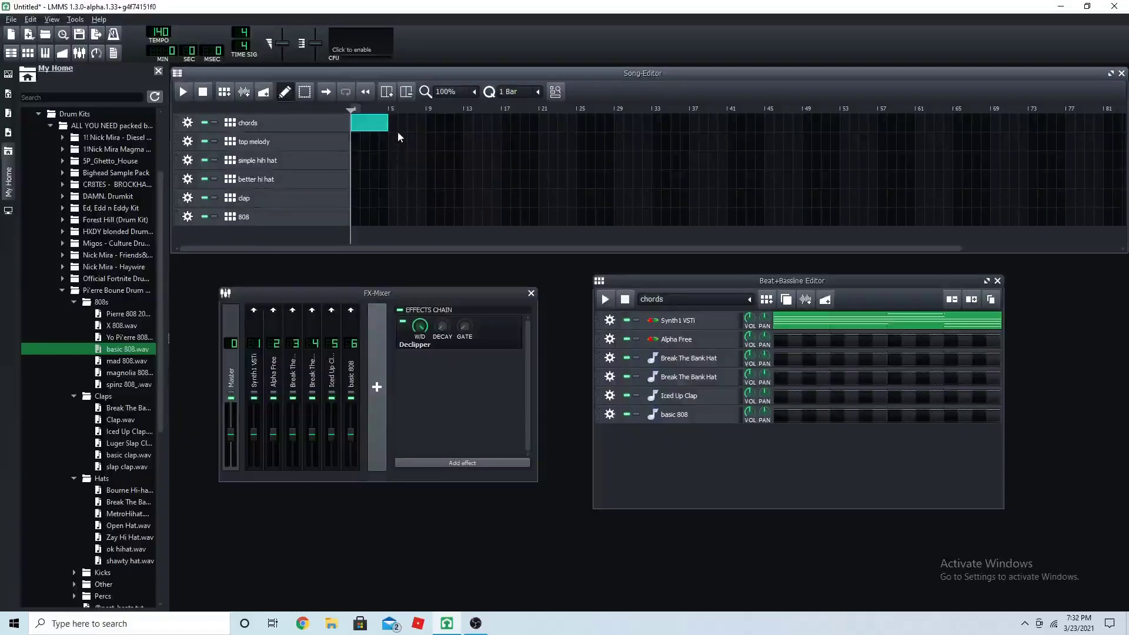
{"action": "left_click", "coordinate": [396, 125]}
{"action": "left_click", "coordinate": [395, 144]}
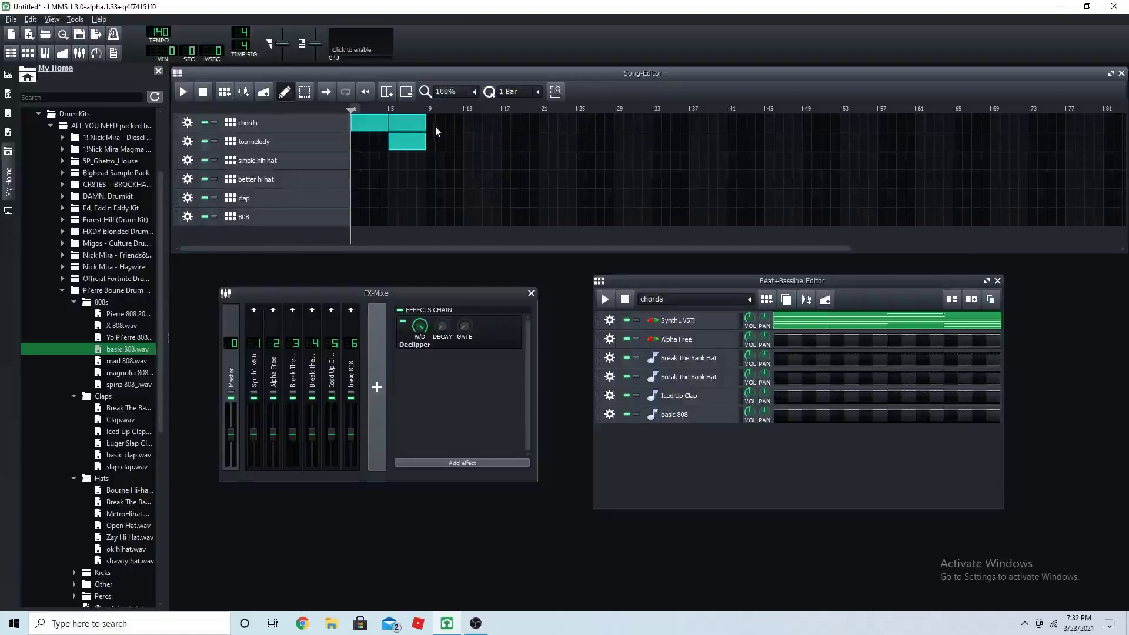
{"action": "left_click_drag", "start_coordinate": [425, 136], "coordinate": [420, 140]}
{"action": "left_click_drag", "start_coordinate": [415, 145], "coordinate": [428, 150]}
Place 808, simple hih hat, clap, chords and top melody clips at bar 9
{"action": "left_click", "coordinate": [429, 220]}
{"action": "left_click", "coordinate": [436, 165]}
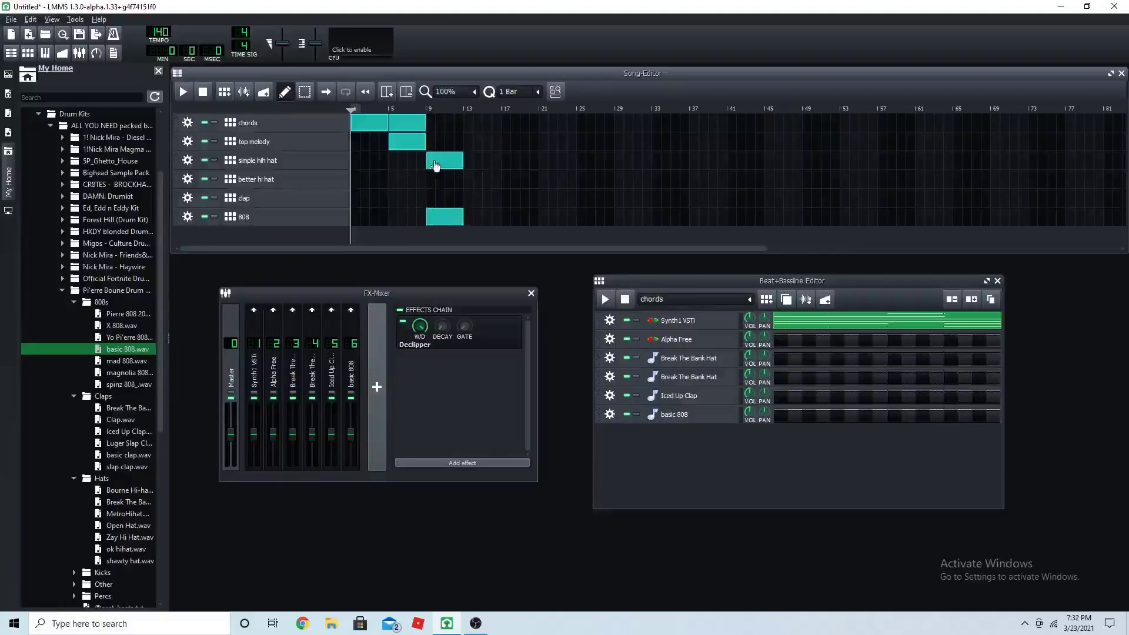
{"action": "left_click", "coordinate": [433, 200]}
{"action": "left_click", "coordinate": [429, 126]}
{"action": "left_click", "coordinate": [432, 144]}
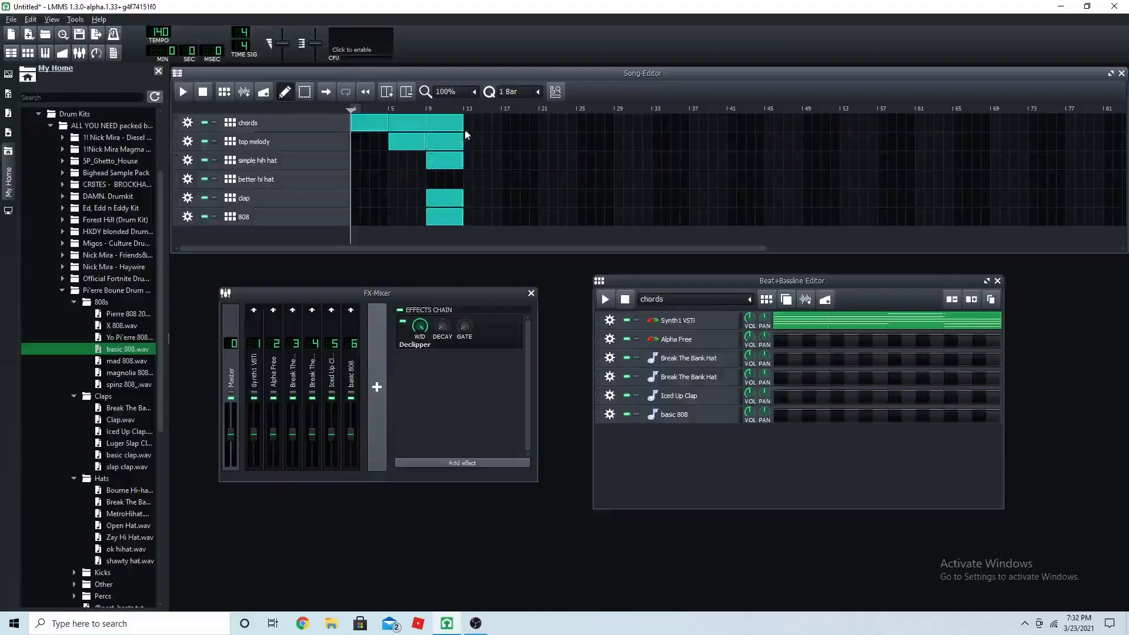
Place chords, top melody, simple hih hat, clap and 808 clips at bar 13
{"action": "left_click", "coordinate": [465, 126]}
{"action": "left_click", "coordinate": [467, 144]}
{"action": "left_click", "coordinate": [469, 167]}
{"action": "left_click", "coordinate": [469, 199]}
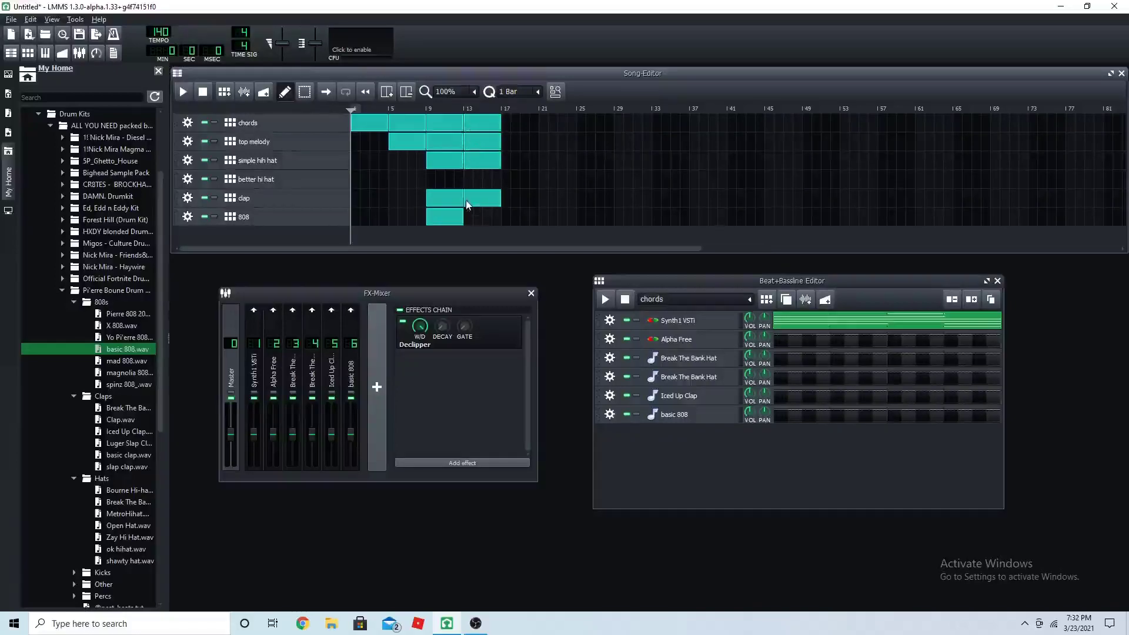
{"action": "left_click", "coordinate": [471, 217]}
Place better hi hat, clap and 808 clips at both bar 17 and bar 21
{"action": "left_click", "coordinate": [506, 177]}
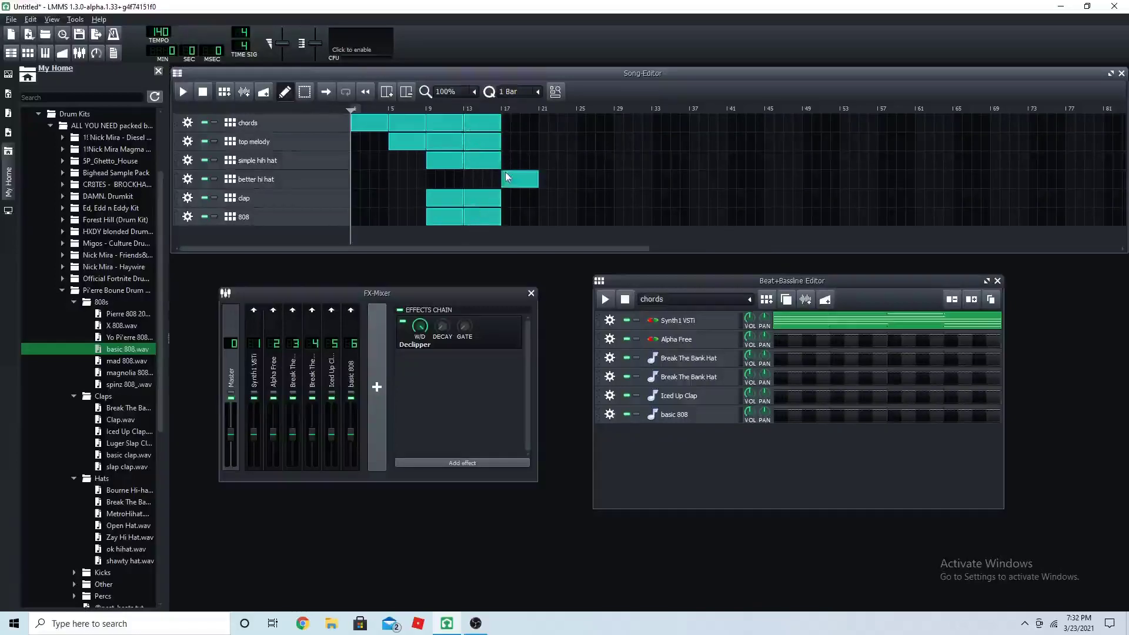
{"action": "left_click", "coordinate": [508, 198]}
{"action": "left_click", "coordinate": [508, 217]}
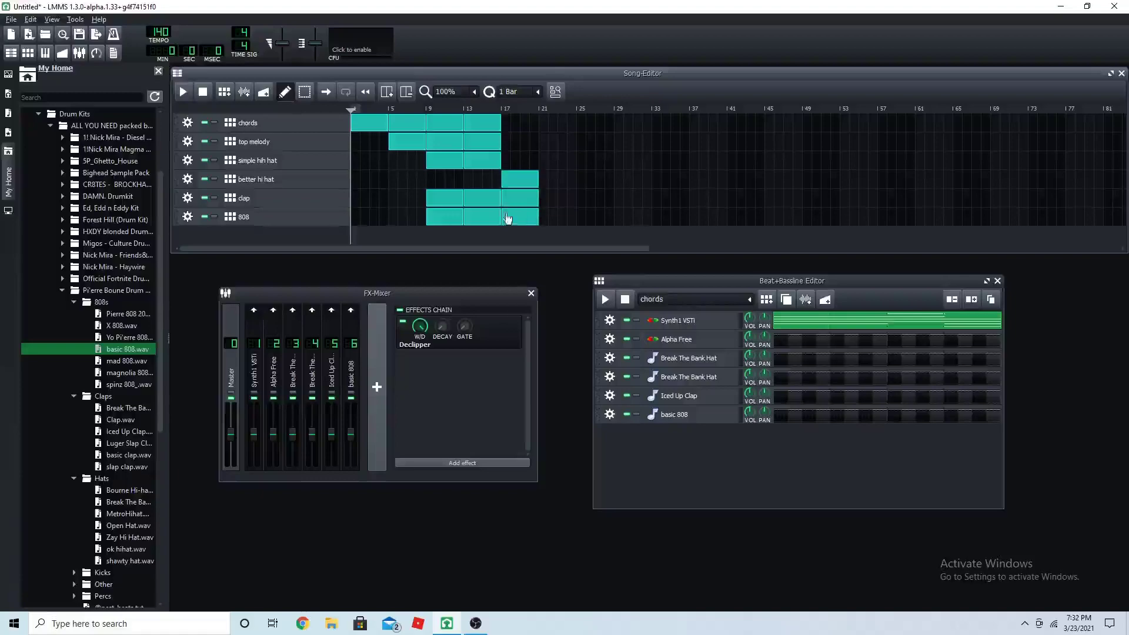
{"action": "left_click", "coordinate": [544, 217]}
{"action": "left_click", "coordinate": [547, 199]}
{"action": "left_click", "coordinate": [549, 182]}
Place top melody clips at bars 17 and 21, with the second butted against the first
{"action": "left_click", "coordinate": [509, 148]}
{"action": "left_click", "coordinate": [546, 146]}
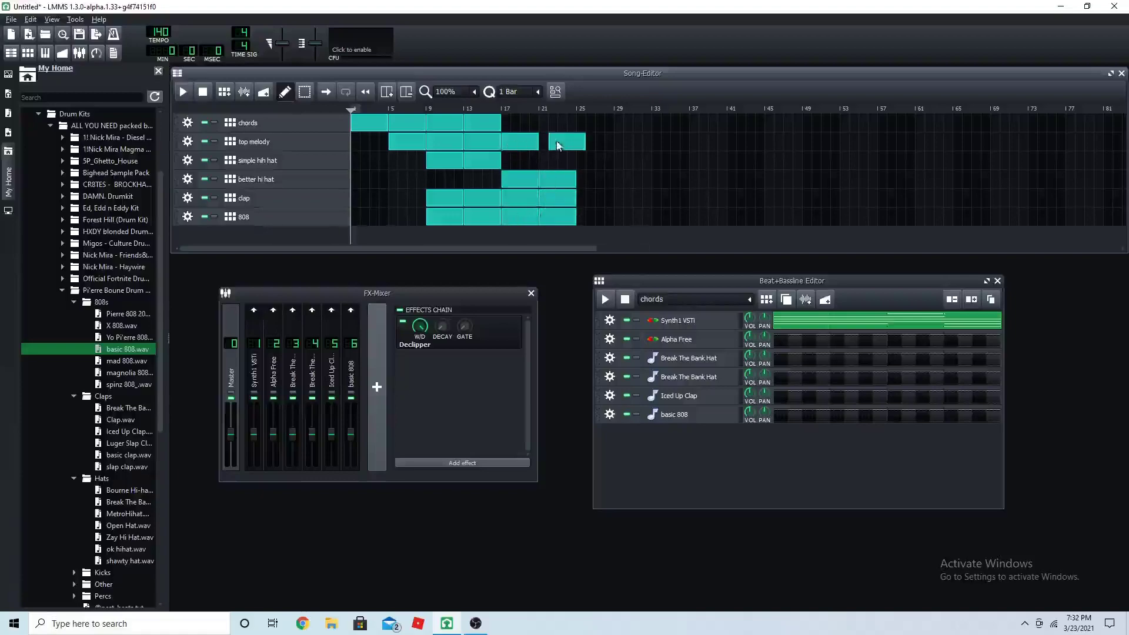
{"action": "double_click", "coordinate": [567, 147]}
{"action": "left_click_drag", "start_coordinate": [567, 147], "coordinate": [545, 148]}
Delete the top melody clips at bars 9, 13, 17 and 21, and place chords clips at bars 17 and 21
{"action": "middle_click", "coordinate": [452, 147]}
{"action": "middle_click", "coordinate": [483, 147]}
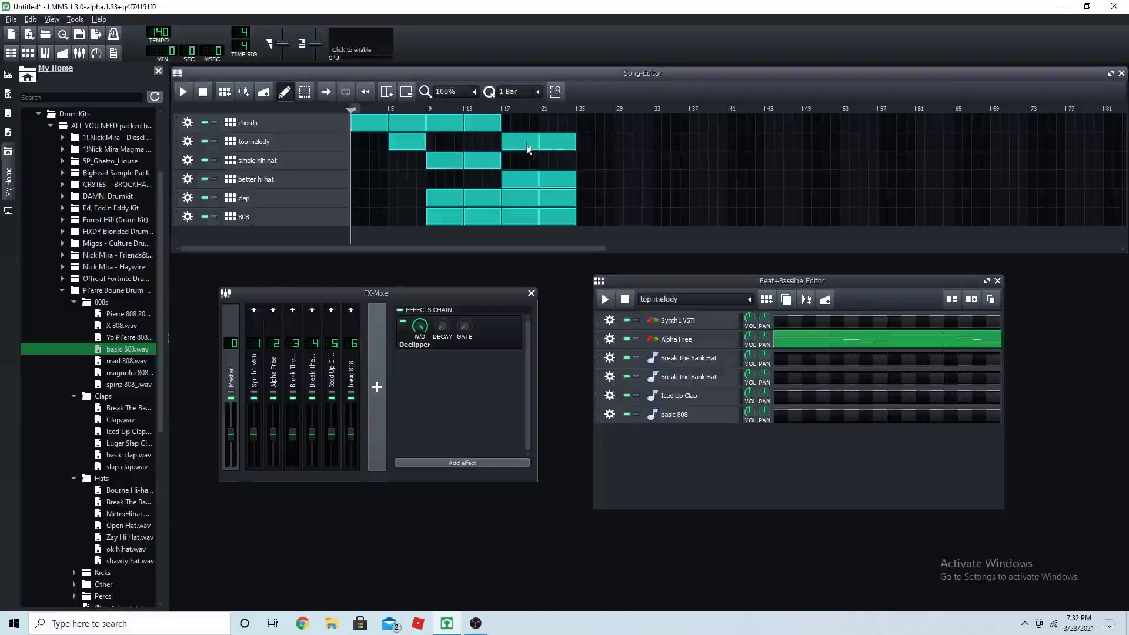
{"action": "middle_click", "coordinate": [521, 147]}
{"action": "middle_click", "coordinate": [547, 147]}
{"action": "left_click", "coordinate": [510, 123]}
{"action": "left_click", "coordinate": [546, 128]}
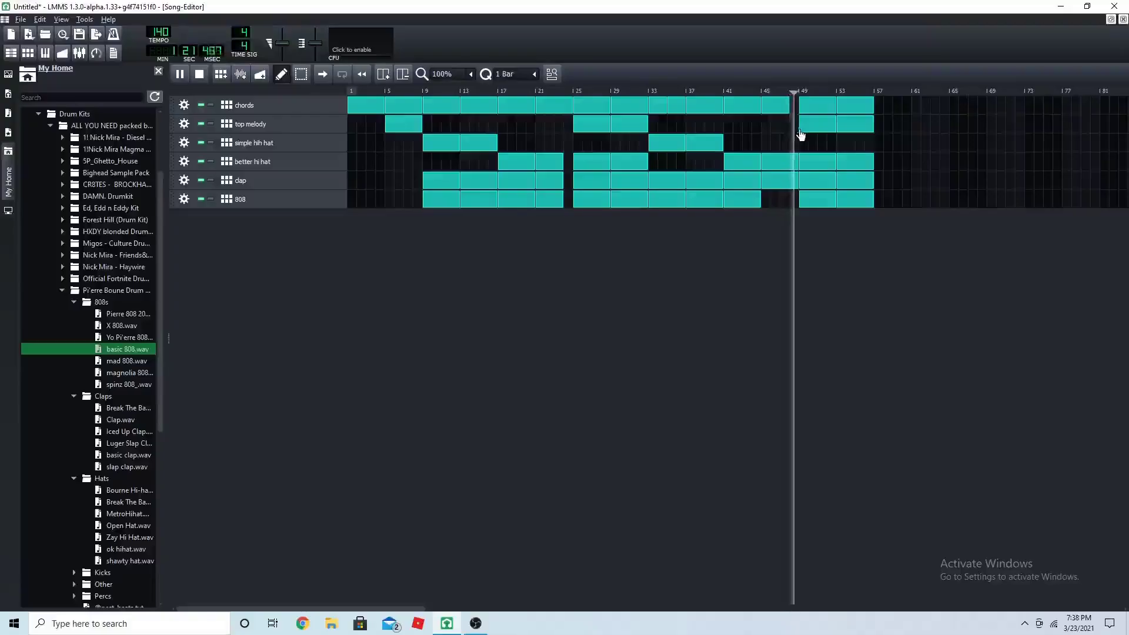
Delete the better hi hat clip at bar 45 and play the song from about bar 46
{"action": "middle_click", "coordinate": [789, 166]}
{"action": "left_click", "coordinate": [785, 178]}
{"action": "left_click", "coordinate": [775, 91]}
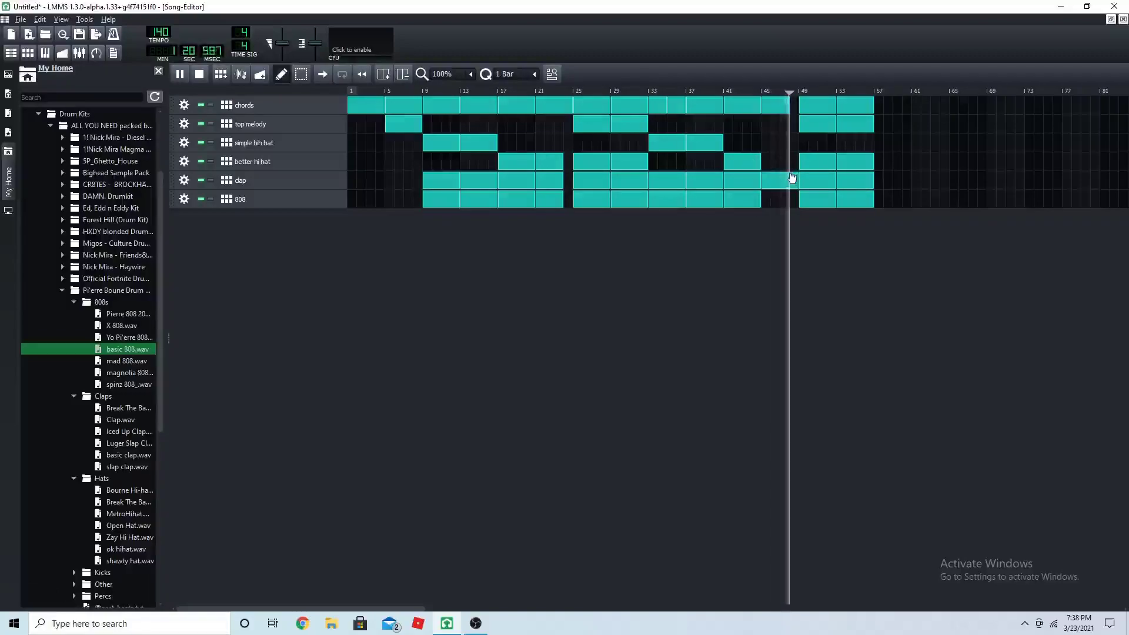
Extend the chords clip at bar 45 to end at bar 49, restore the clap clip at bar 45, and replay that section
{"action": "left_click_drag", "start_coordinate": [788, 109], "coordinate": [800, 111]}
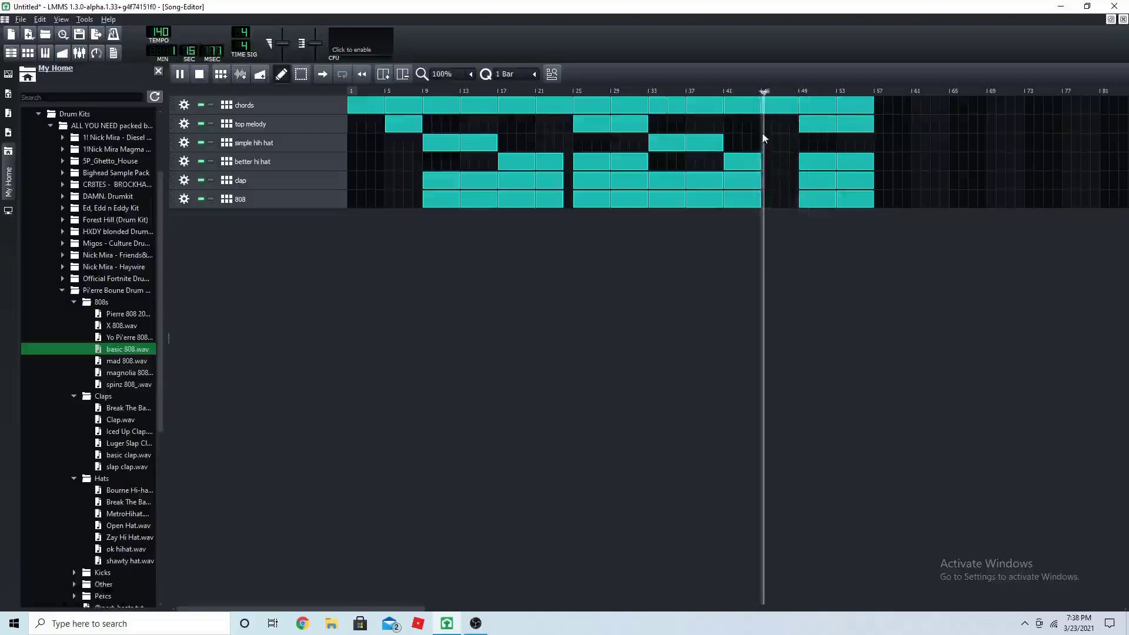
{"action": "left_click", "coordinate": [772, 181]}
{"action": "left_click", "coordinate": [749, 92]}
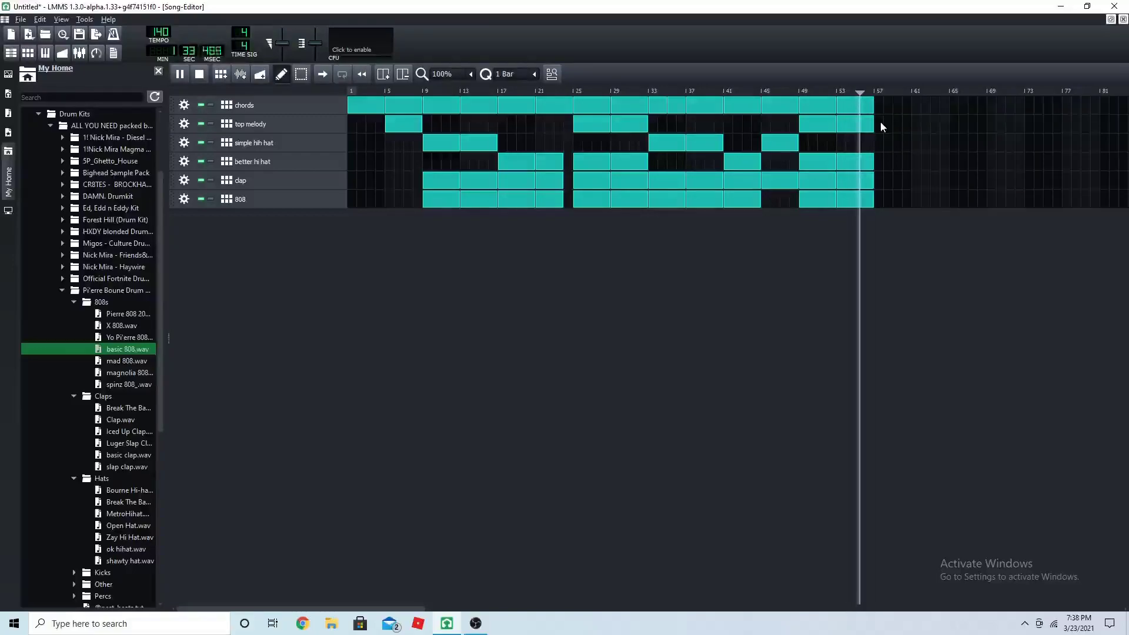
Add a chords clip and a clap clip at bar 57, directly after the existing clips
{"action": "left_click", "coordinate": [880, 105]}
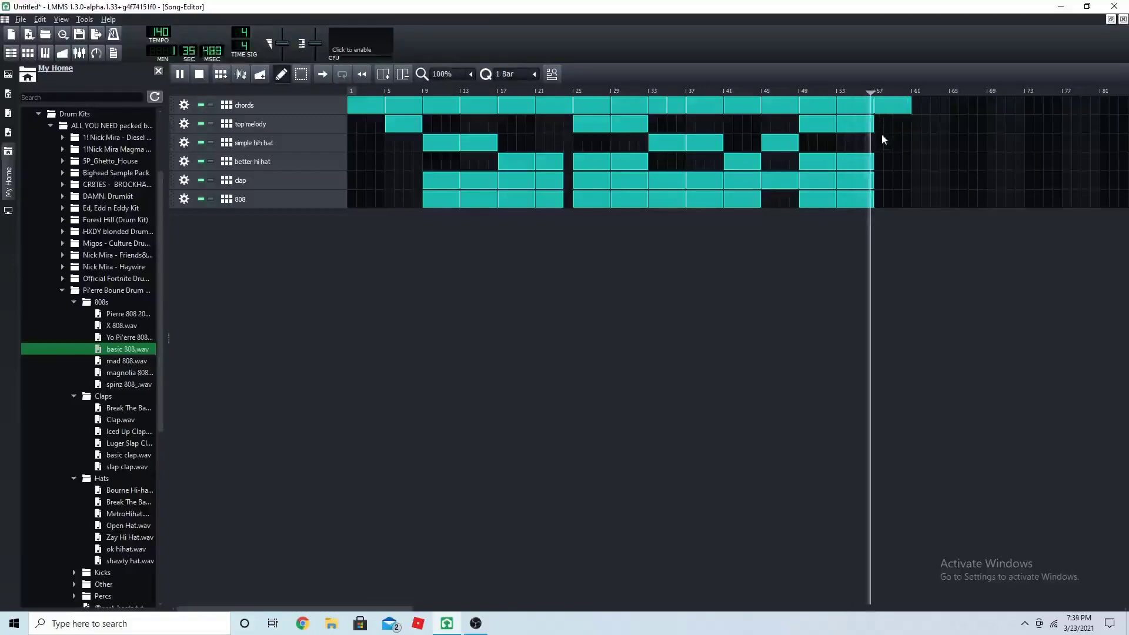
{"action": "left_click", "coordinate": [881, 178]}
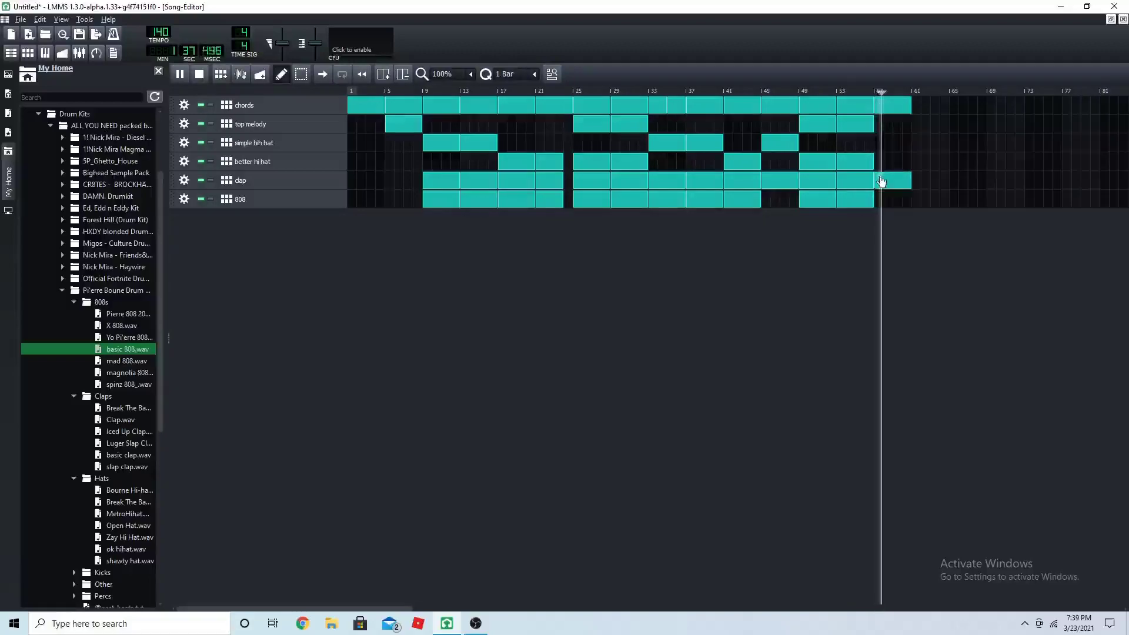
Add chords and clap clips at bars 61 and 65, with simple hi hat at 61 and better hi hat at 65, and replay from about bar 56
{"action": "left_click", "coordinate": [916, 110]}
{"action": "left_click", "coordinate": [917, 143]}
{"action": "left_click", "coordinate": [920, 176]}
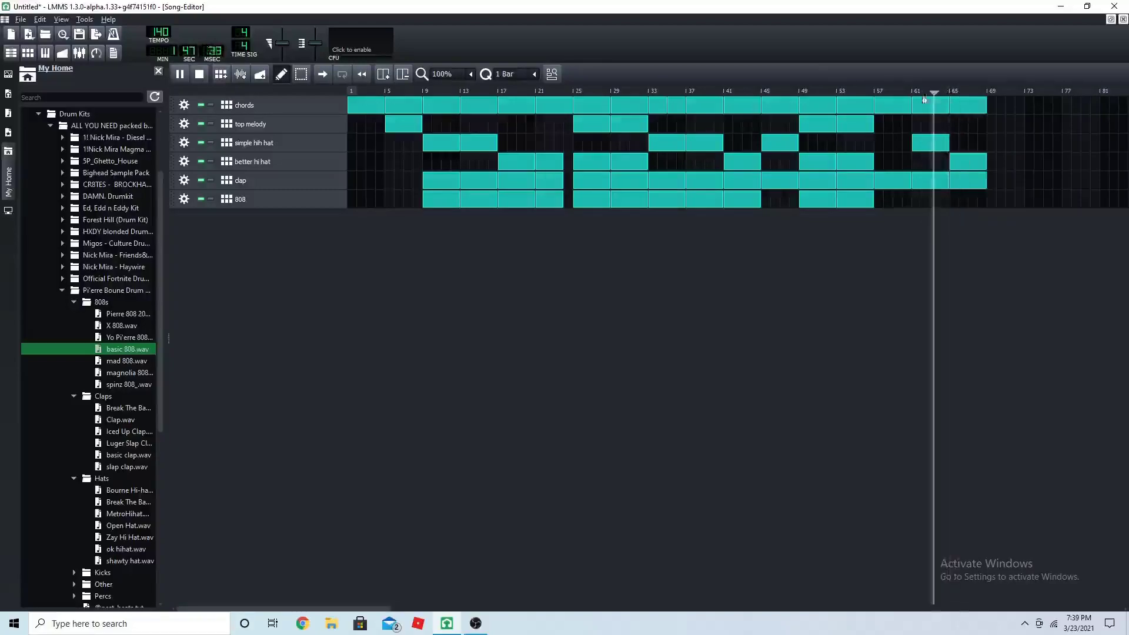
{"action": "left_click", "coordinate": [868, 91]}
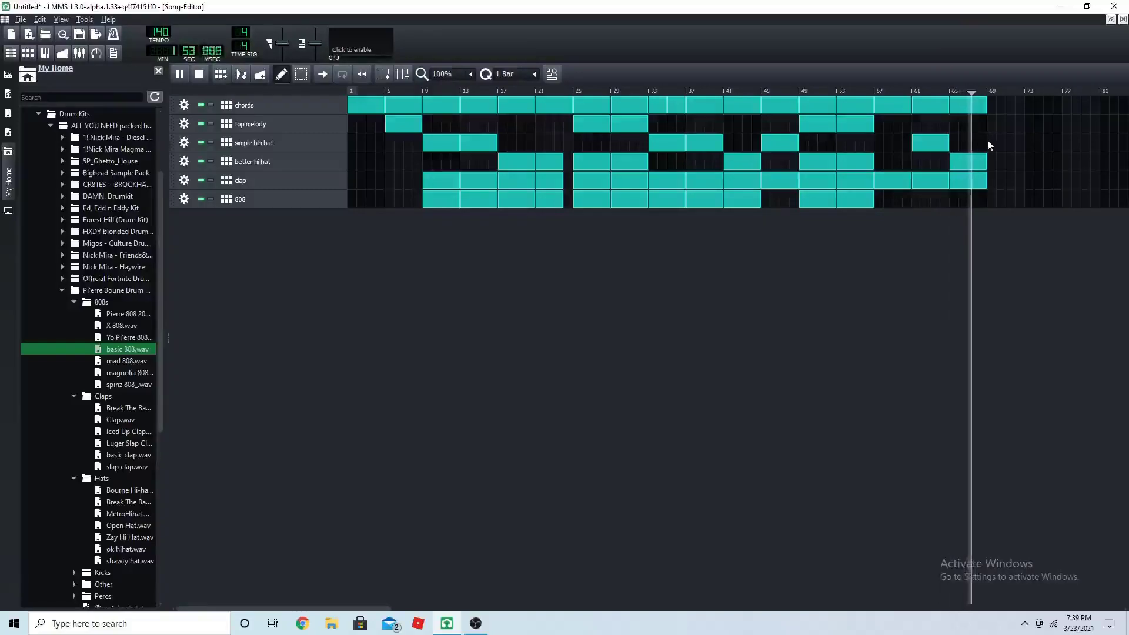
Add chords clips at bars 69 and 73, leaving the other tracks empty from bar 69 to 73
{"action": "left_click", "coordinate": [994, 112]}
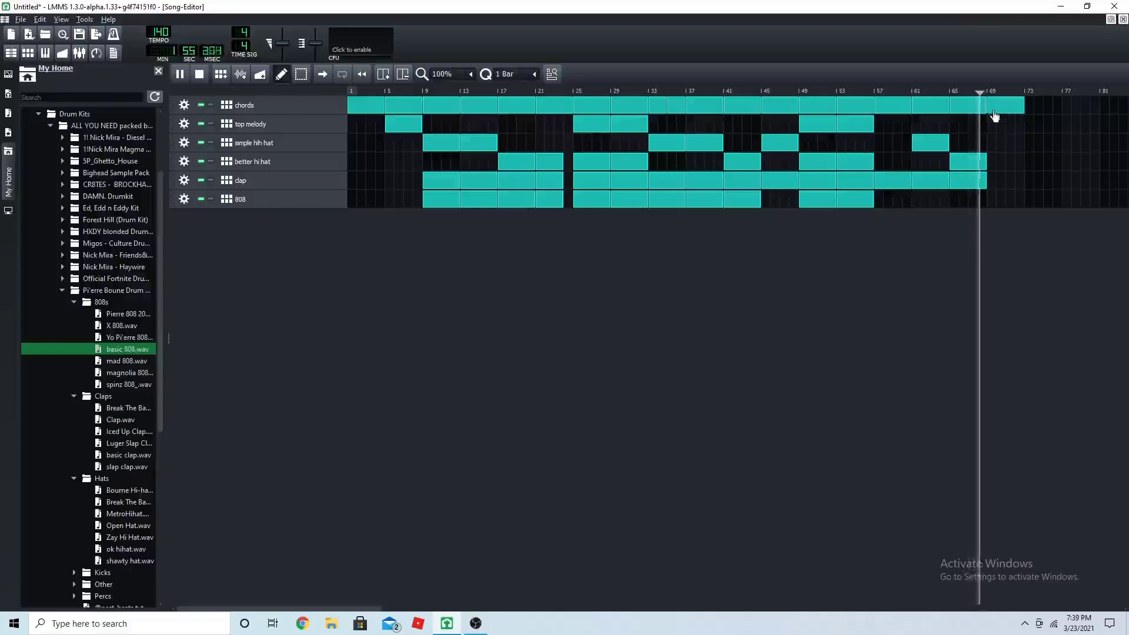
{"action": "middle_click", "coordinate": [999, 164]}
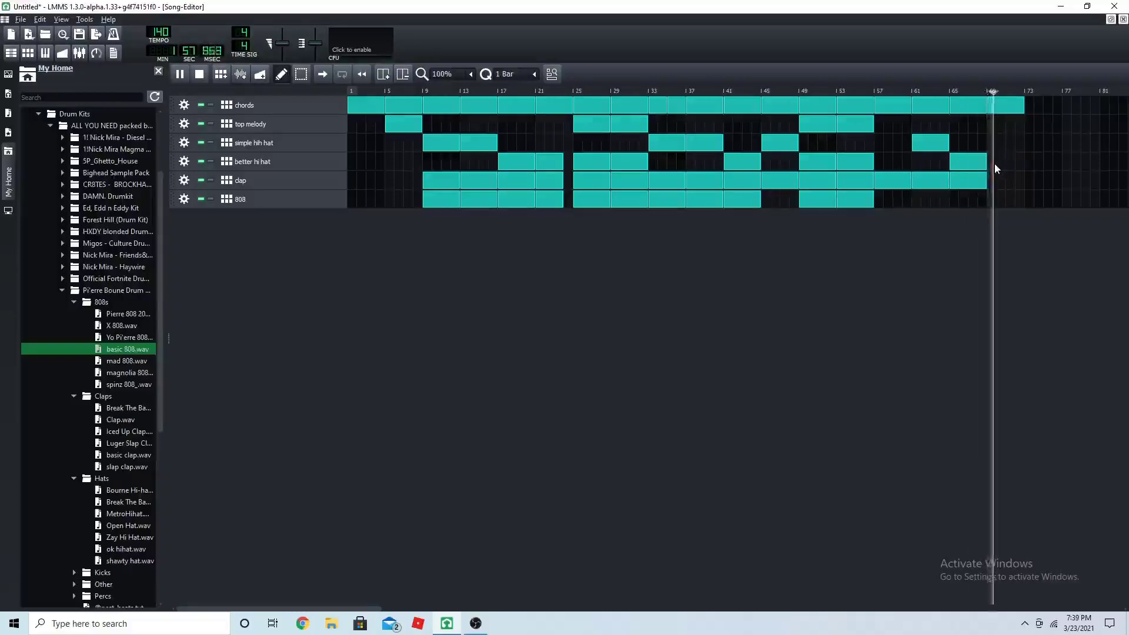
{"action": "left_click", "coordinate": [1029, 108]}
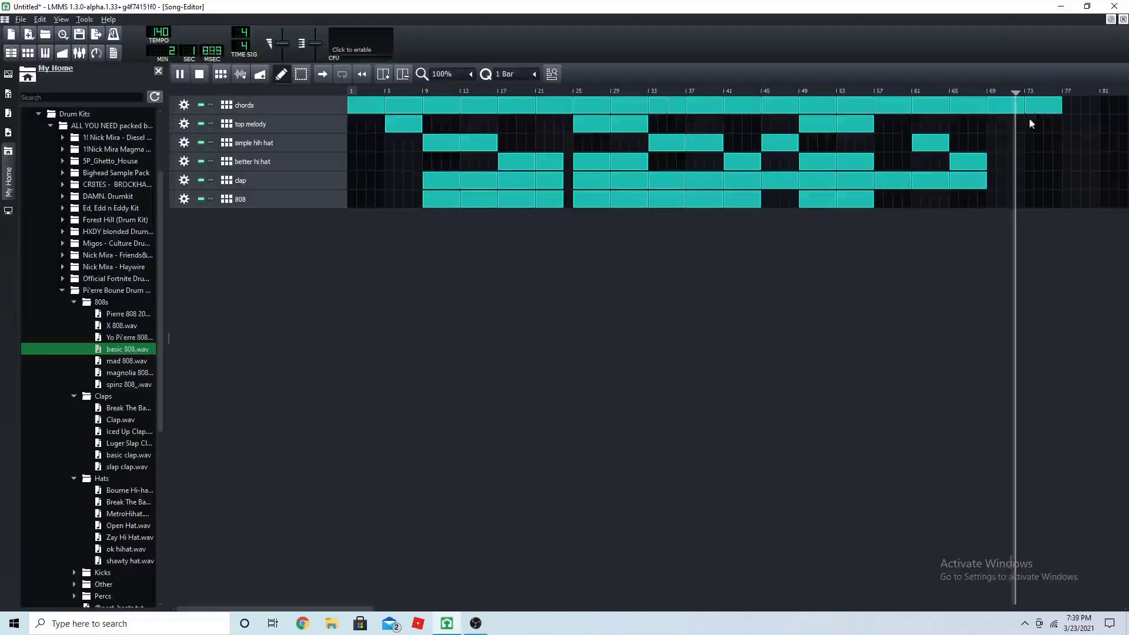
Add top melody, better hi hat, clap and 808 clips at bar 73, with no simple hi hat clip there
{"action": "left_click", "coordinate": [1030, 143]}
{"action": "left_click", "coordinate": [1030, 123]}
{"action": "left_click", "coordinate": [1030, 161]}
{"action": "left_click", "coordinate": [1034, 180]}
{"action": "left_click", "coordinate": [1035, 199]}
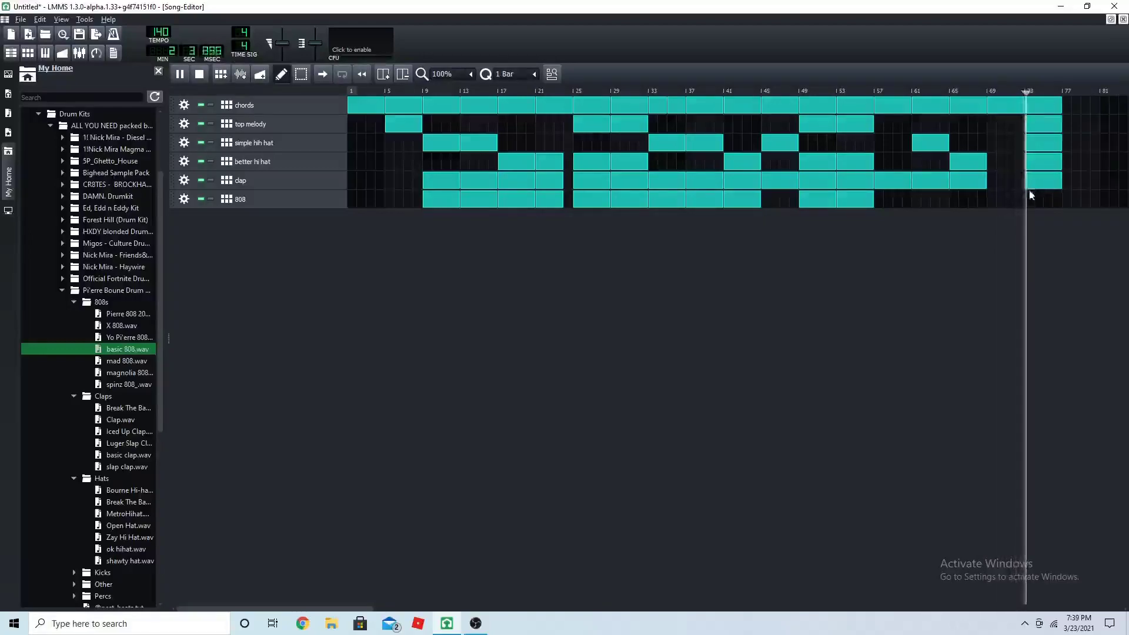
{"action": "middle_click", "coordinate": [1040, 142]}
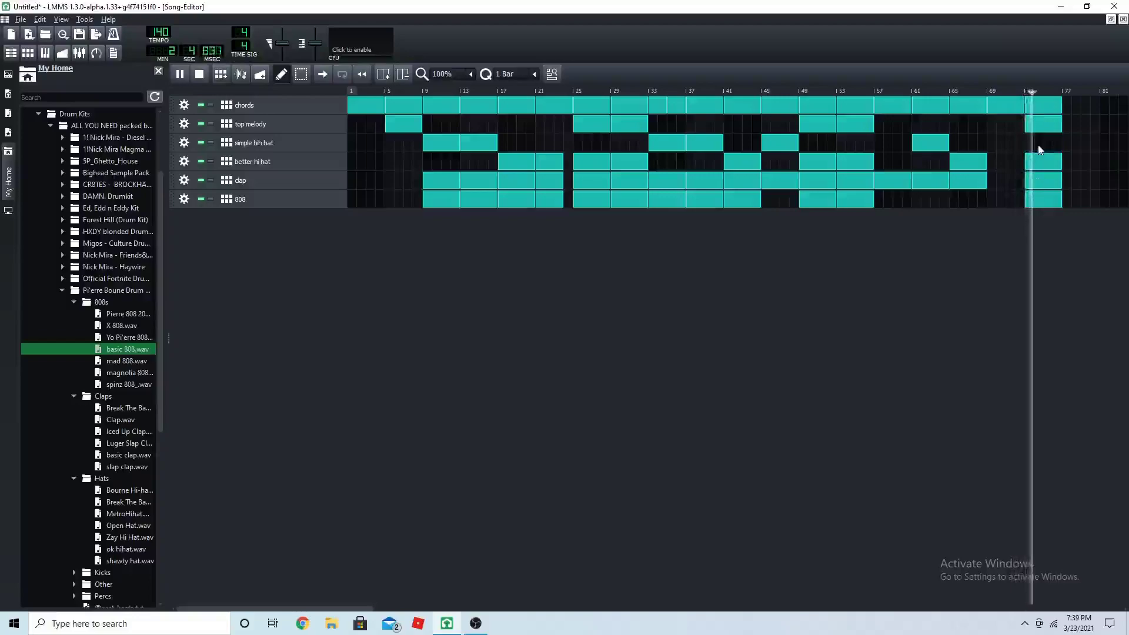
Add chords, top melody, better hi hat, clap and 808 clips at bar 77
{"action": "left_click", "coordinate": [1069, 107]}
{"action": "left_click", "coordinate": [1070, 124]}
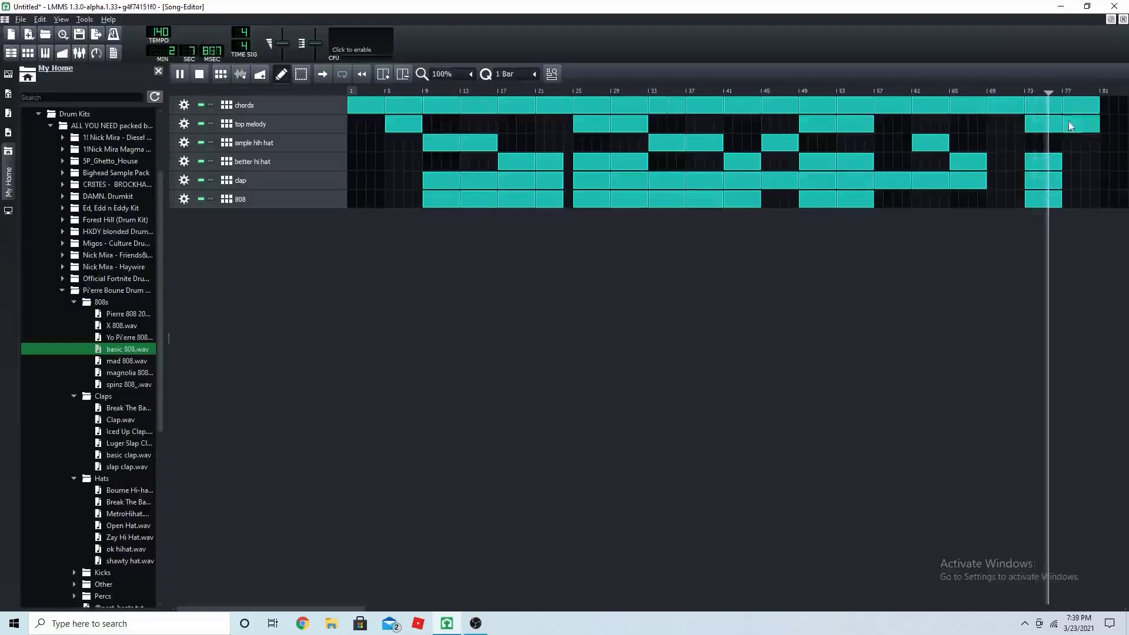
{"action": "left_click", "coordinate": [1068, 162]}
{"action": "left_click", "coordinate": [1071, 180]}
{"action": "left_click", "coordinate": [1069, 200]}
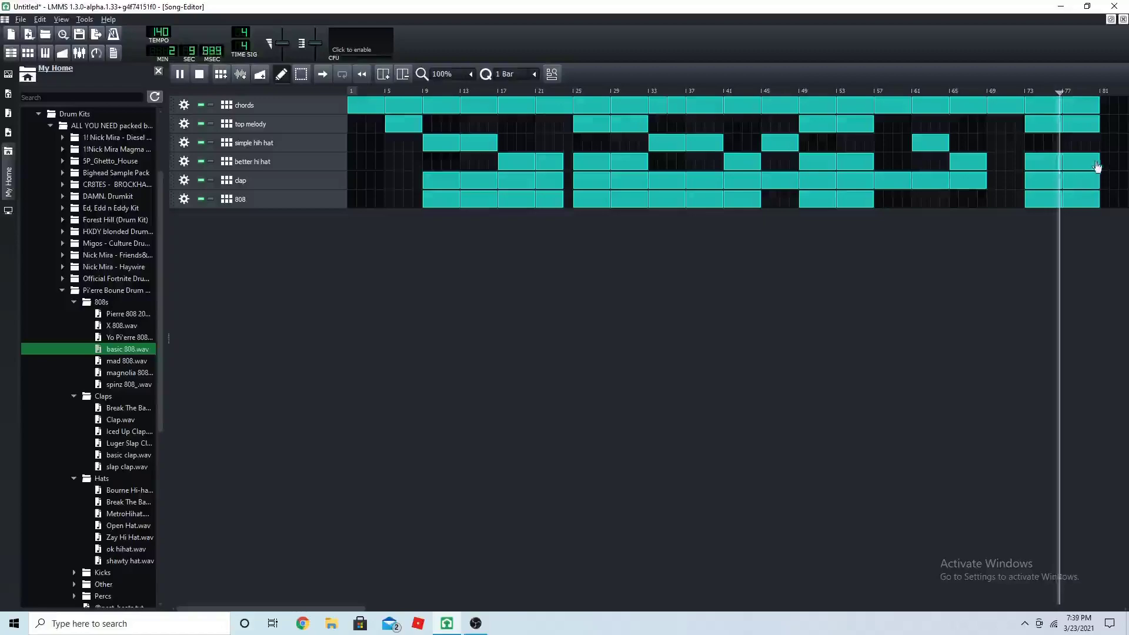
Shorten the better hi hat, clap and 808 clips at bar 77 to end at bar 80, and replay from about bar 72
{"action": "left_click_drag", "start_coordinate": [1099, 163], "coordinate": [1090, 199]}
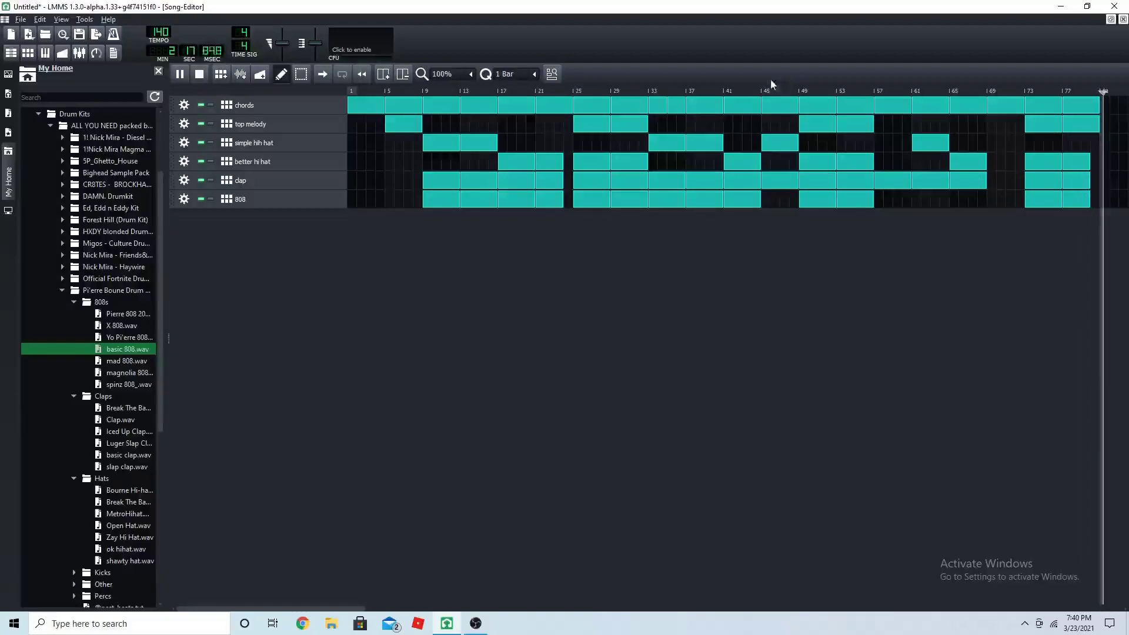
{"action": "left_click_drag", "start_coordinate": [318, 609], "coordinate": [531, 594]}
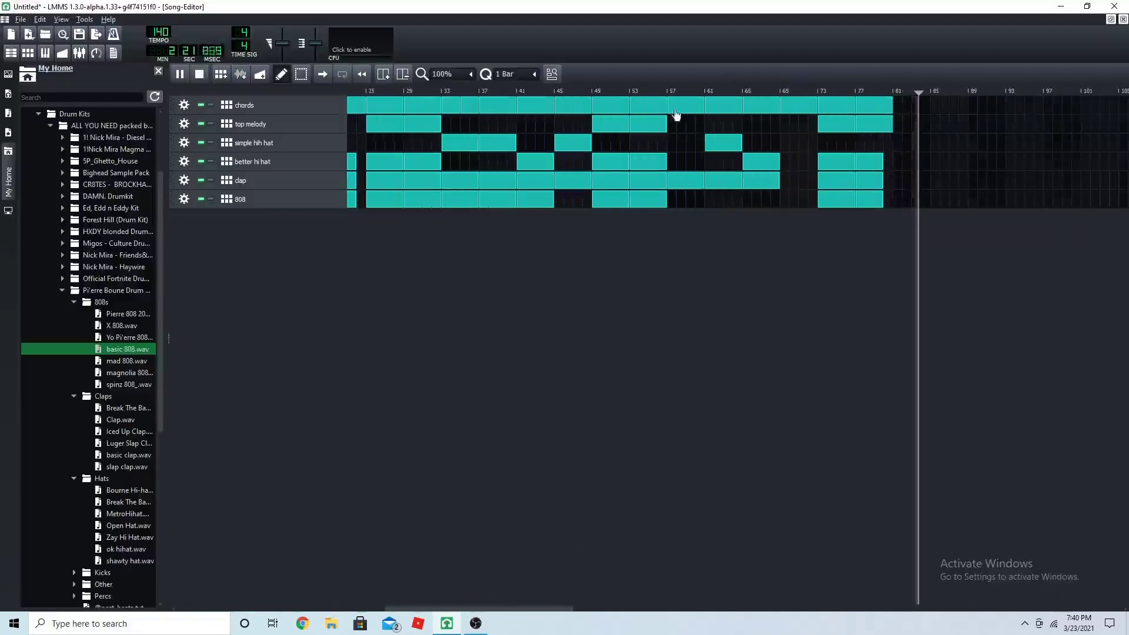
{"action": "left_click", "coordinate": [807, 91]}
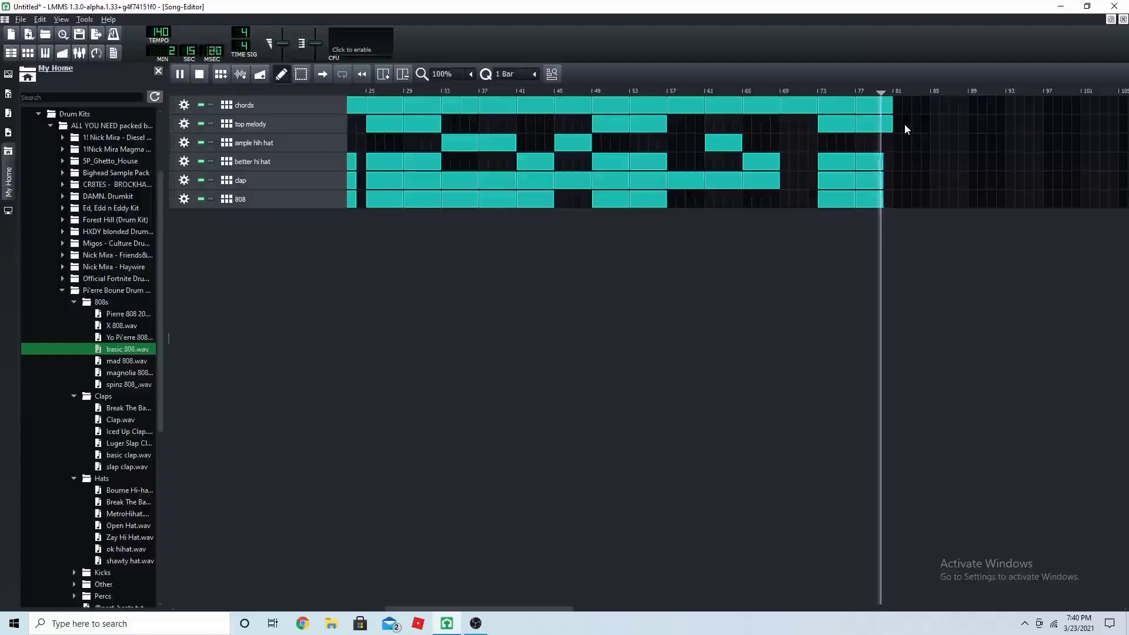
Add chords, top melody, better hi hat, clap and 808 clips at bar 81
{"action": "key", "text": "ctrl+v"}
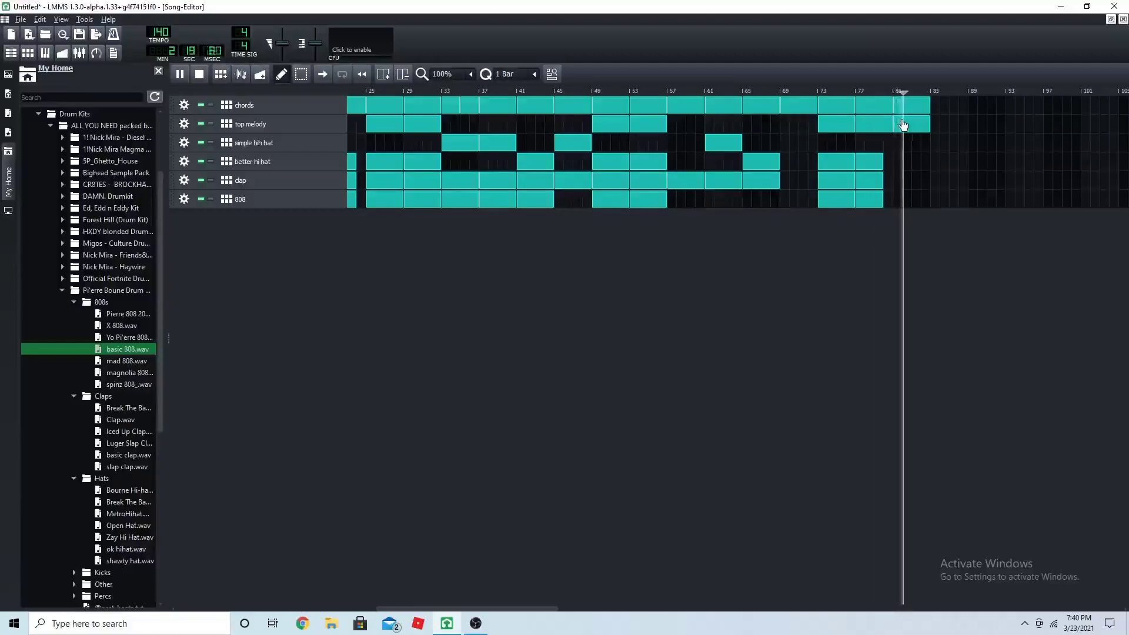
{"action": "left_click", "coordinate": [941, 106]}
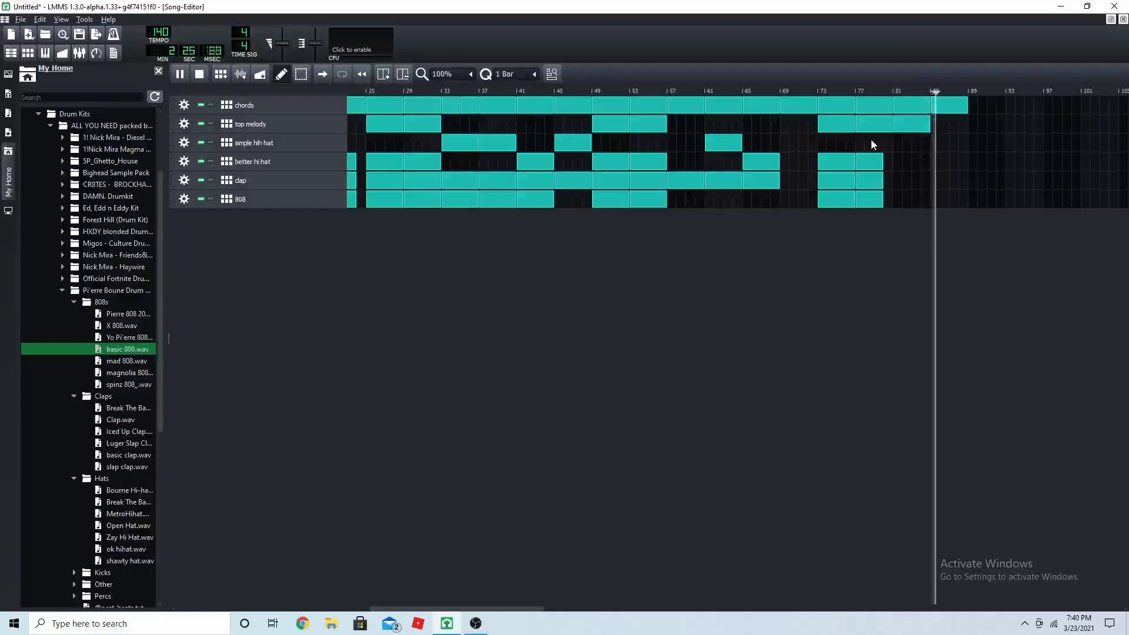
{"action": "key", "text": "ctrl+z"}
{"action": "left_click", "coordinate": [903, 161]}
{"action": "left_click", "coordinate": [900, 180]}
{"action": "left_click", "coordinate": [898, 198]}
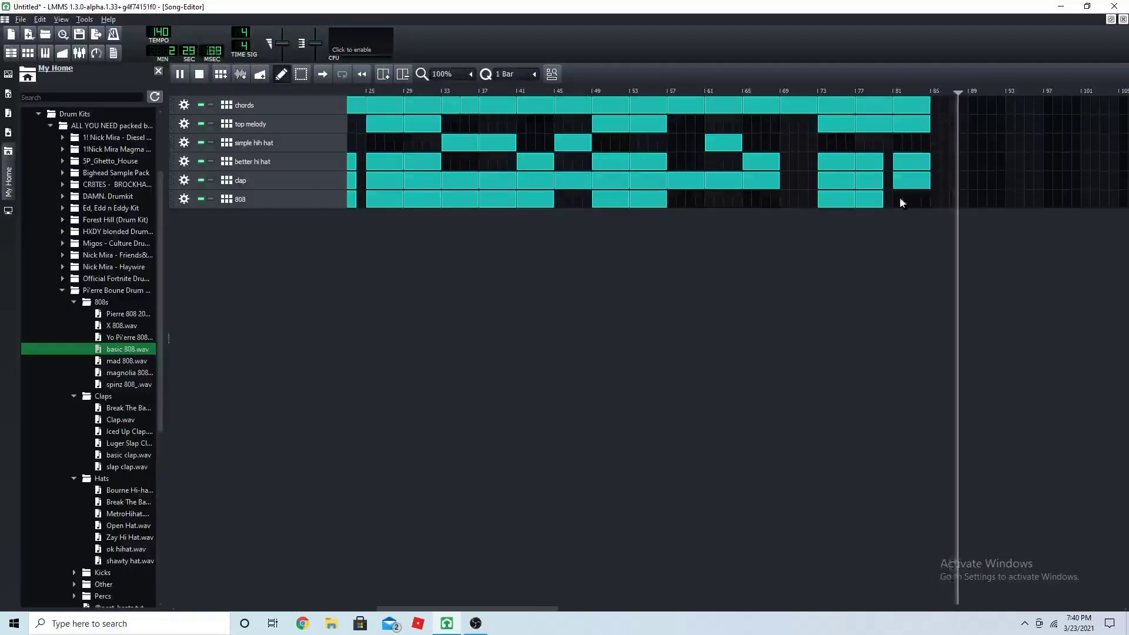
Add chords, top melody, better hi hat, clap and 808 clips at bar 85
{"action": "left_click_drag", "start_coordinate": [948, 106], "coordinate": [940, 106]}
{"action": "left_click", "coordinate": [936, 123]}
{"action": "left_click", "coordinate": [937, 161]}
{"action": "left_click", "coordinate": [937, 180]}
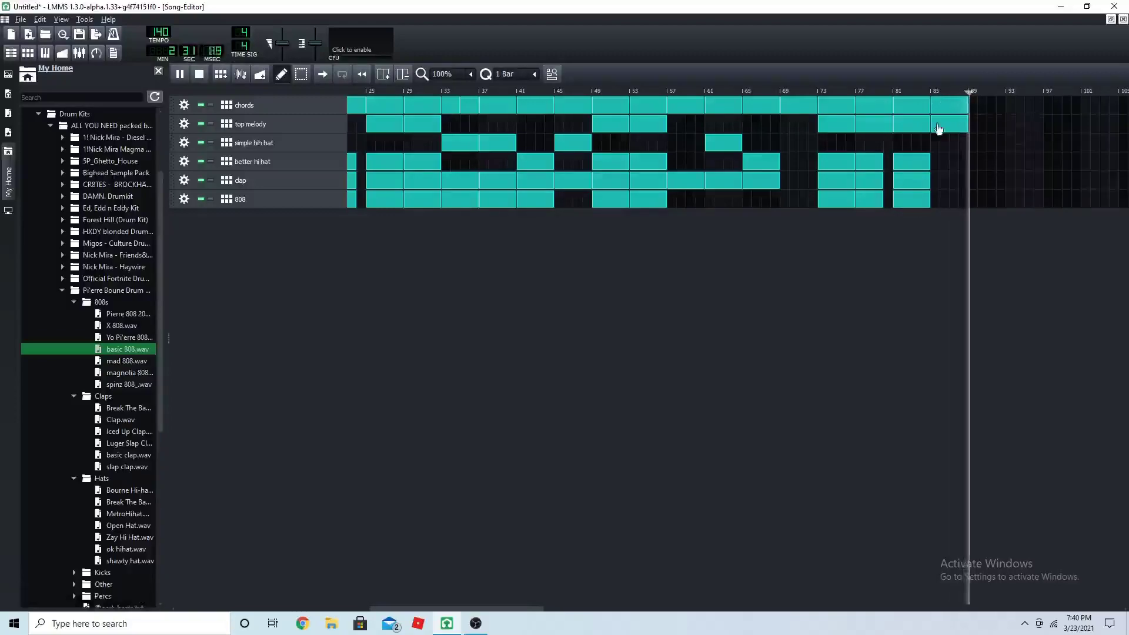
{"action": "left_click", "coordinate": [937, 199]}
Add a top melody clip at bar 89 and chords clips at bars 89 and 93, and spot-check playback from about bar 85 onward
{"action": "left_click", "coordinate": [996, 122]}
{"action": "left_click", "coordinate": [1009, 106]}
{"action": "left_click", "coordinate": [928, 93]}
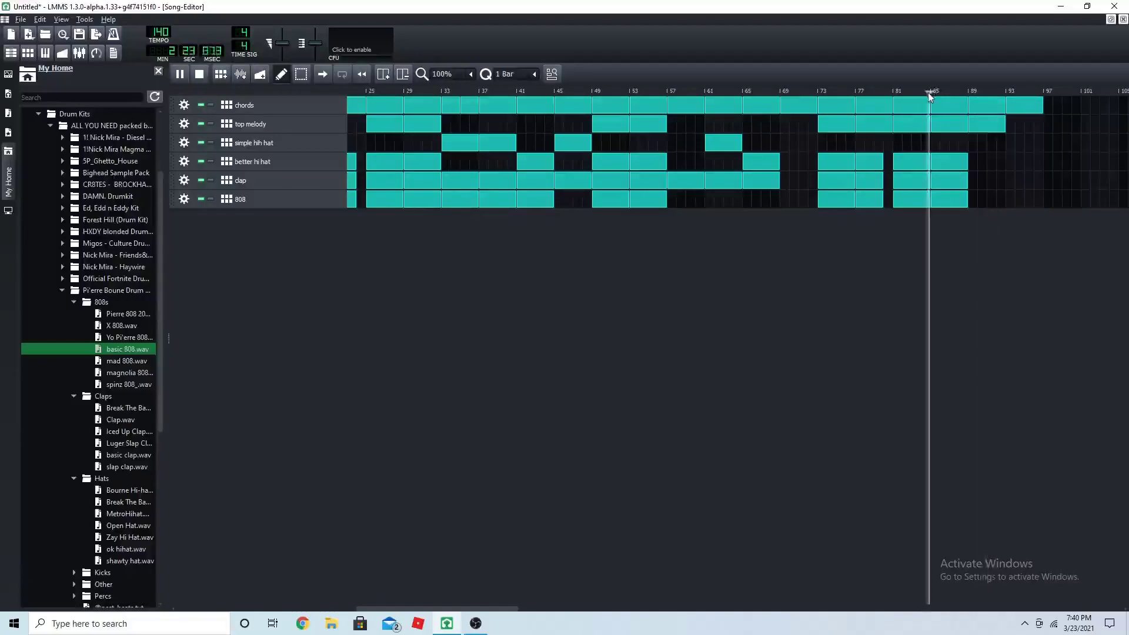
{"action": "left_click", "coordinate": [975, 93]}
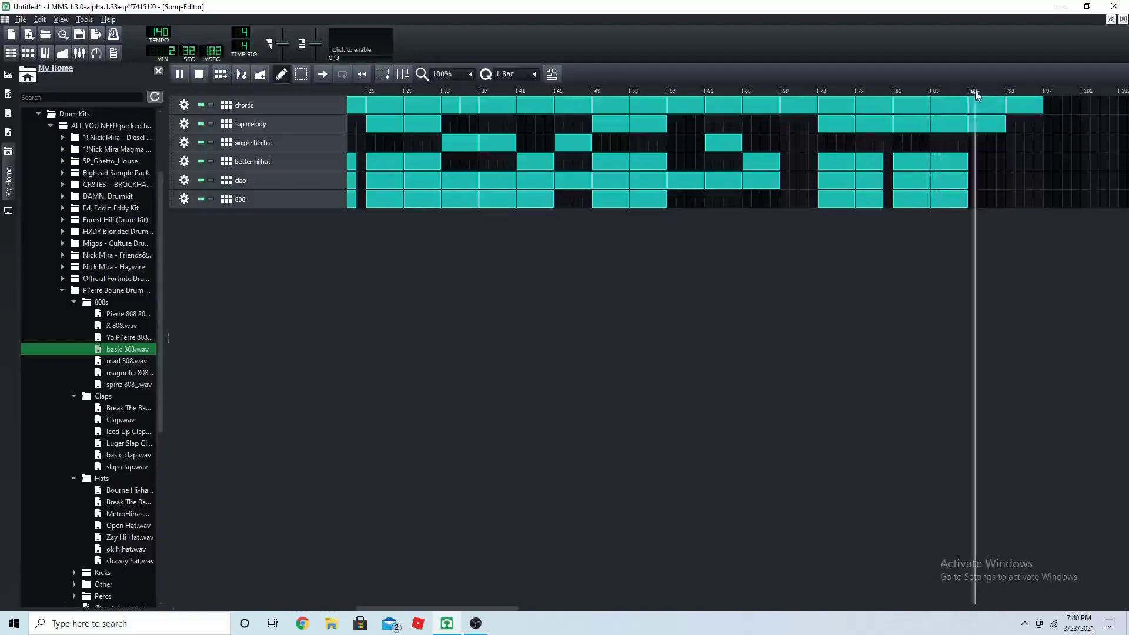
{"action": "left_click", "coordinate": [1007, 91]}
{"action": "left_click", "coordinate": [1018, 91]}
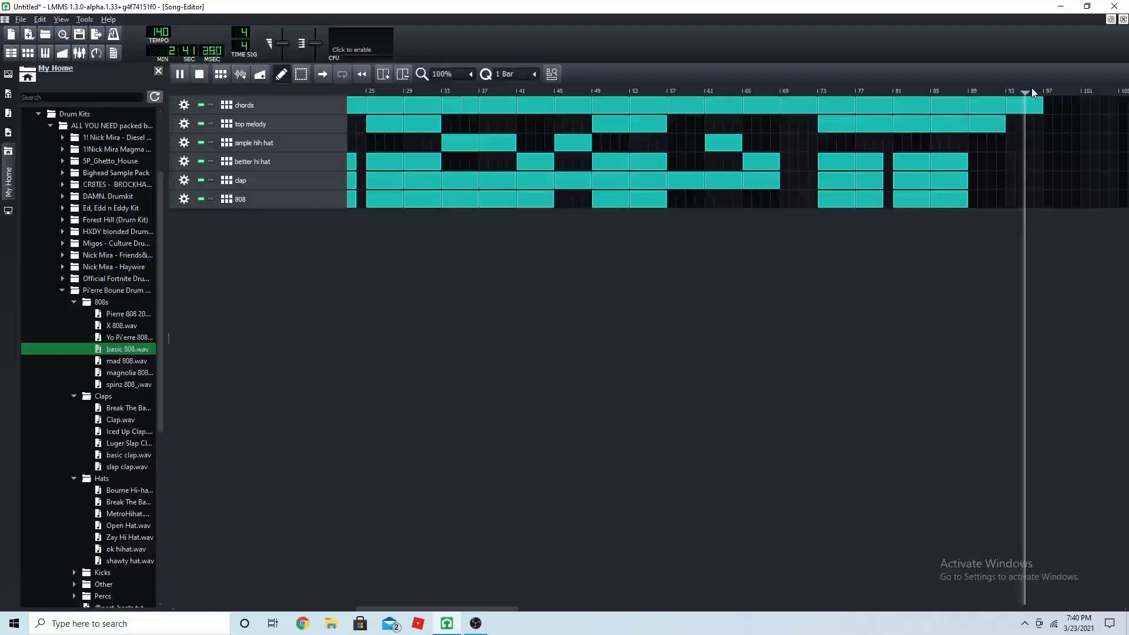